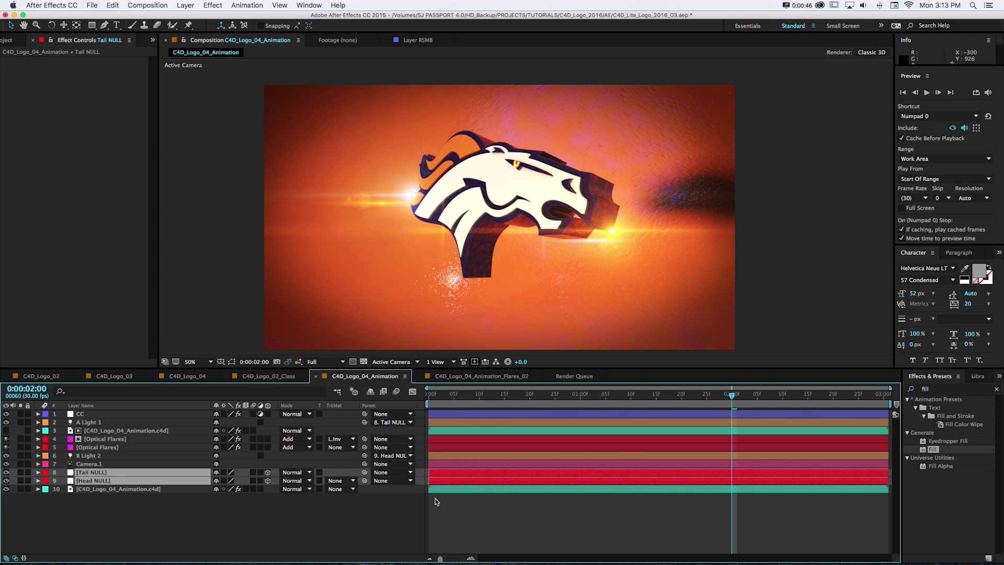
# Solo the C4D_Logo_04_Animation.c4d base layer and both Optical Flares layers, and reveal the keyframes of the Tail and Head nulls
pyautogui.click(21, 489)
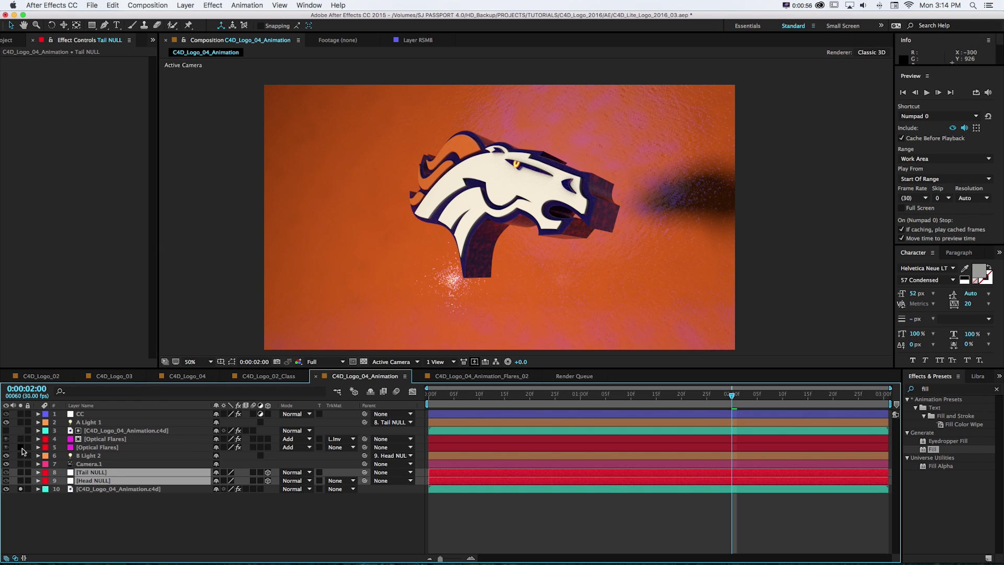
pyautogui.moveTo(21, 449); pyautogui.dragTo(21, 441)
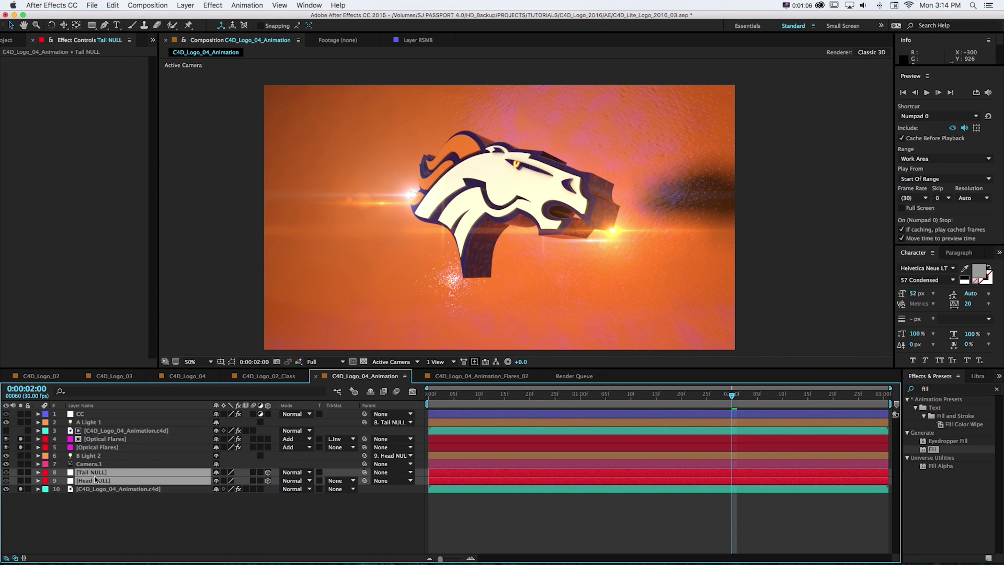
pyautogui.press('u')
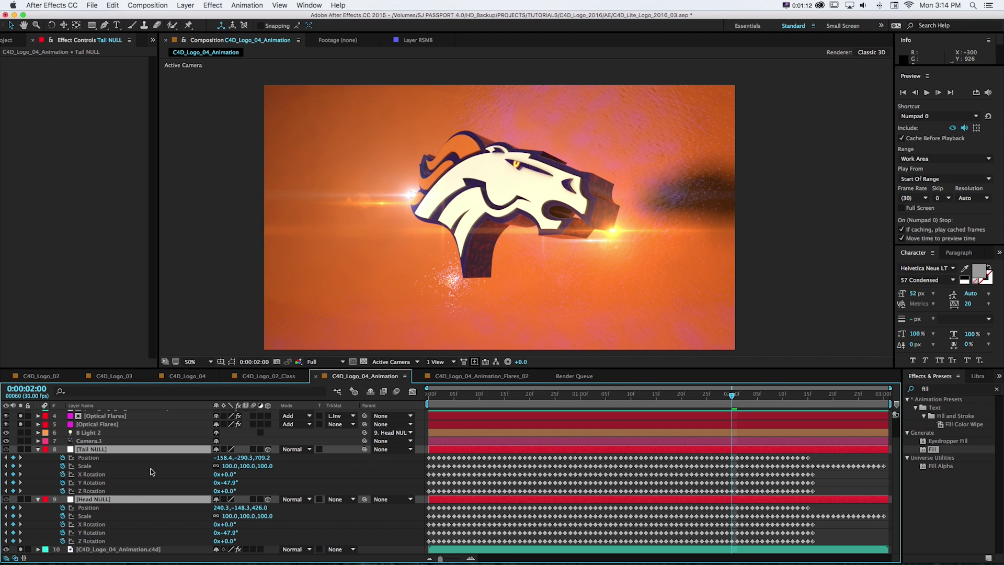
# Open the base layer's source C4D_Logo_04_Animation.c4d in Cinema 4D Lite and scrub its animation to frame 48
pyautogui.click(150, 551)
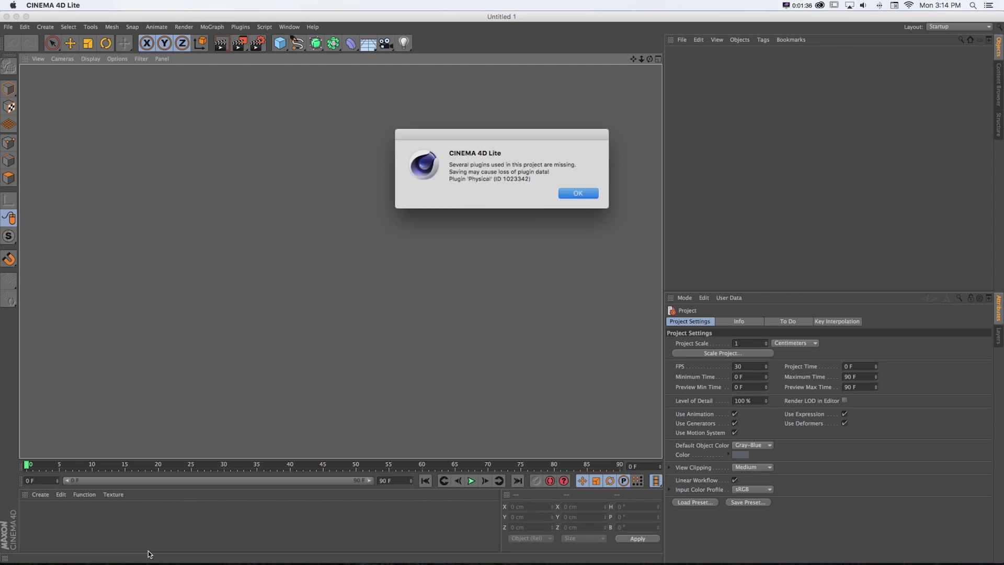
pyautogui.press('Return')
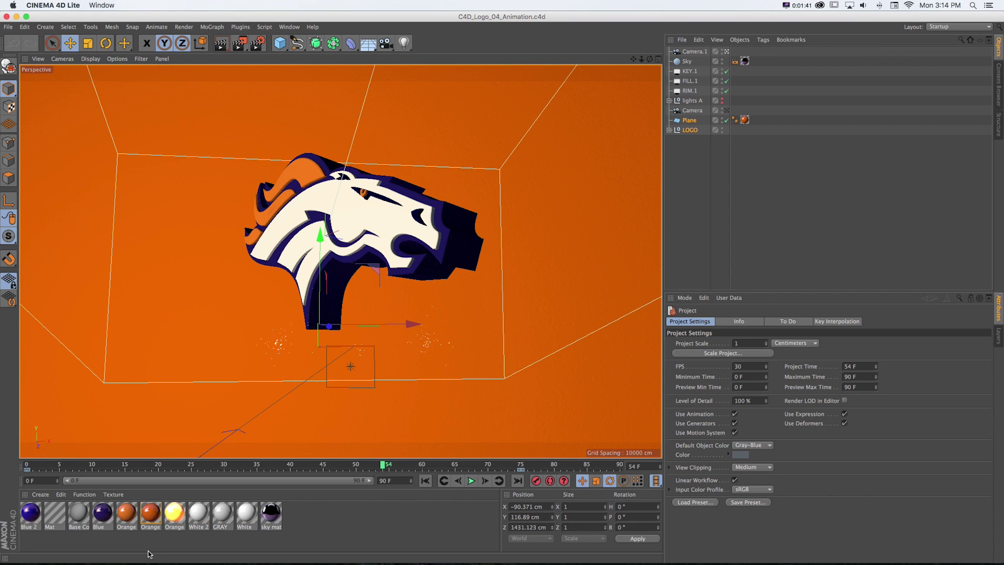
pyautogui.moveTo(384, 465); pyautogui.dragTo(251, 465)
pyautogui.click(343, 465)
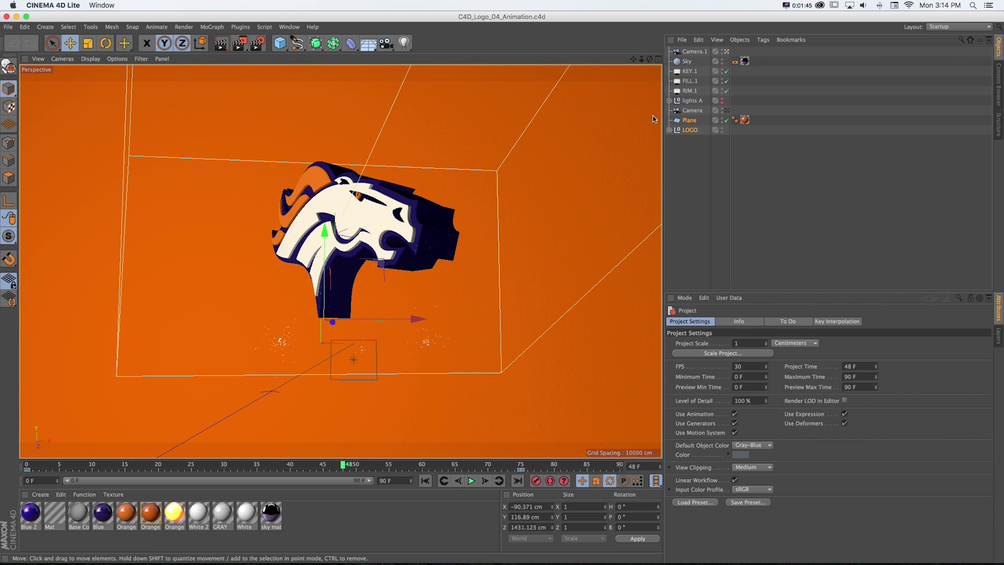
# Expand the LOGO group, select its Tail NULL and Head NULL, and scrub to frame 52 to check how they follow the logo
pyautogui.click(669, 130)
pyautogui.click(701, 151)
pyautogui.keyDown('shift'); pyautogui.click(704, 160); pyautogui.keyUp('shift')
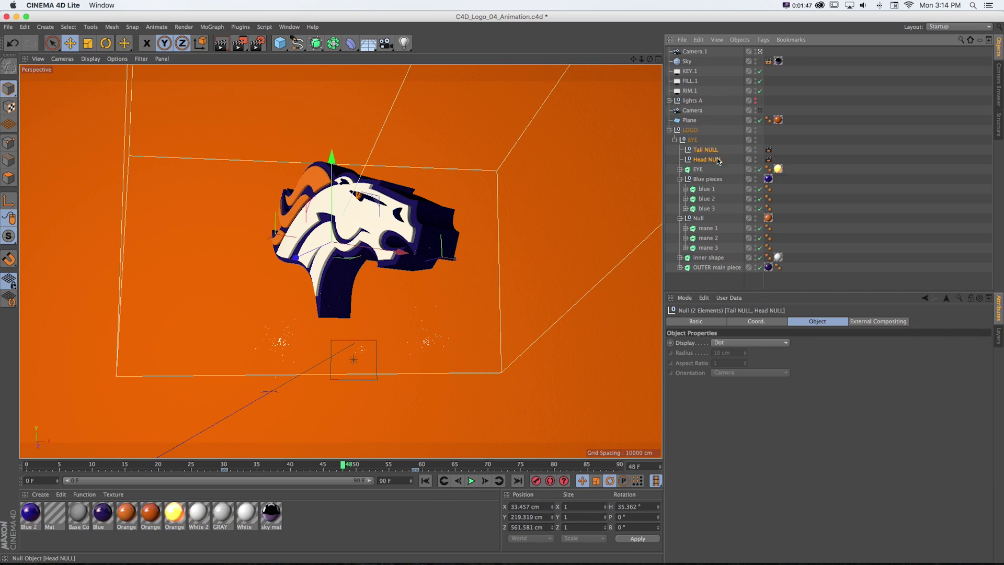
pyautogui.click(706, 150)
pyautogui.moveTo(343, 465); pyautogui.dragTo(369, 465)
# Switch back to After Effects and set the base C4D layer's Cineware renderer to Software
pyautogui.press('super+Tab')
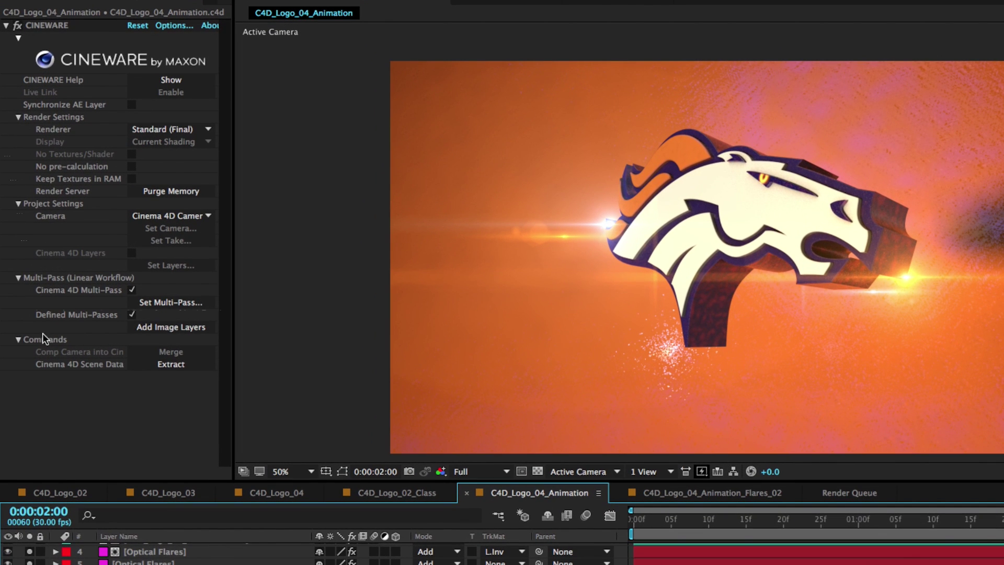
pyautogui.click(168, 369)
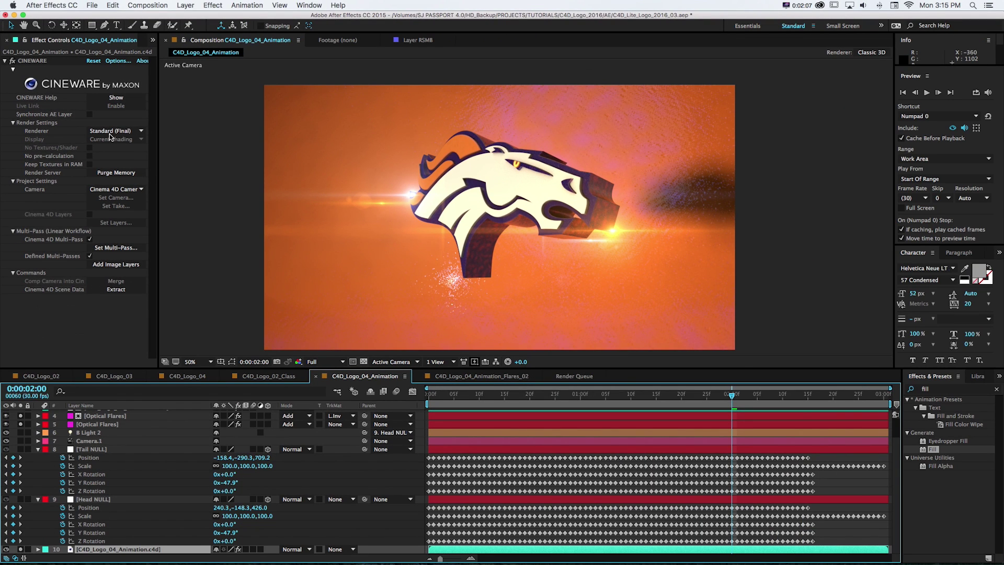
pyautogui.click(110, 132)
pyautogui.click(108, 157)
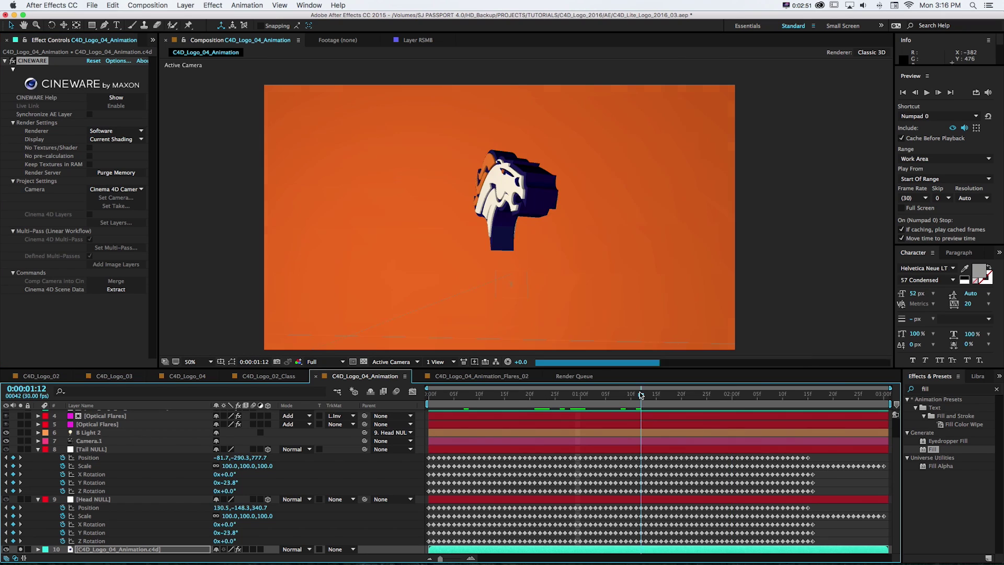
# Scrub the composition from about 0:00:01:11 to an earlier time to examine the flares around the turning logo
pyautogui.moveTo(636, 395)
pyautogui.mouseDown()
pyautogui.moveTo(591, 395)
pyautogui.moveTo(637, 394)
pyautogui.mouseUp()
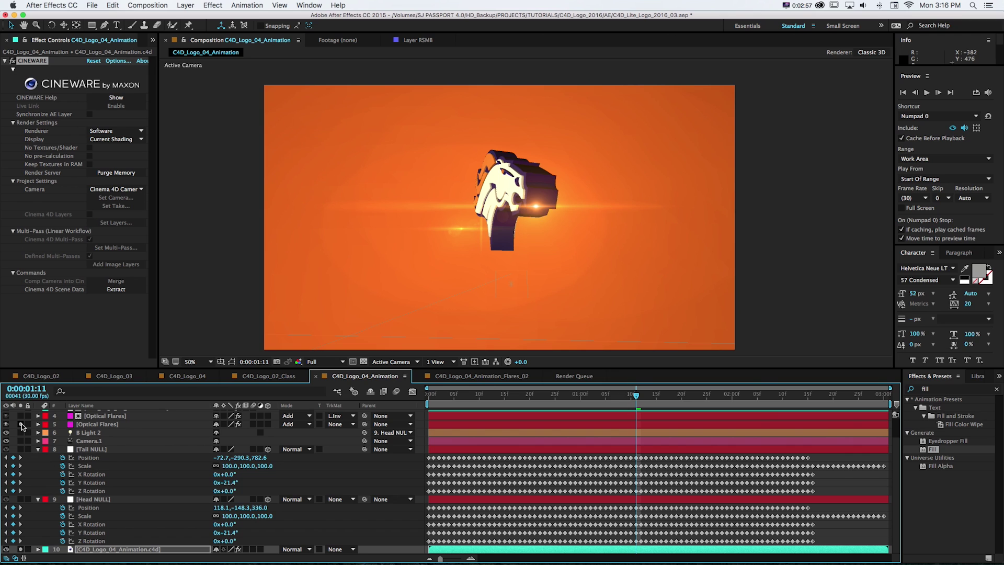
pyautogui.scroll(3, 78, 444)
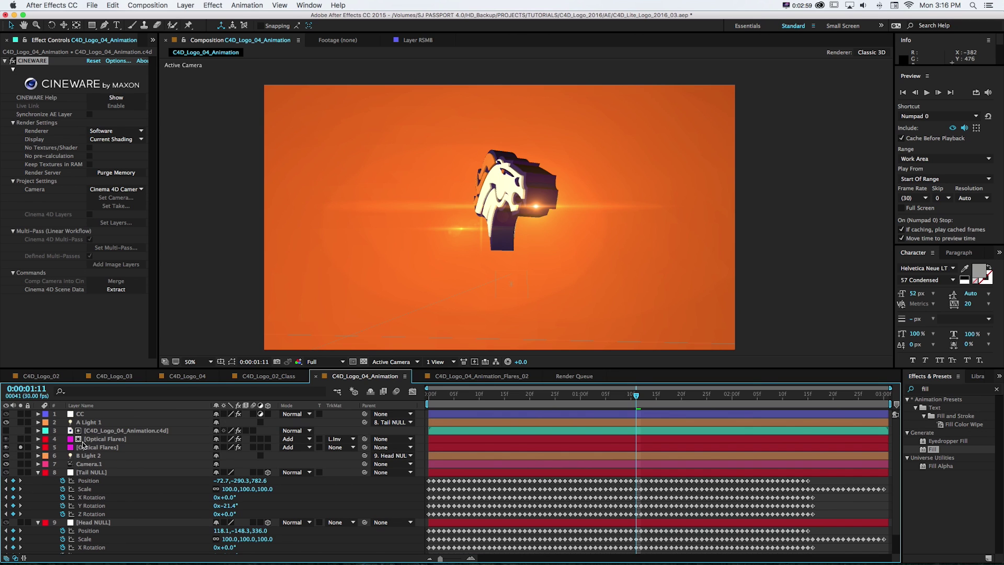
pyautogui.click(583, 398)
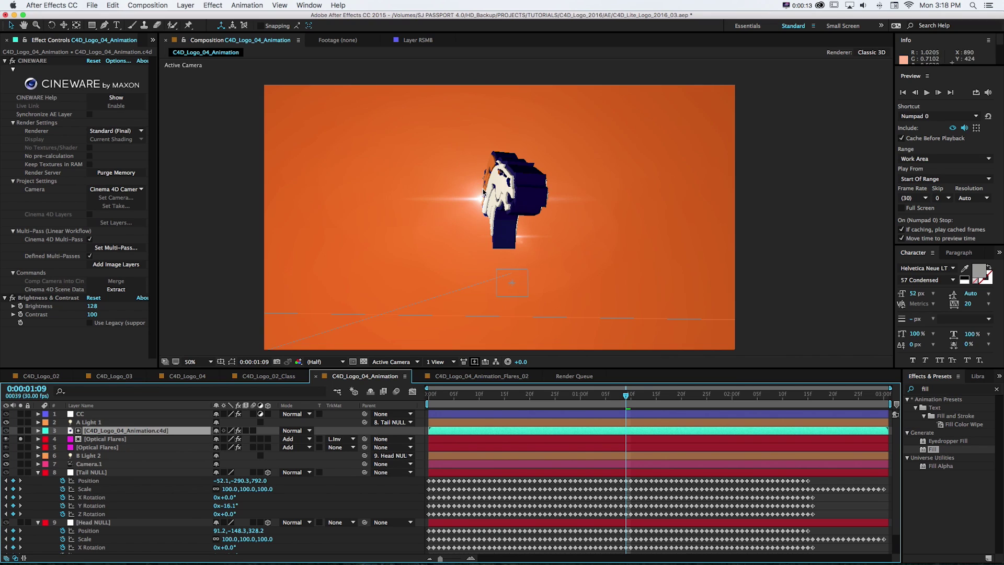
# View the upper C4D matte layer in isolation, and set the track matte of the Optical Flares layer beneath it to None
pyautogui.click(21, 430)
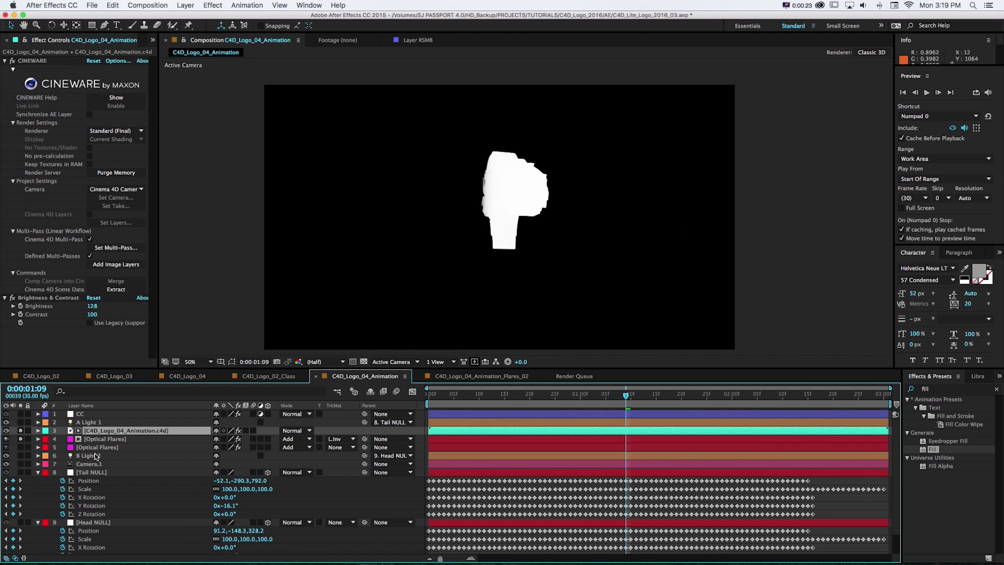
pyautogui.click(21, 431)
pyautogui.click(169, 437)
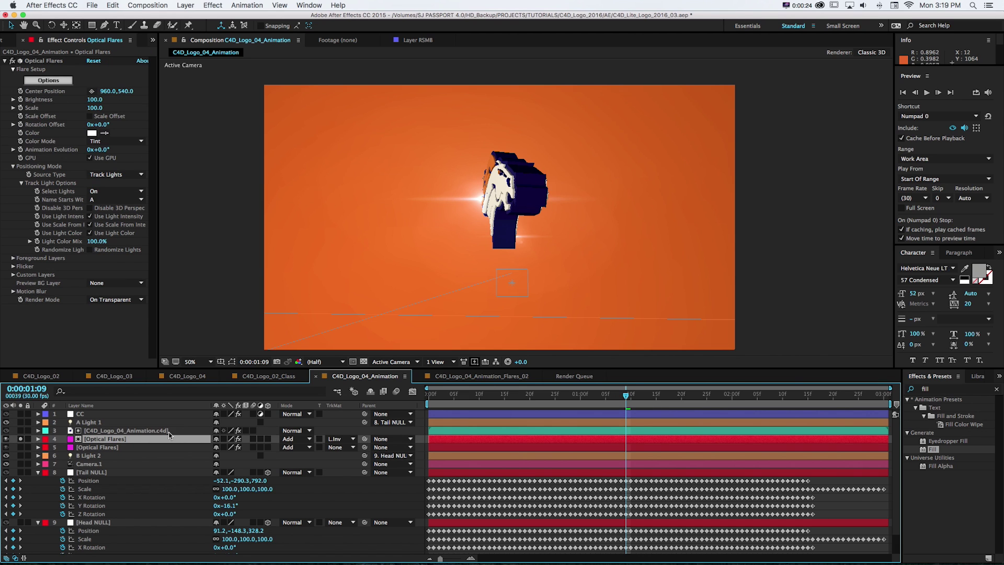
pyautogui.click(337, 439)
pyautogui.click(340, 449)
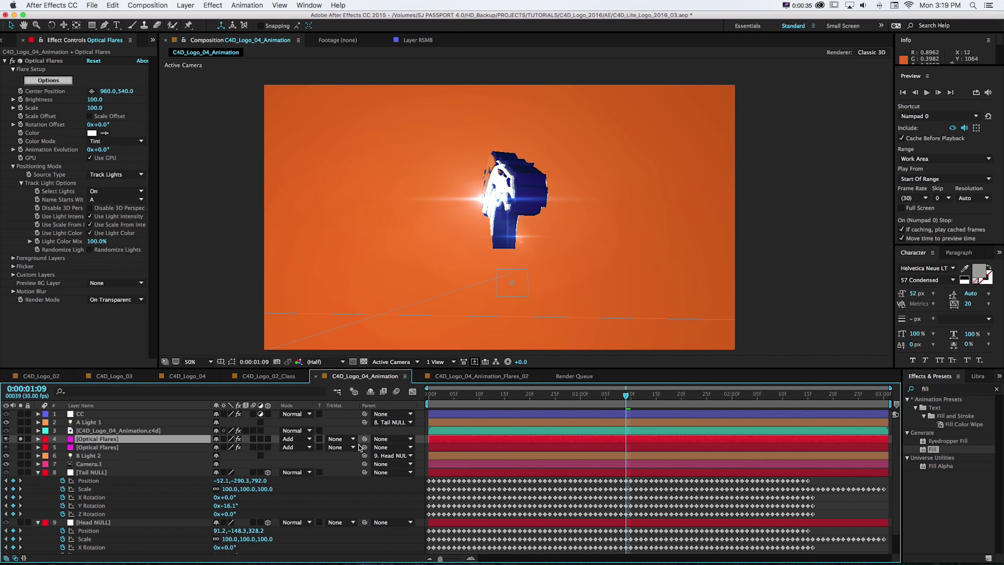
# Create a new composition from the C4D_Logo_04_Animation.c4d footage item in the project
pyautogui.scroll(-2, 235, 470)
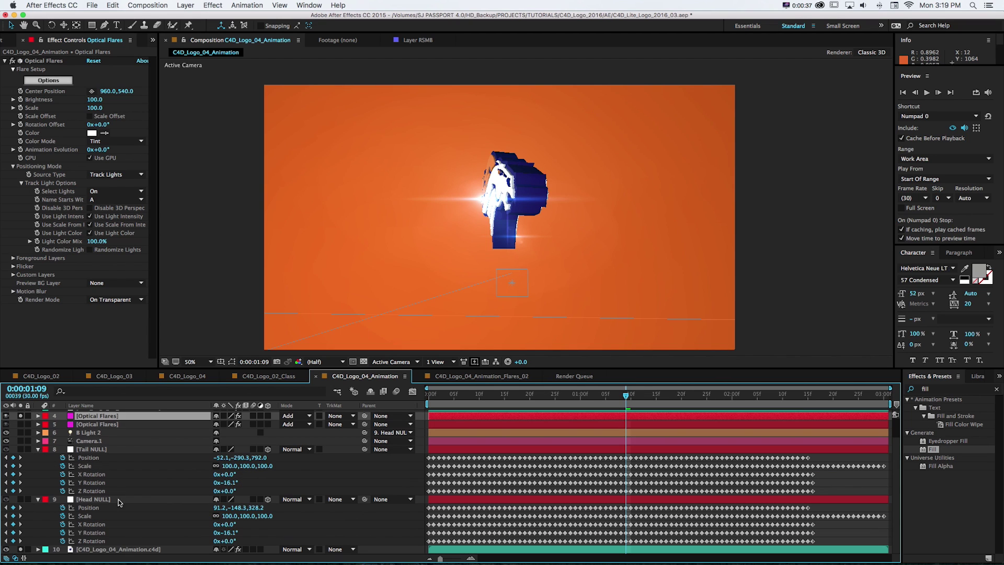
pyautogui.click(88, 549)
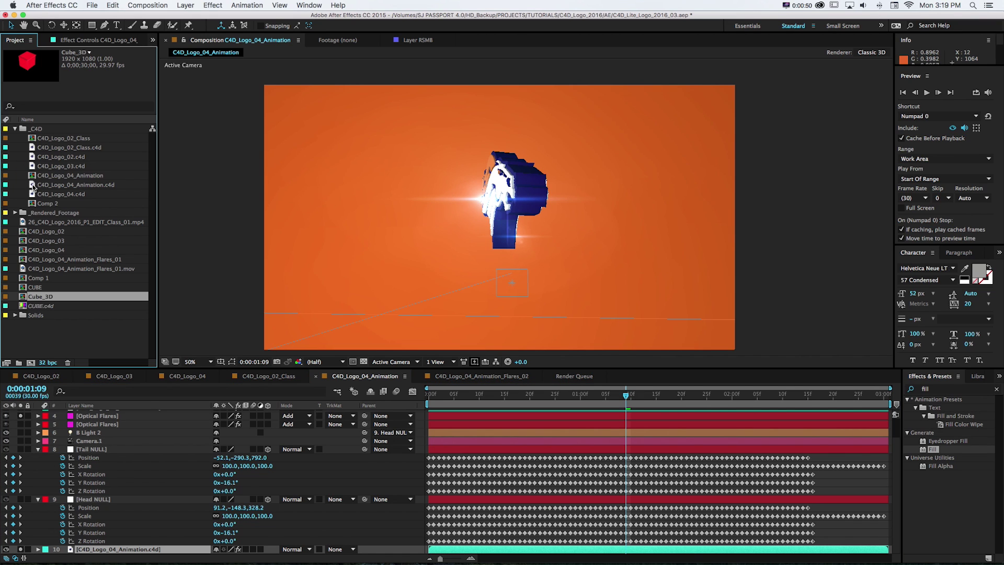
pyautogui.click(42, 187)
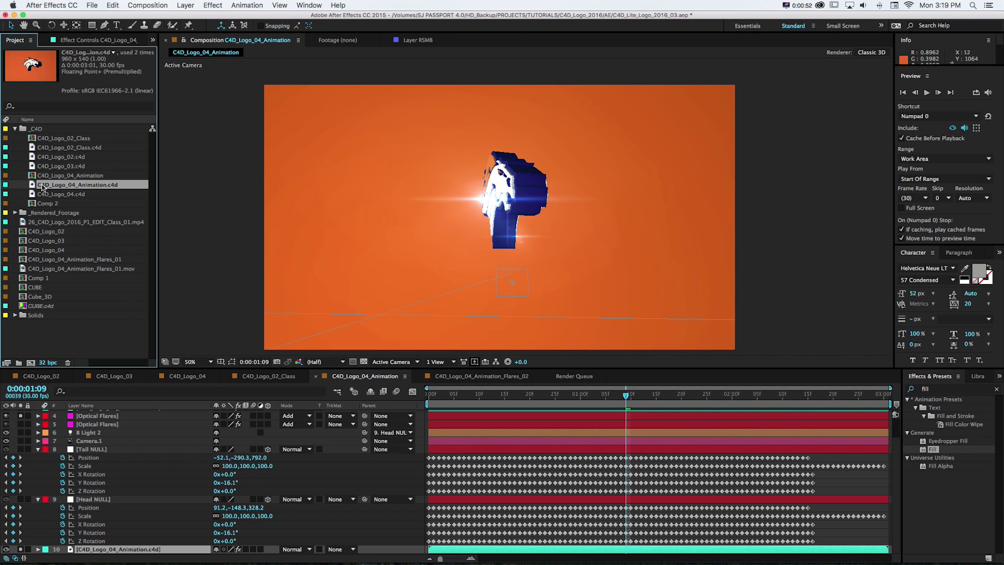
pyautogui.moveTo(32, 186); pyautogui.dragTo(31, 362)
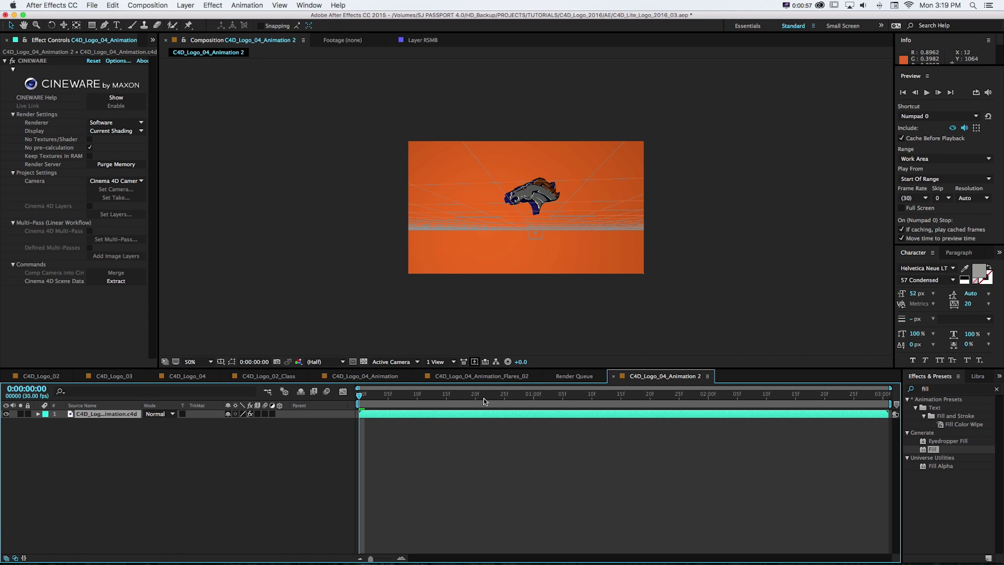
# Show the new composition at 100% and scrub slightly past 0:00:01:18 to view the turning logo
pyautogui.press('/')
pyautogui.moveTo(417, 397); pyautogui.dragTo(641, 397)
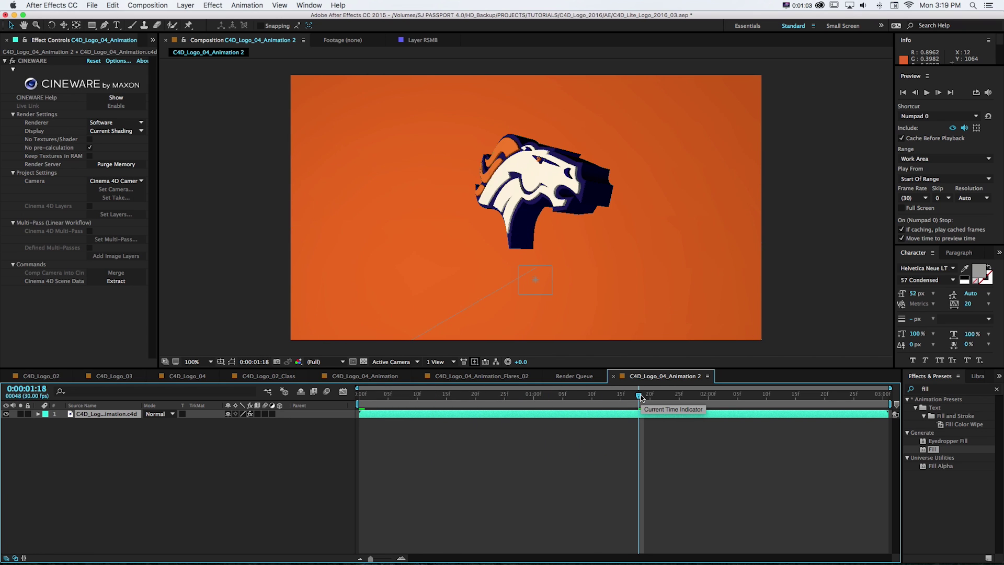
pyautogui.moveTo(641, 397); pyautogui.dragTo(652, 398)
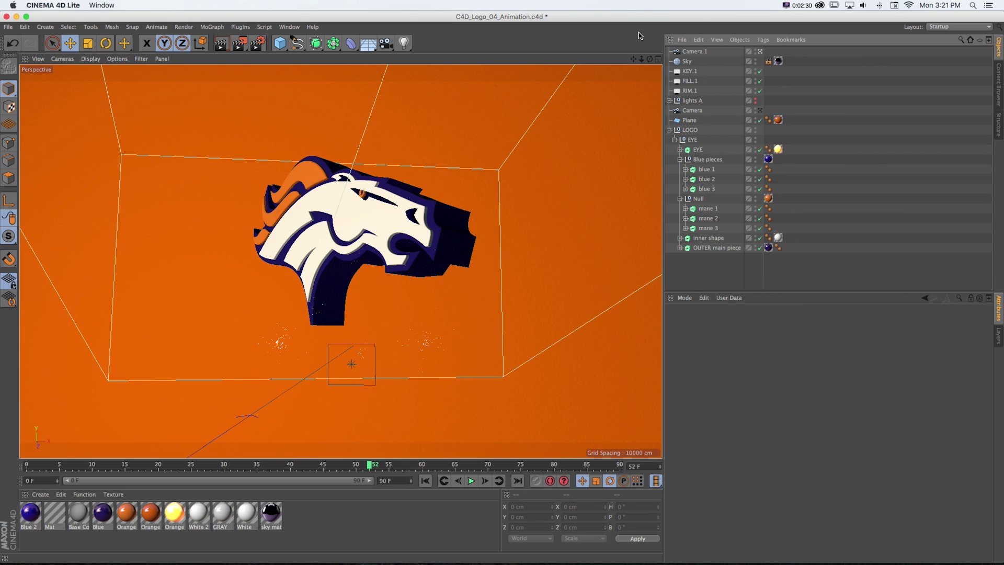
# In Cinema 4D Lite, scrub to frame 31, switch to the four-view layout and add a null object
pyautogui.moveTo(110, 470); pyautogui.dragTo(230, 456)
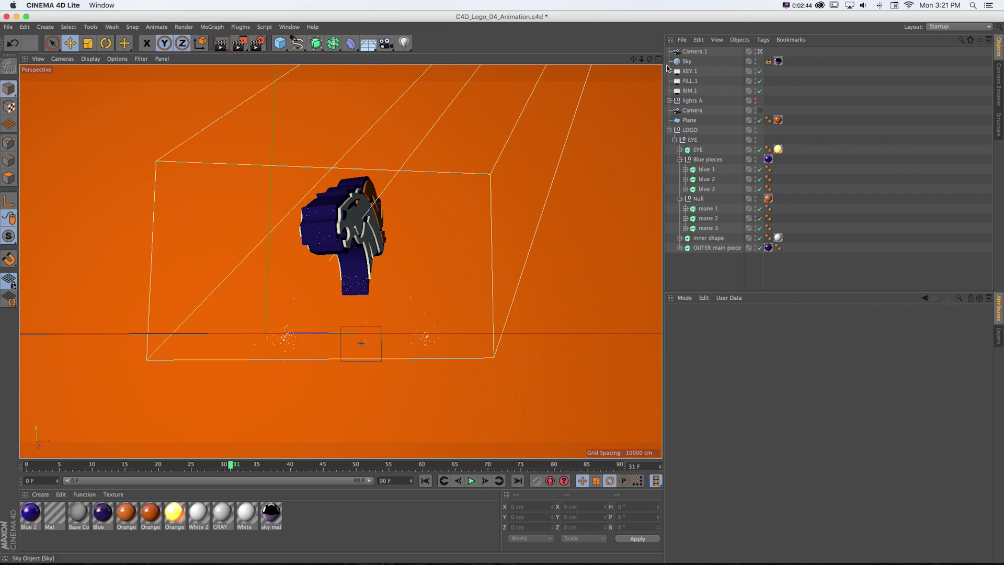
pyautogui.click(658, 59)
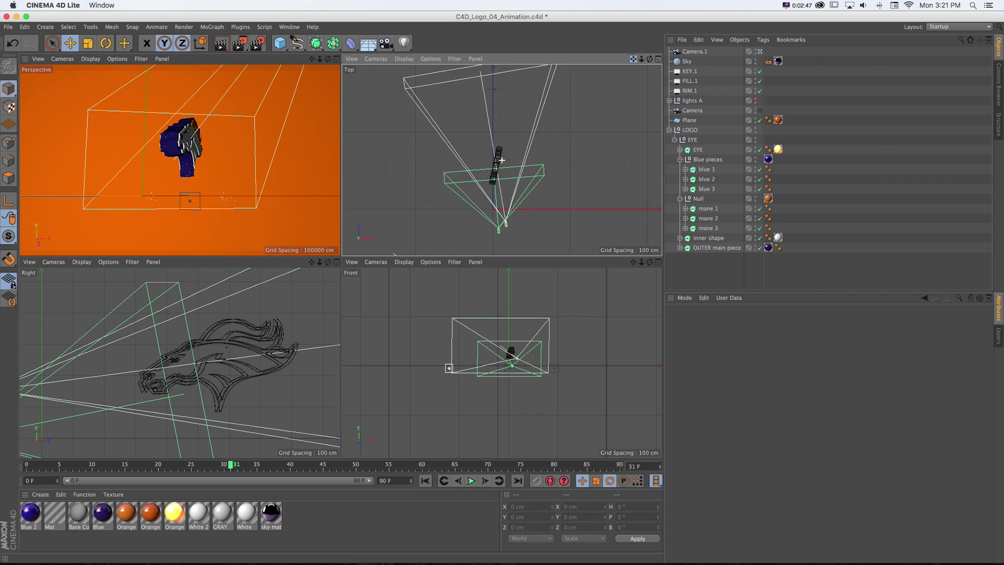
pyautogui.click(45, 27)
pyautogui.moveTo(48, 43)
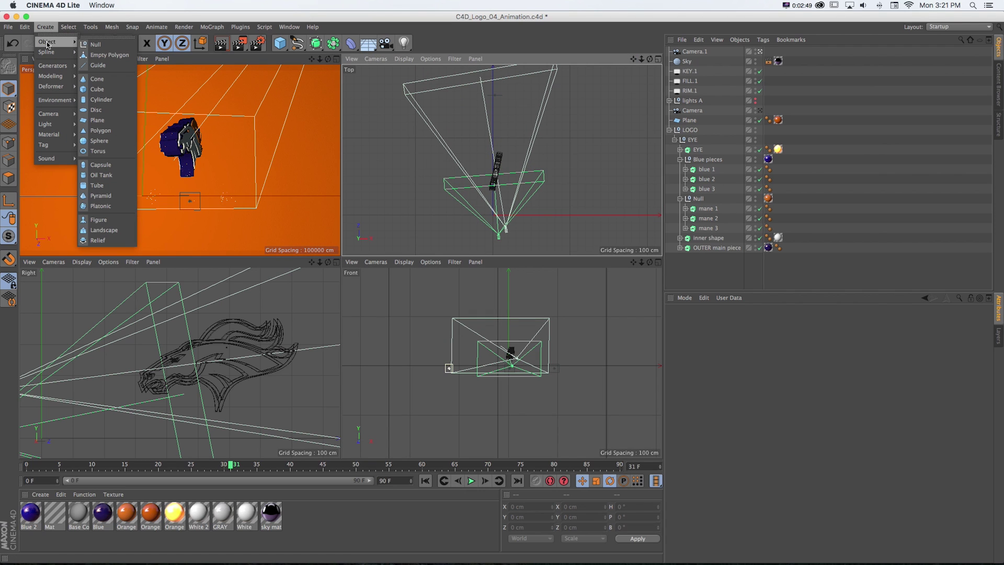
pyautogui.click(95, 45)
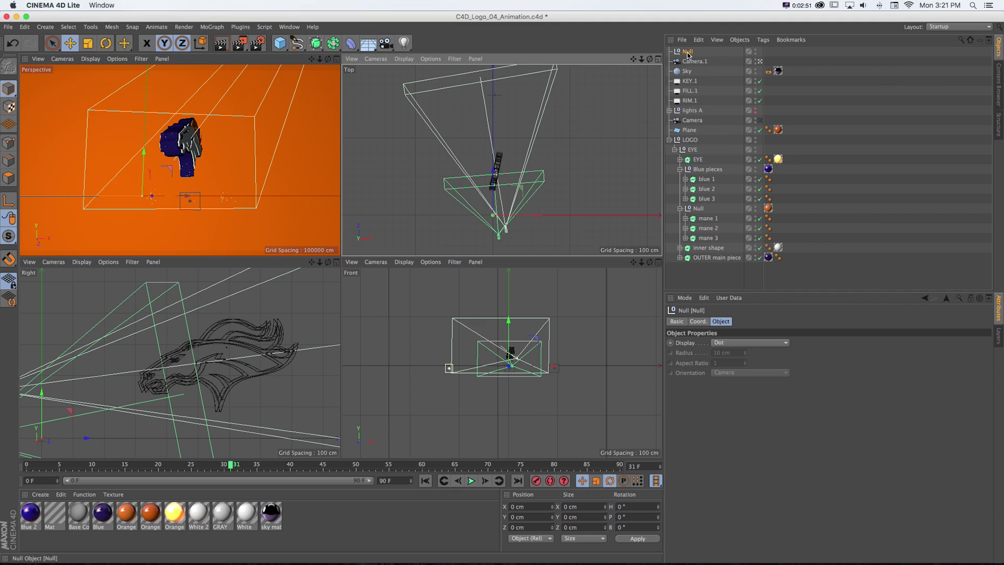
# Rename the new null as Front Flare
pyautogui.doubleClick(688, 52)
pyautogui.write('Front Flare')
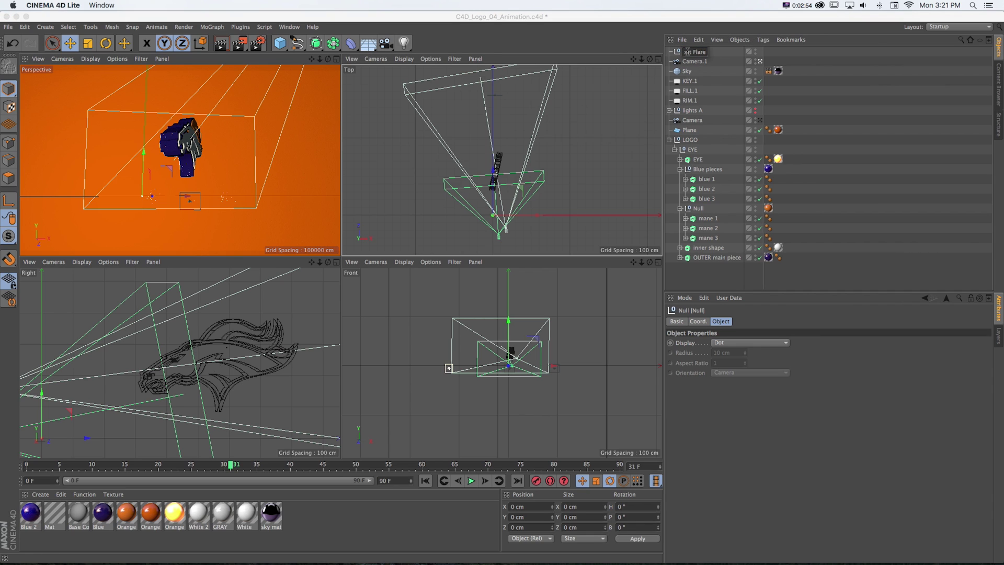
pyautogui.press('Return')
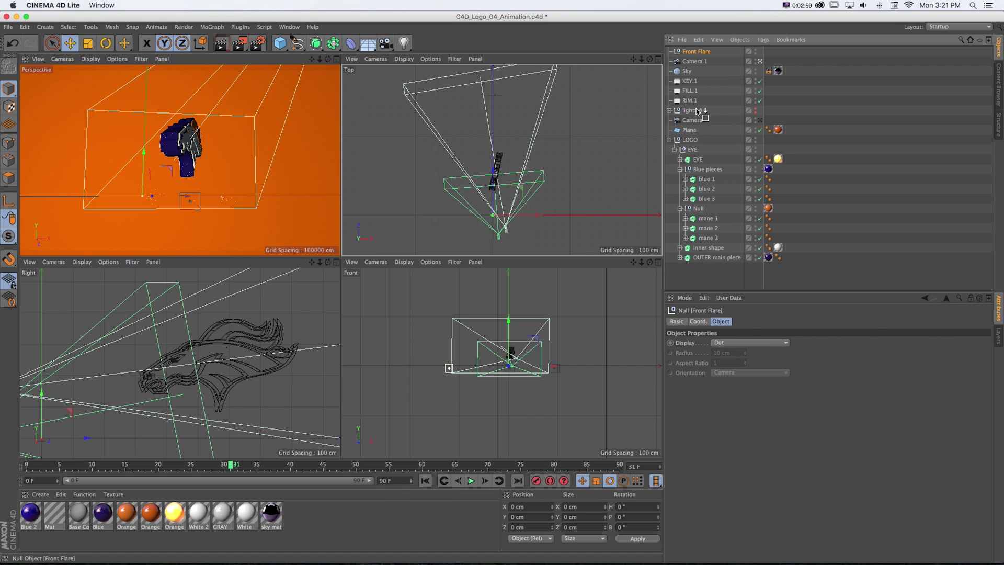
# Show the LOGO null's coordinates and scrub through to frame 42 to examine its animated rotation
pyautogui.click(707, 140)
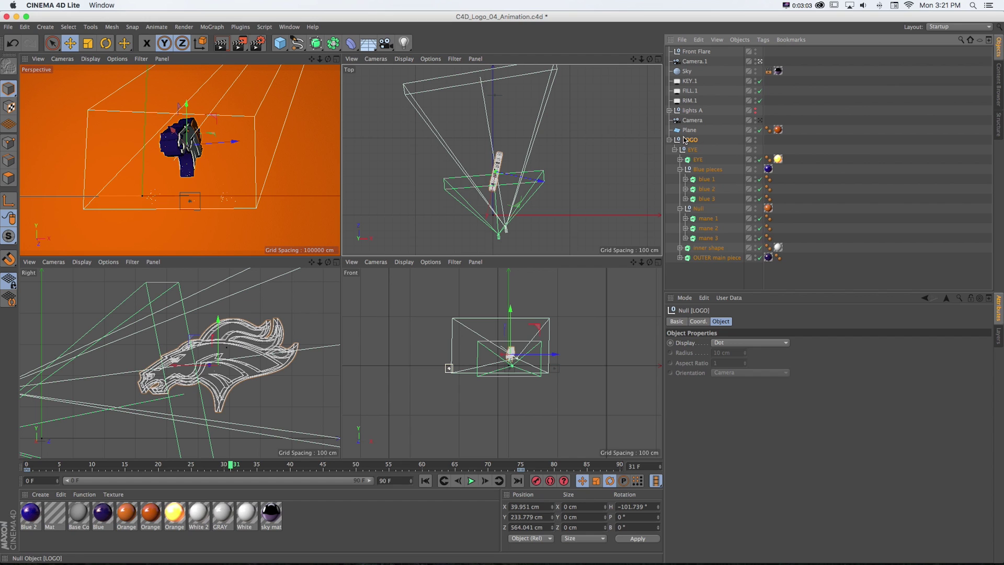
pyautogui.click(699, 321)
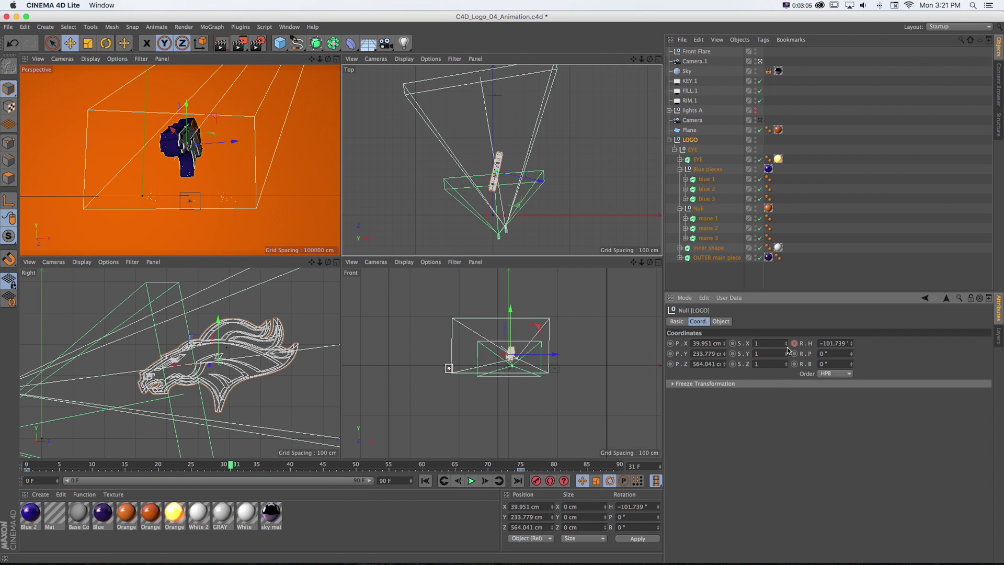
pyautogui.click(186, 470)
pyautogui.moveTo(186, 469); pyautogui.dragTo(243, 466)
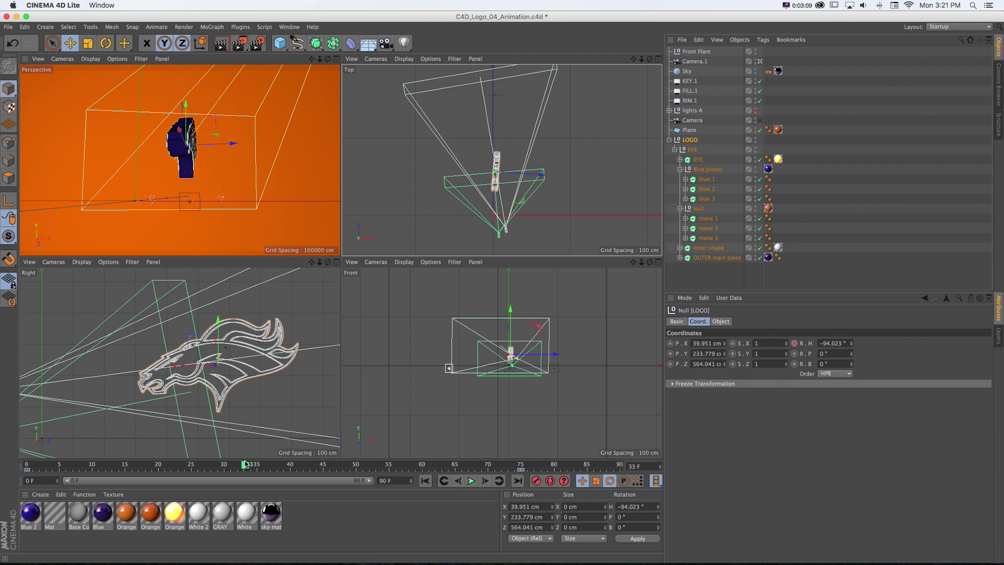
pyautogui.click(298, 361)
pyautogui.moveTo(244, 466); pyautogui.dragTo(303, 464)
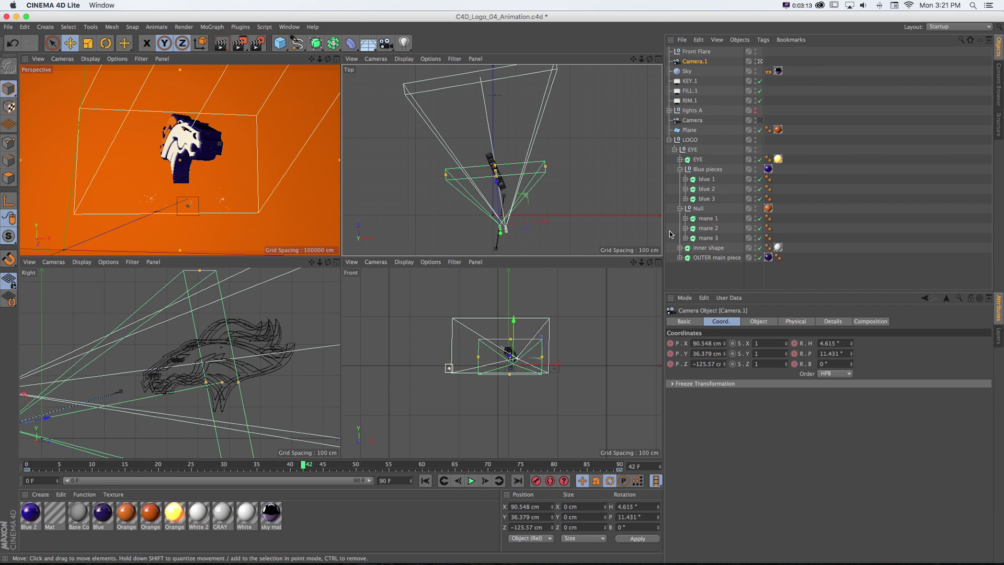
# Make the Front Flare null a child of the LOGO null
pyautogui.click(691, 140)
pyautogui.moveTo(691, 51); pyautogui.dragTo(685, 148)
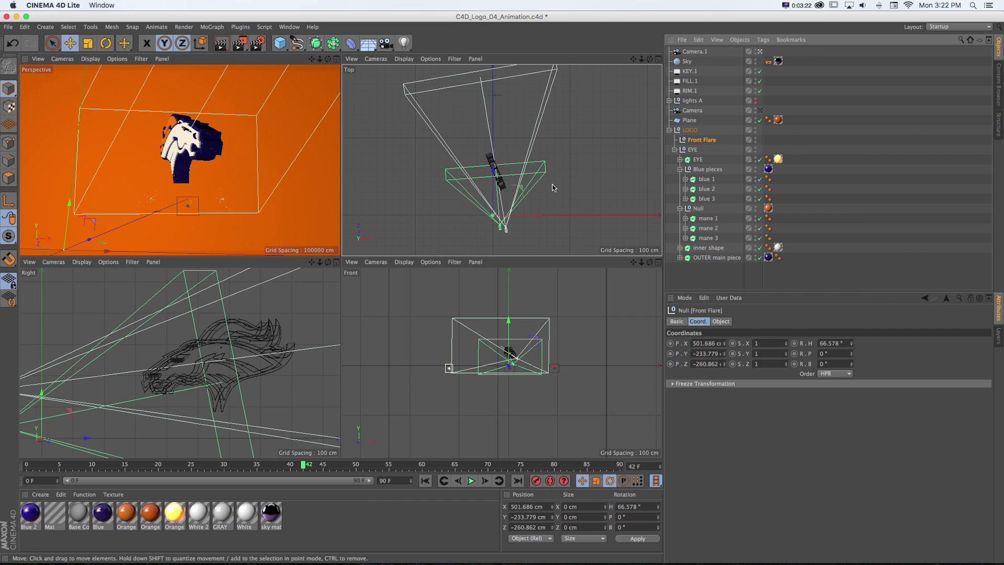
# Move Front Flare toward the front of the horse's snout, to about X 259.5, Y -89.5, Z -46.7 cm
pyautogui.scroll(5, 553, 188)
pyautogui.moveTo(633, 62); pyautogui.dragTo(633, 0)
pyautogui.moveTo(484, 225); pyautogui.dragTo(583, 159)
pyautogui.scroll(4, 502, 160)
pyautogui.moveTo(642, 267); pyautogui.dragTo(576, 314)
pyautogui.moveTo(642, 262); pyautogui.dragTo(664, 280)
pyautogui.moveTo(481, 439); pyautogui.dragTo(487, 361)
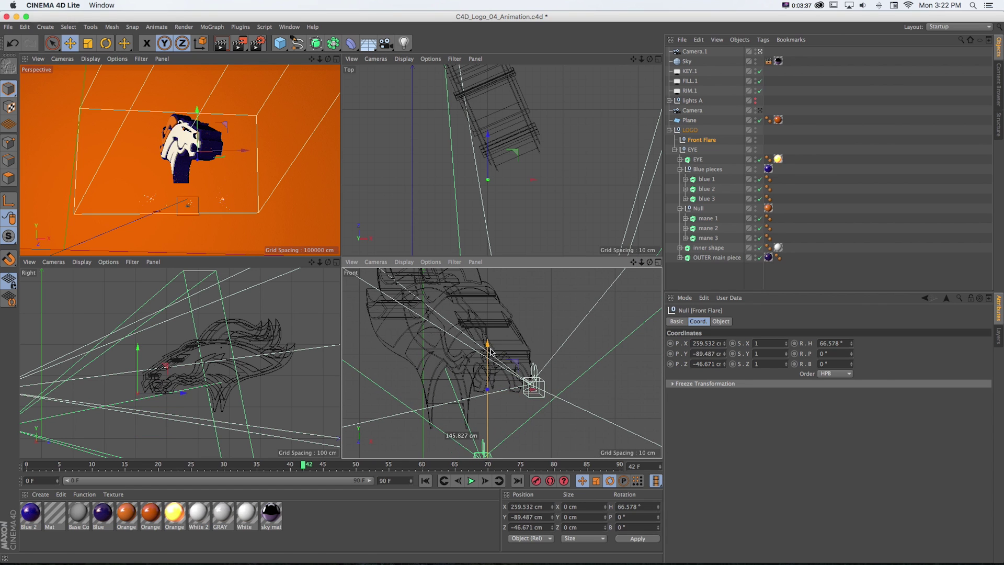
# At frame 34, reposition Front Flare on the tip of the horse's snout, to about X 239.9, Y -84.7, Z -40.4 cm
pyautogui.moveTo(304, 468); pyautogui.dragTo(253, 466)
pyautogui.moveTo(420, 354)
pyautogui.mouseDown()
pyautogui.moveTo(430, 295)
pyautogui.moveTo(427, 343)
pyautogui.mouseUp()
pyautogui.scroll(10, 148, 396)
pyautogui.moveTo(148, 396)
pyautogui.mouseDown()
pyautogui.moveTo(163, 395)
pyautogui.moveTo(147, 400)
pyautogui.mouseUp()
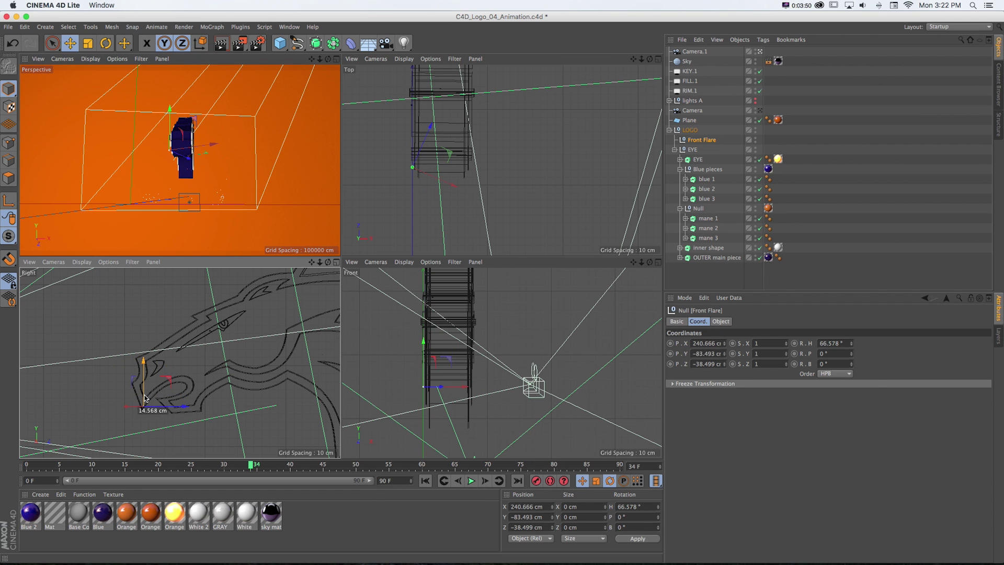
pyautogui.moveTo(413, 168); pyautogui.dragTo(411, 168)
pyautogui.click(336, 58)
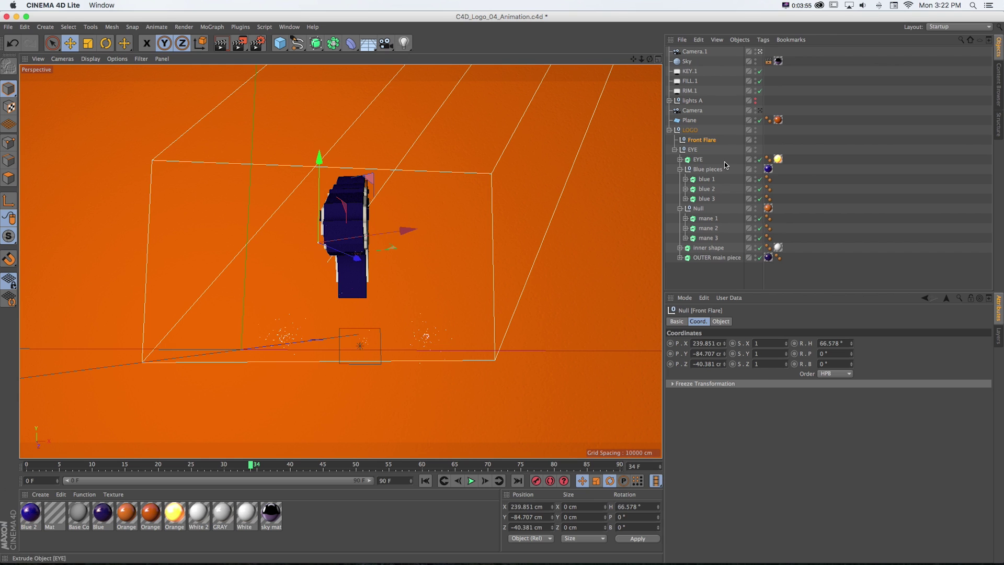
# Scrub through the logo's rotation and refine Front Flare's position on the snout to about X 245.7, Z -30.9 cm
pyautogui.click(690, 130)
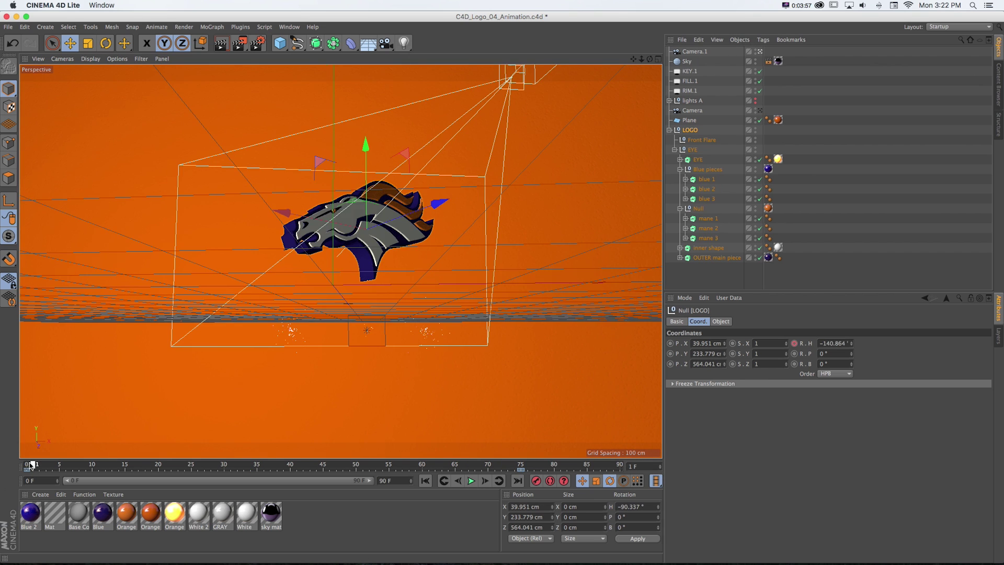
pyautogui.moveTo(74, 465); pyautogui.dragTo(139, 465)
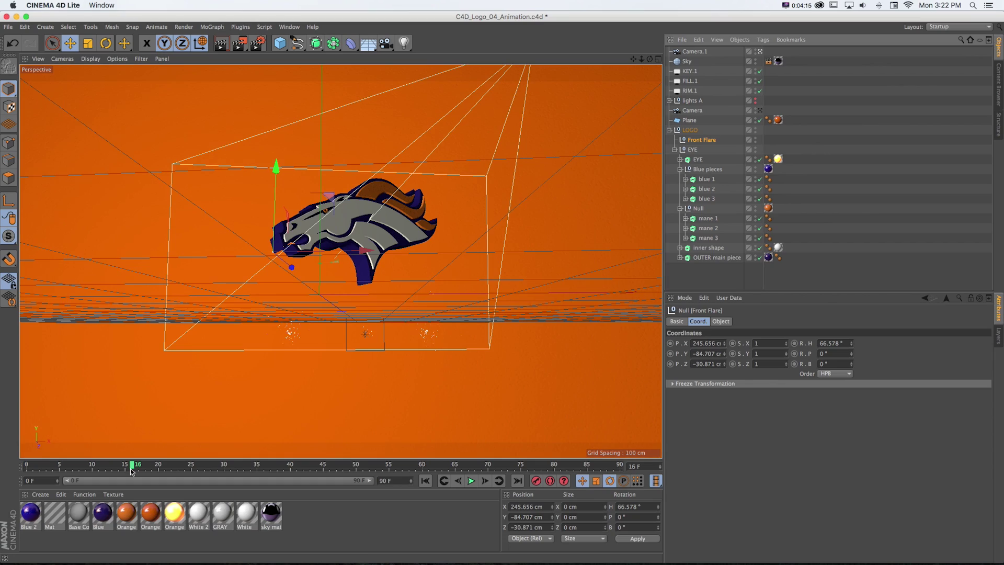
pyautogui.moveTo(132, 467); pyautogui.dragTo(198, 467)
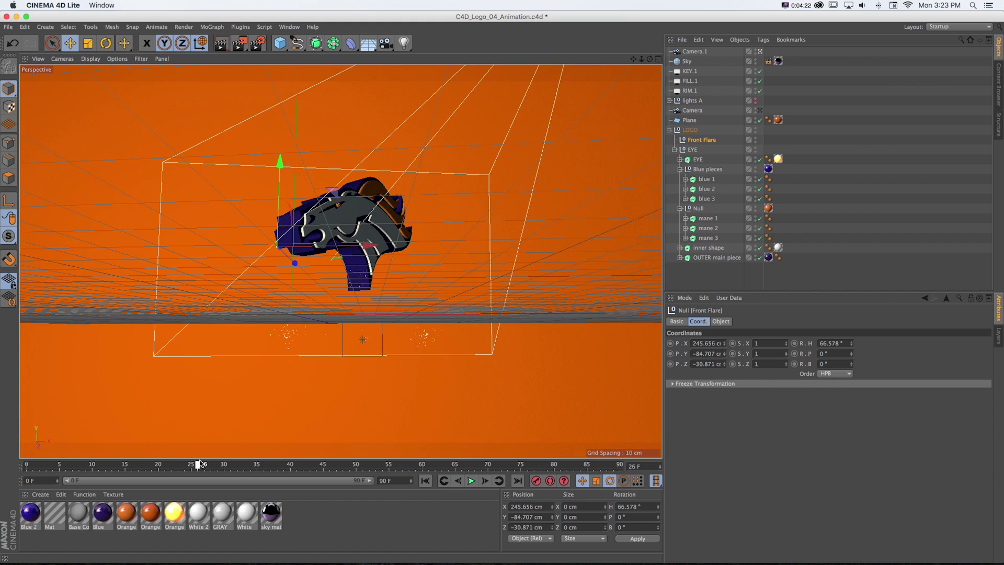
pyautogui.press('F5')
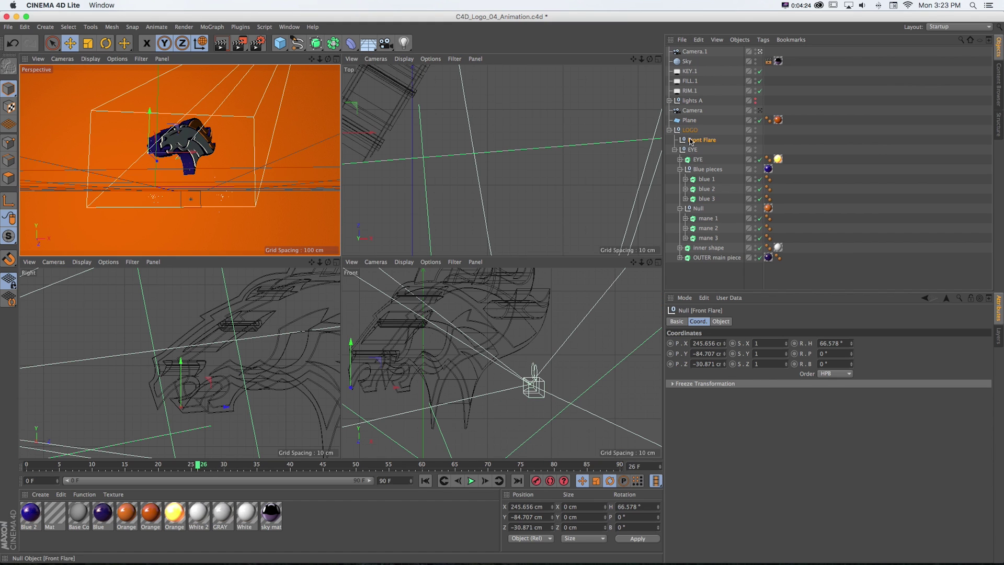
# Duplicate the Front Flare null inside LOGO and rename the copy as Back Flare
pyautogui.moveTo(690, 139); pyautogui.dragTo(691, 140)
pyautogui.hotkey('ctrl', 'g')
pyautogui.scroll(-5, 180, 363)
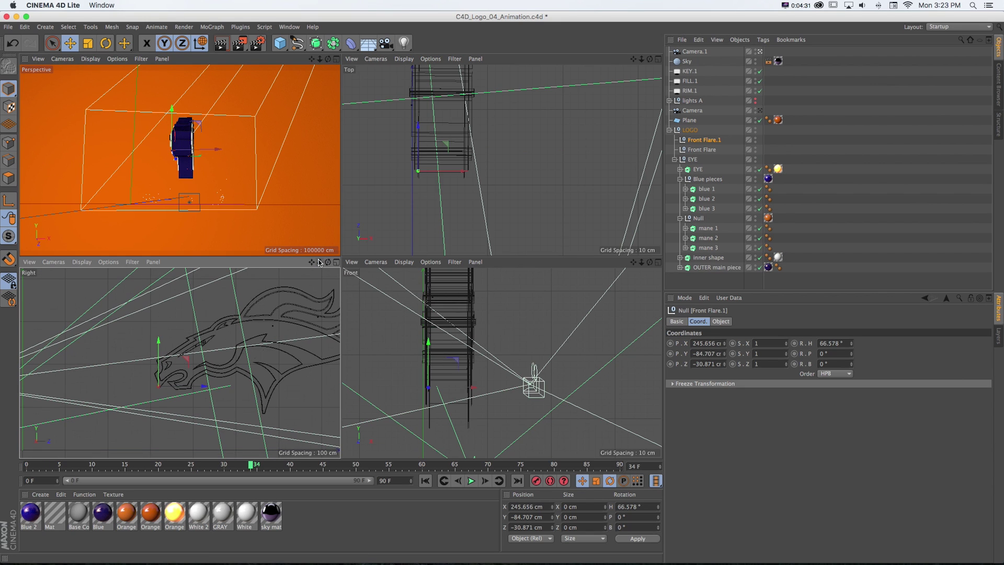
pyautogui.moveTo(180, 363); pyautogui.dragTo(147, 363)
pyautogui.scroll(-5, 498, 162)
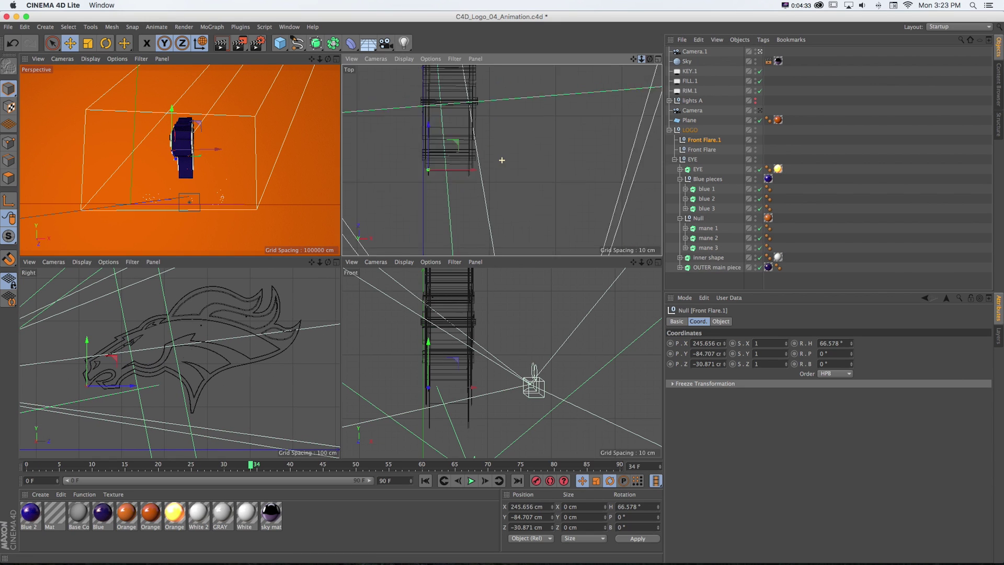
pyautogui.moveTo(632, 60); pyautogui.dragTo(615, 79)
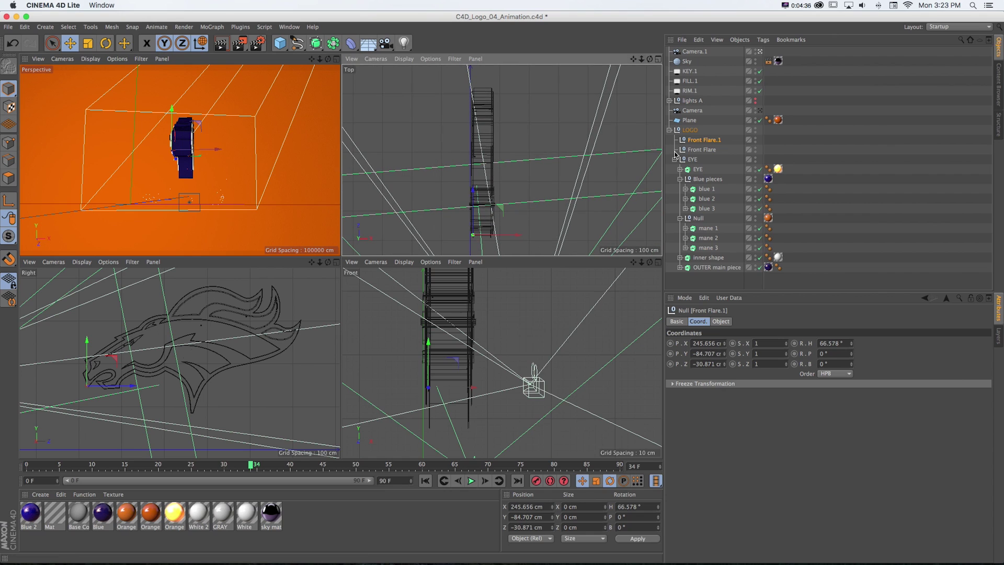
pyautogui.doubleClick(697, 141)
pyautogui.write('Bask Flare')
pyautogui.press('Return')
# Move Back Flare to the back end of the horse logo, to about X -254.5, Z -30.8 cm
pyautogui.moveTo(455, 237); pyautogui.dragTo(461, 92)
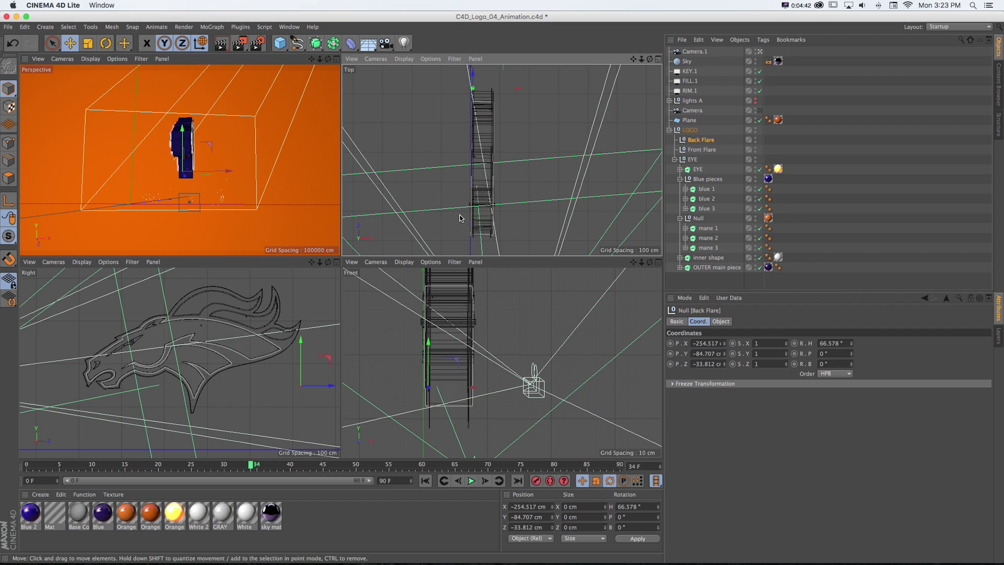
pyautogui.scroll(3, 511, 132)
pyautogui.moveTo(475, 140); pyautogui.dragTo(451, 130)
pyautogui.click(337, 59)
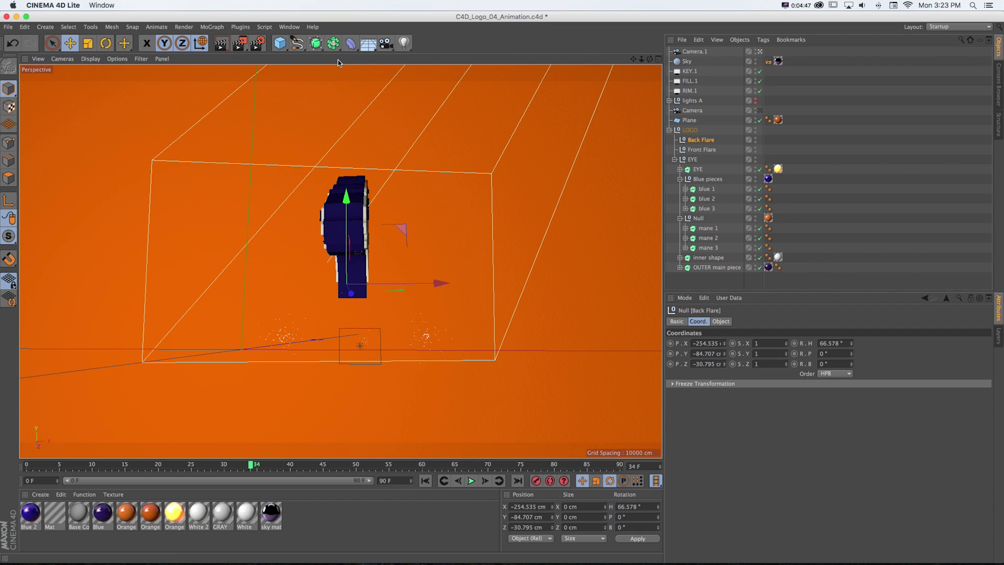
# Fine-tune Front Flare's position against the edge of the snout to X 245.651, Z -29.116 cm
pyautogui.click(701, 150)
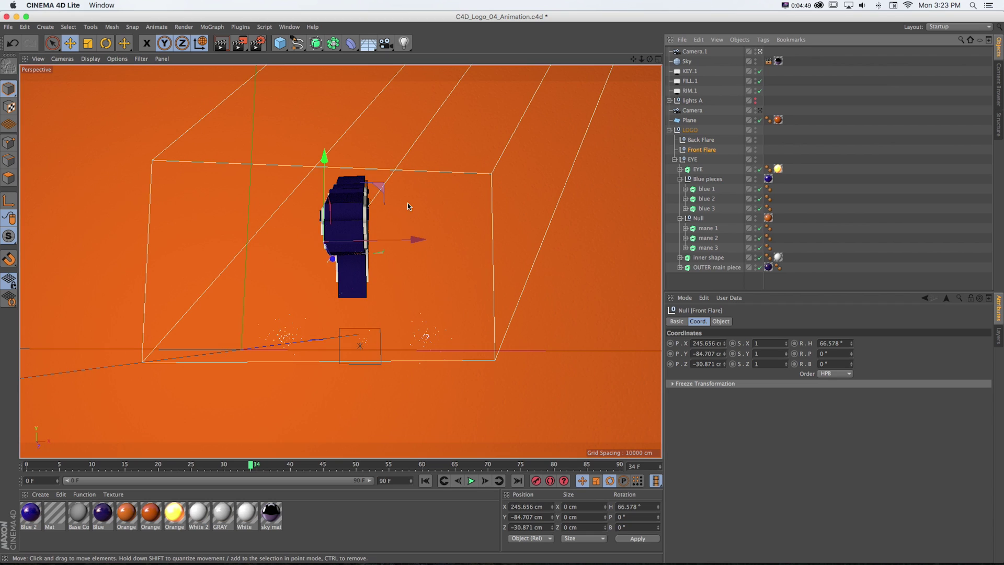
pyautogui.middleClick(627, 83)
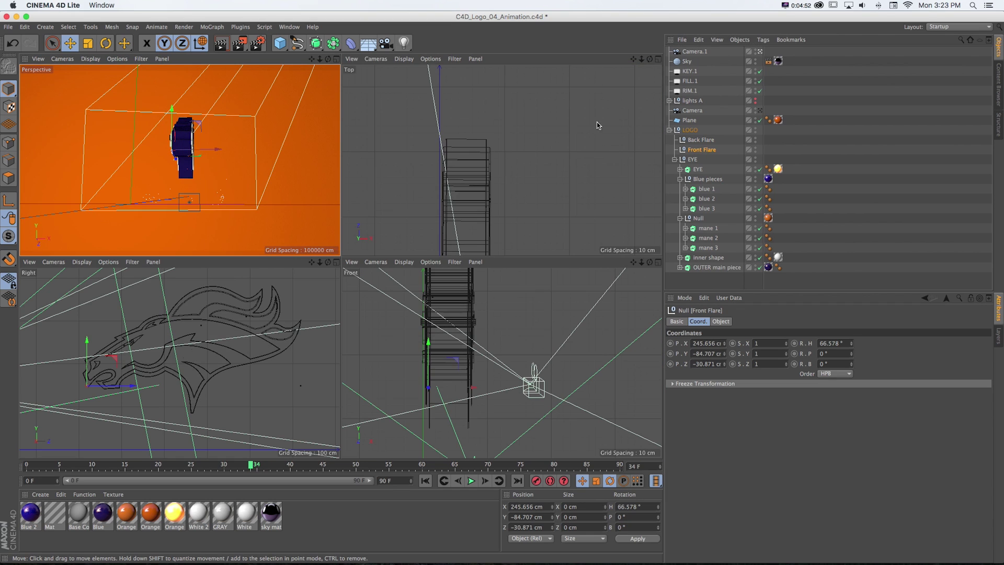
pyautogui.press('o')
pyautogui.moveTo(478, 190)
pyautogui.mouseDown()
pyautogui.moveTo(490, 189)
pyautogui.moveTo(477, 190)
pyautogui.mouseUp()
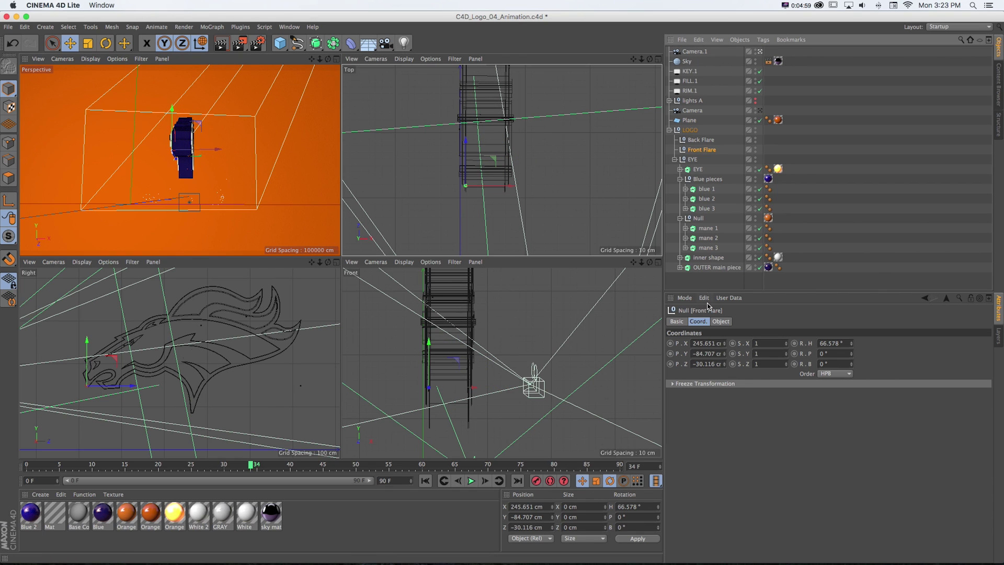
pyautogui.press('super+z')
pyautogui.moveTo(726, 366); pyautogui.dragTo(726, 365)
pyautogui.click(726, 366)
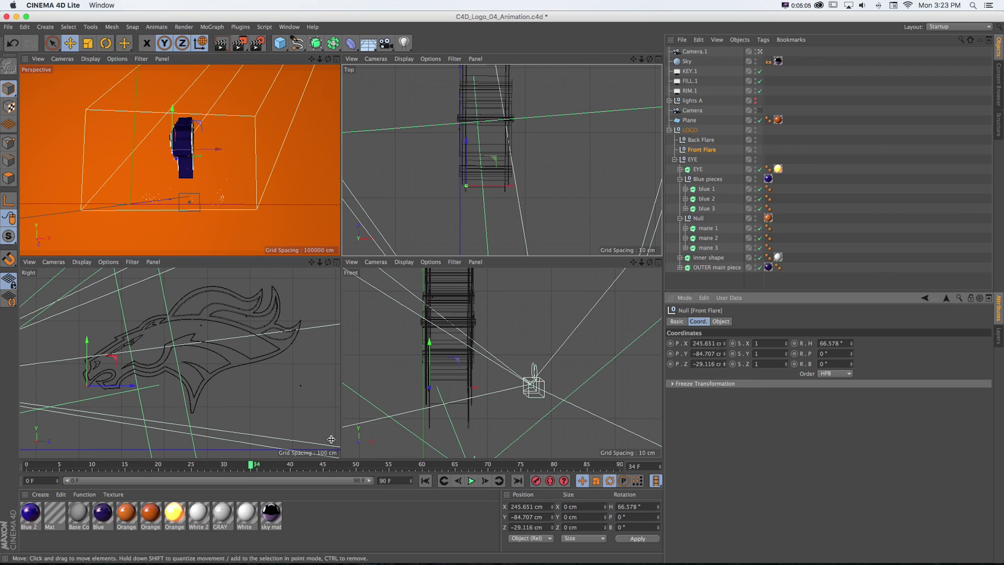
# Keyframe Front Flare's Z position at -29.116 cm on frame 0 and at 30.884 cm on frame 48
pyautogui.moveTo(250, 465); pyautogui.dragTo(27, 467)
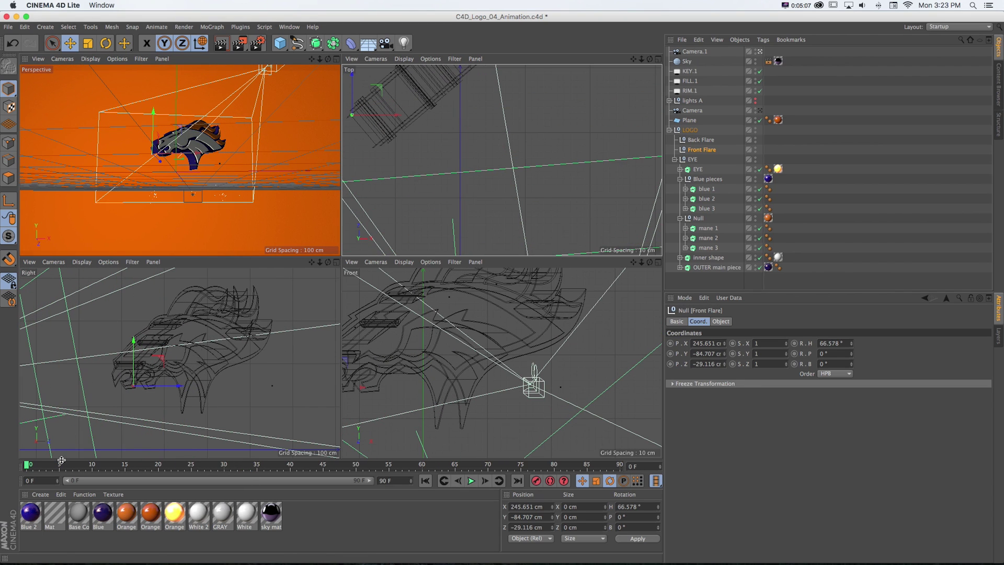
pyautogui.keyDown('ctrl'); pyautogui.click(671, 364); pyautogui.keyUp('ctrl')
pyautogui.moveTo(261, 467); pyautogui.dragTo(344, 468)
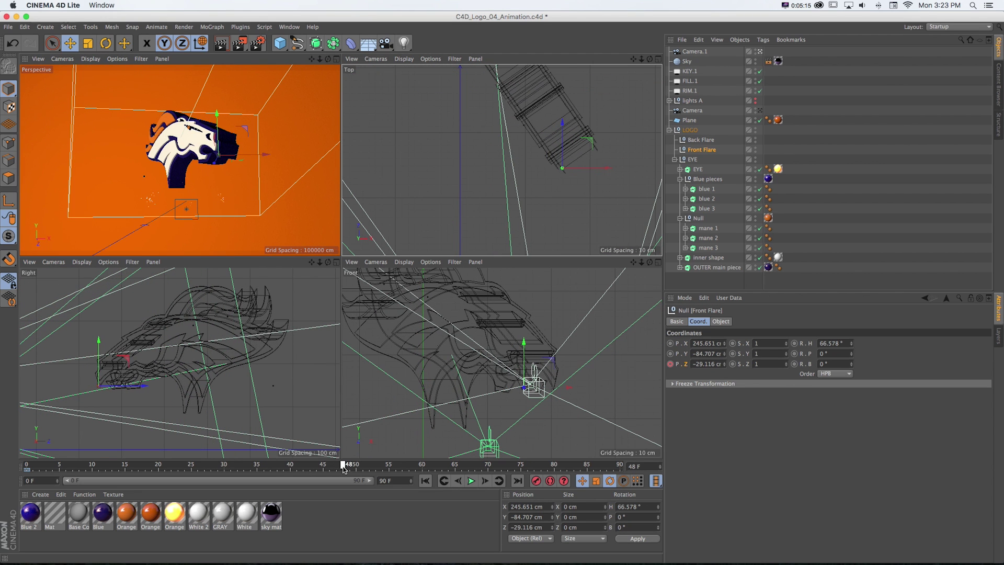
pyautogui.moveTo(726, 367)
pyautogui.mouseDown()
pyautogui.moveTo(726, 351)
pyautogui.moveTo(726, 367)
pyautogui.mouseUp()
pyautogui.keyDown('ctrl'); pyautogui.click(670, 364); pyautogui.keyUp('ctrl')
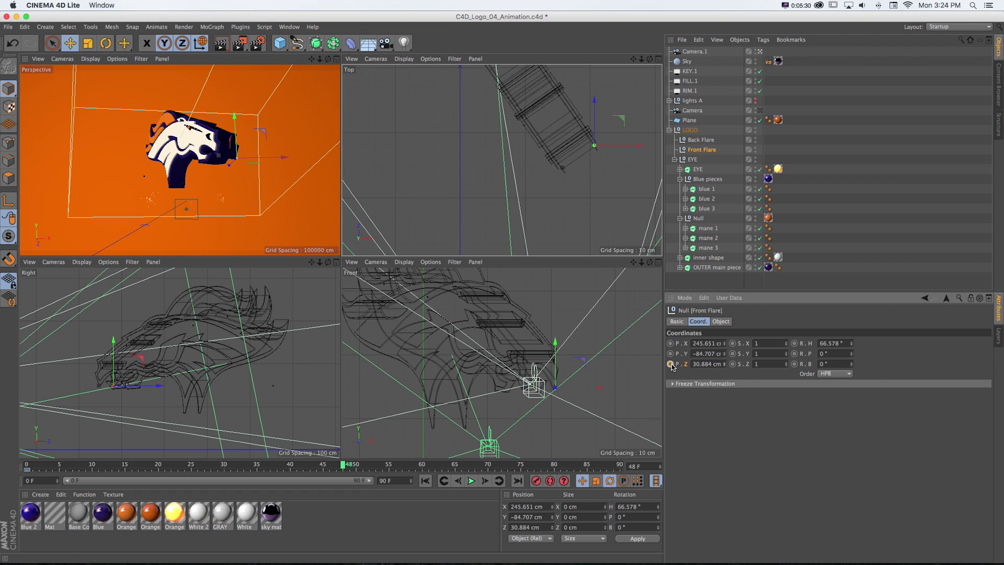
pyautogui.moveTo(341, 467)
pyautogui.mouseDown()
pyautogui.moveTo(41, 469)
pyautogui.moveTo(342, 466)
pyautogui.mouseUp()
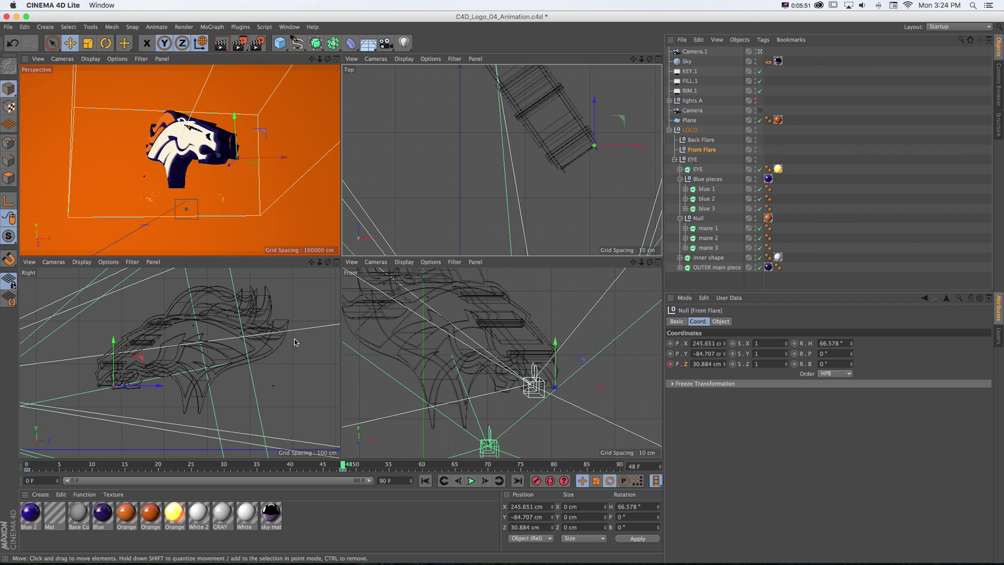
# Switch to After Effects and try extracting the Cinema 4D scene data from the C4D_Logo_04_Animation layer at 0:00:01:20
pyautogui.press('super+Tab')
pyautogui.press('super+Tab')
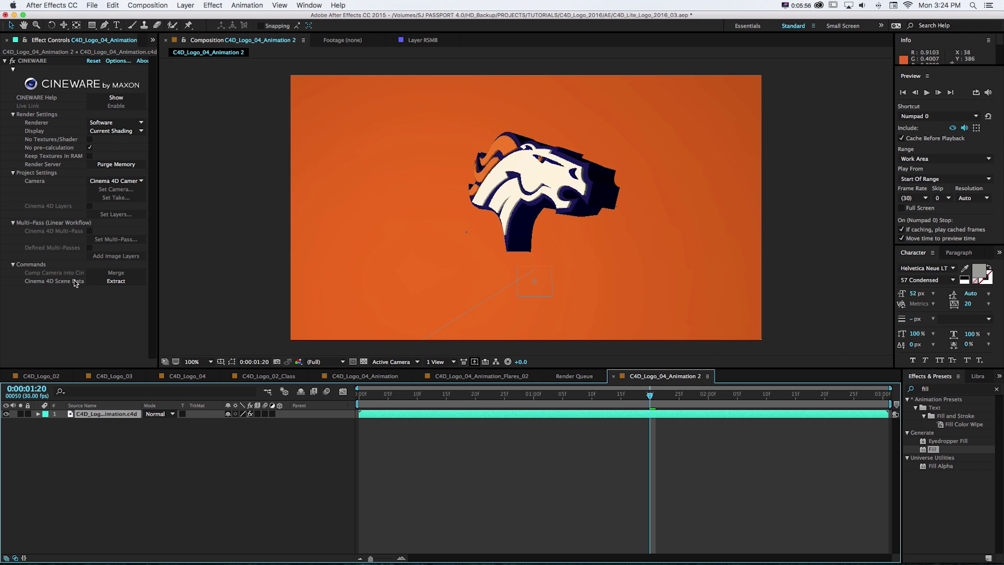
pyautogui.moveTo(158, 209); pyautogui.dragTo(199, 209)
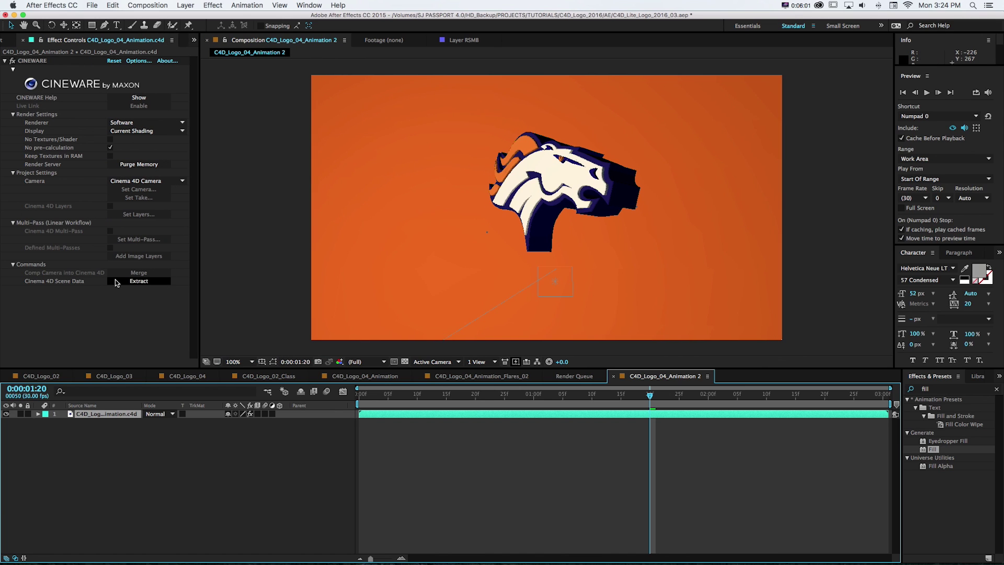
pyautogui.click(137, 282)
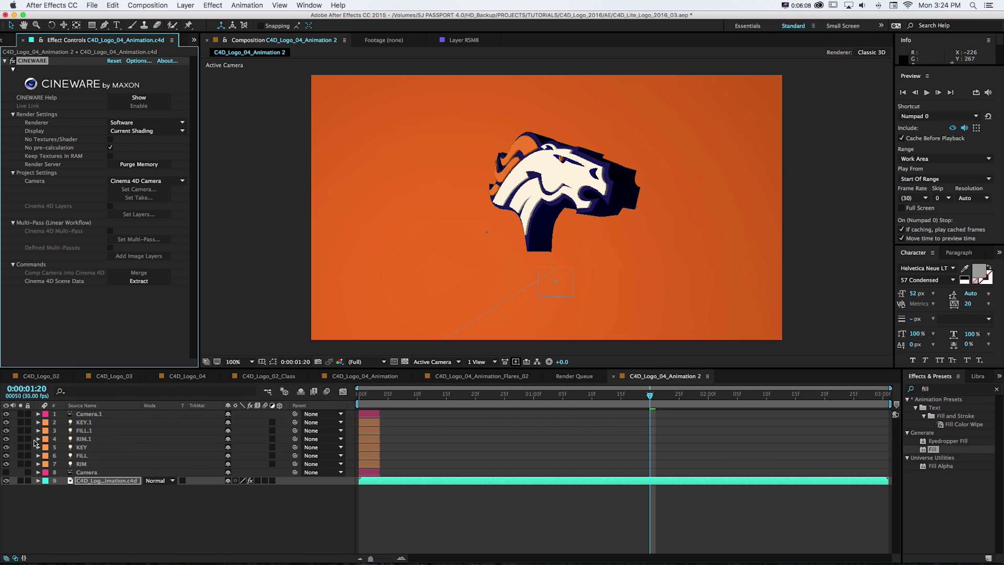
pyautogui.press('super+z')
# Return to the scene in Cinema 4D and raise Back Flare to Y 69.022 cm
pyautogui.press('super+e')
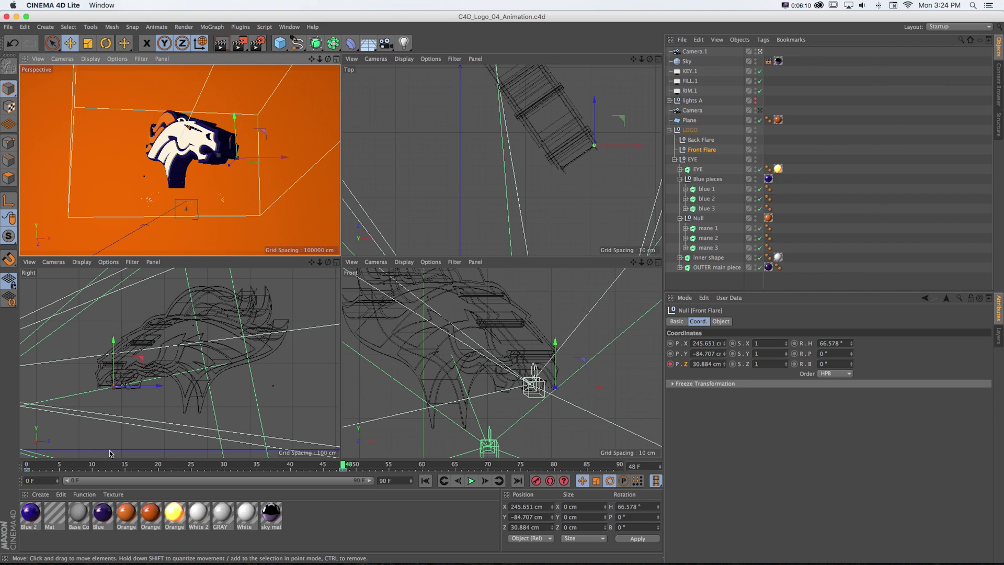
pyautogui.click(693, 140)
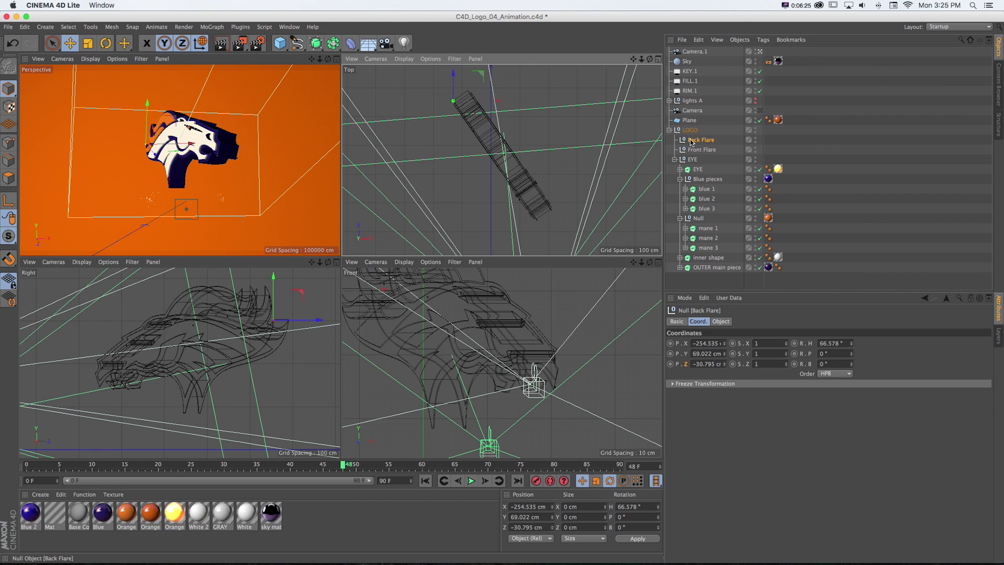
# Add an External Compositing tag to Front Flare and copy it onto Back Flare
pyautogui.click(704, 150)
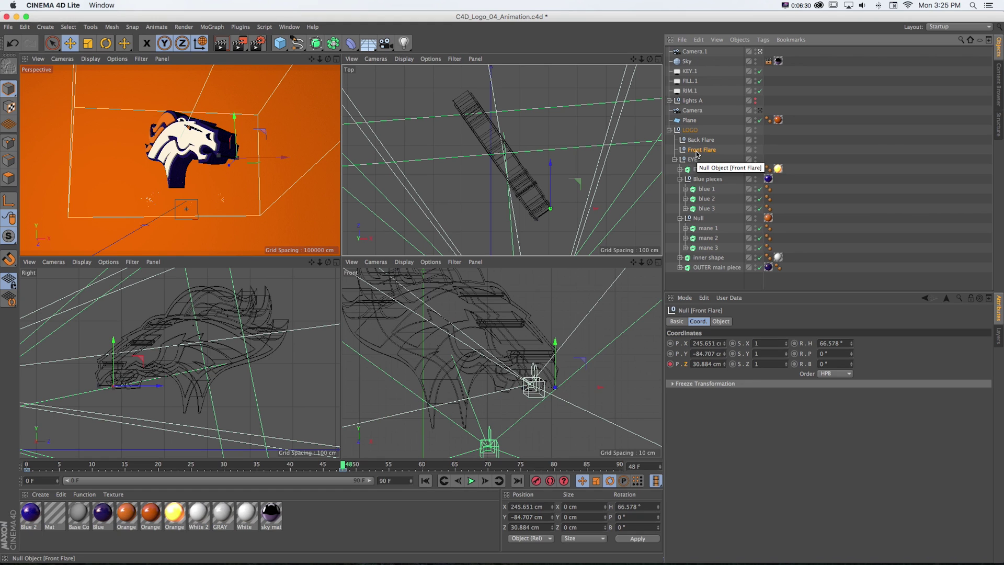
pyautogui.rightClick(696, 154)
pyautogui.moveTo(707, 155)
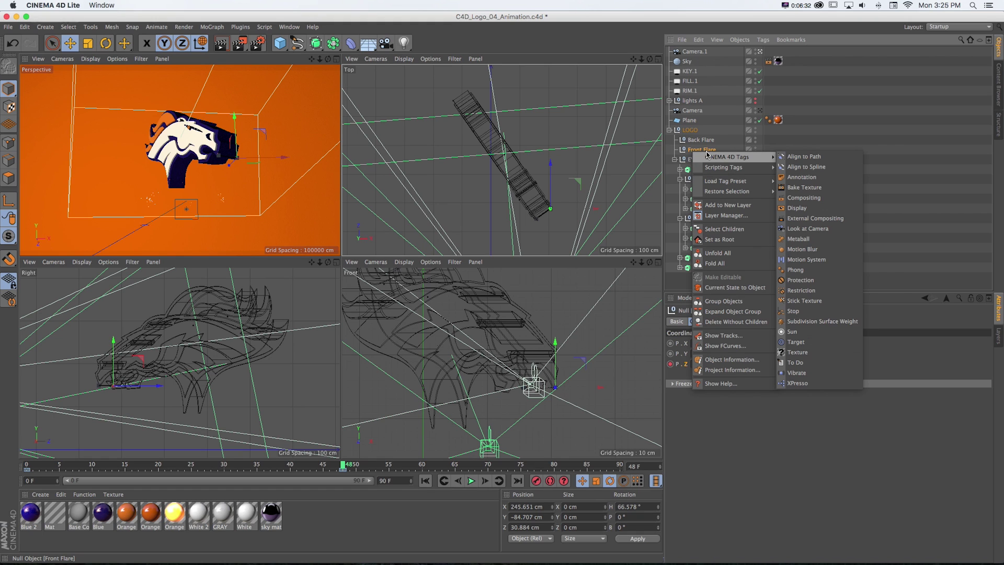
pyautogui.click(817, 219)
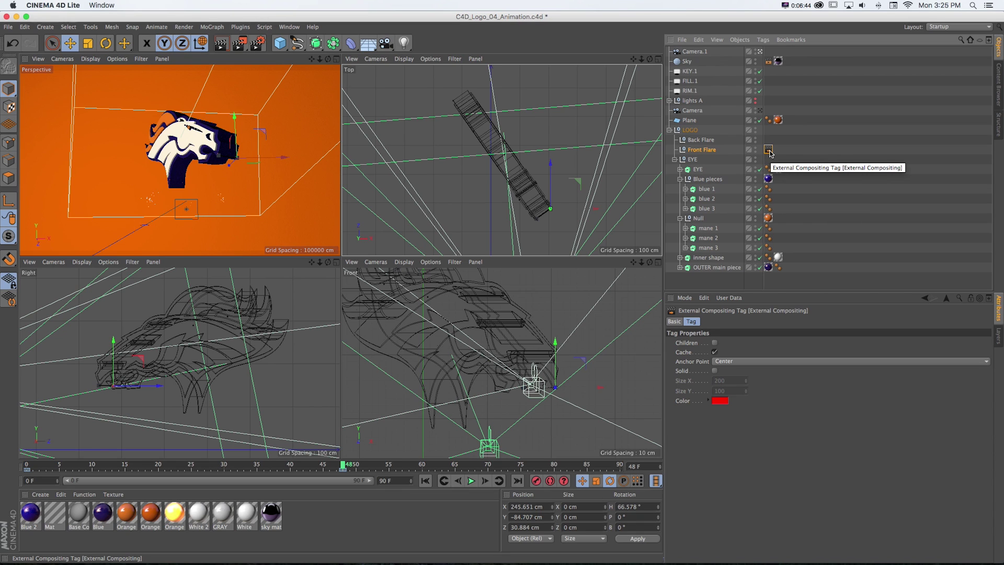
pyautogui.moveTo(770, 153); pyautogui.dragTo(709, 141)
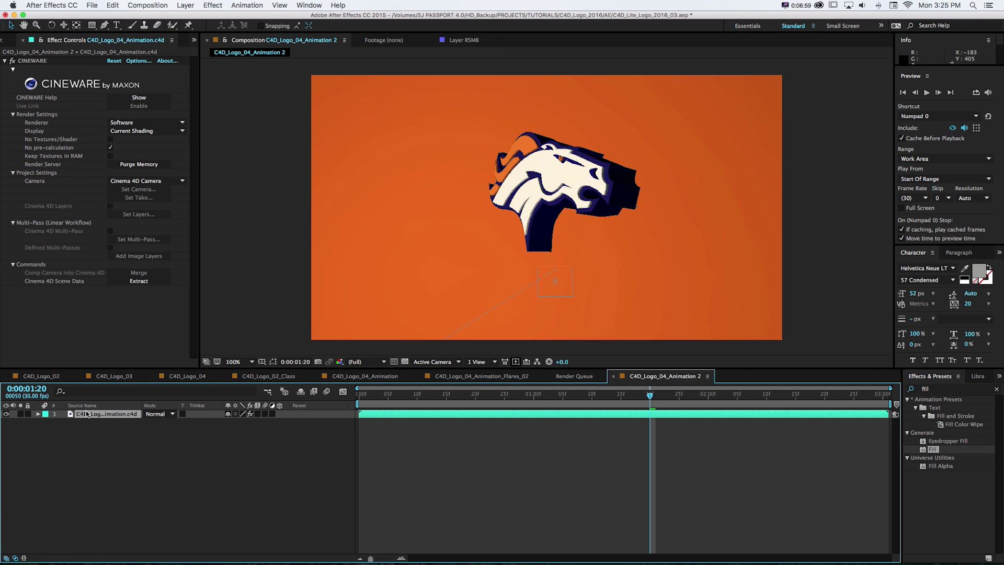
# Switch to After Effects and extract the Cinema 4D scene data from the logo layer at time 0:00:00:00
pyautogui.click(139, 281)
pyautogui.press('Home')
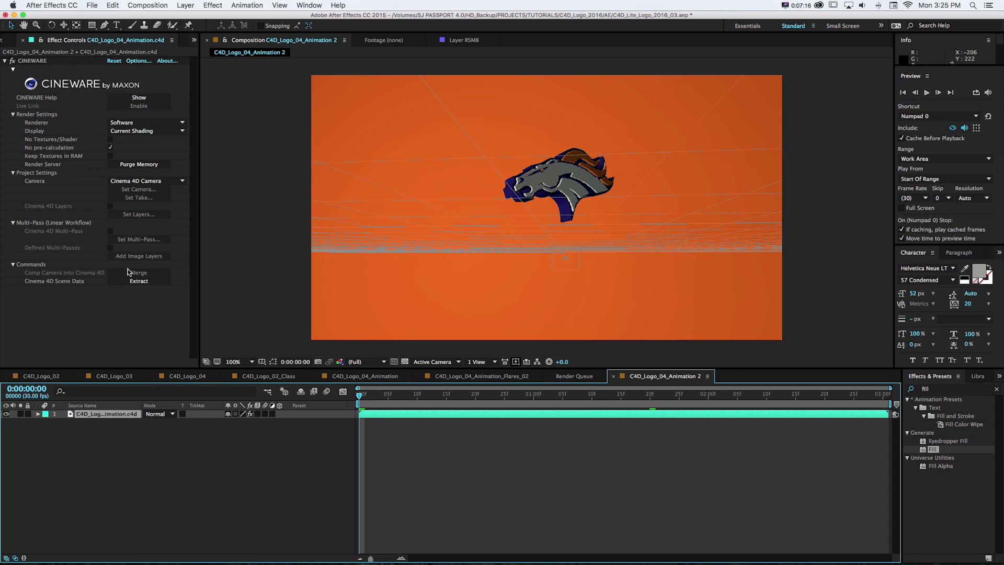
pyautogui.click(135, 282)
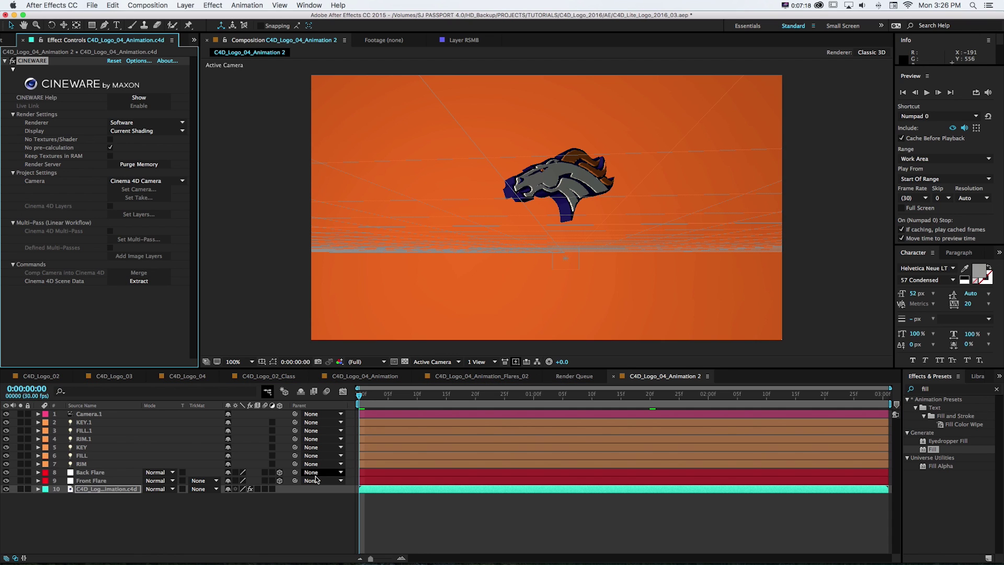
# Delete the six extracted KEY, FILL and RIM light layers from the composition
pyautogui.click(90, 415)
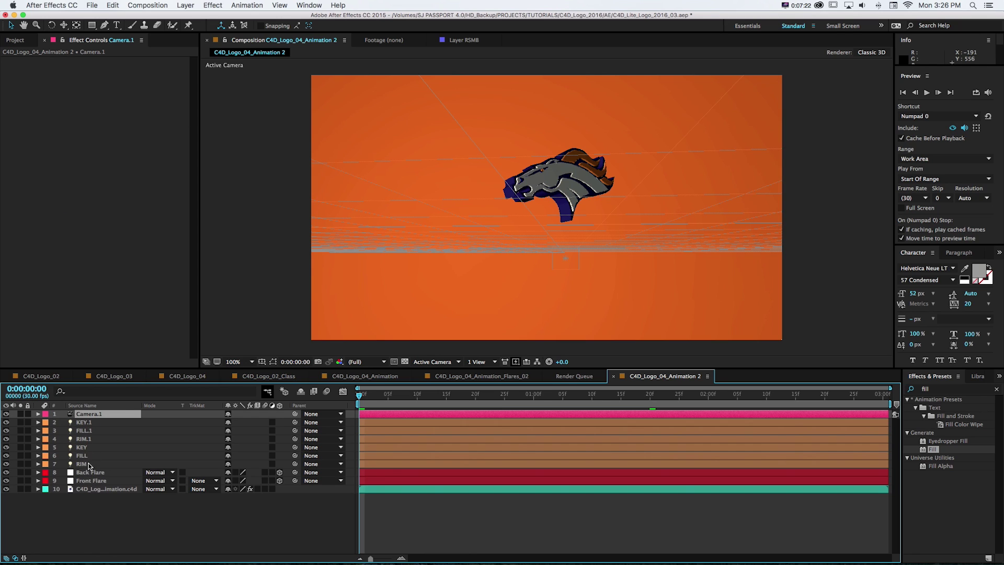
pyautogui.moveTo(87, 425); pyautogui.dragTo(87, 434)
pyautogui.click(82, 422)
pyautogui.keyDown('shift'); pyautogui.click(87, 464); pyautogui.keyUp('shift')
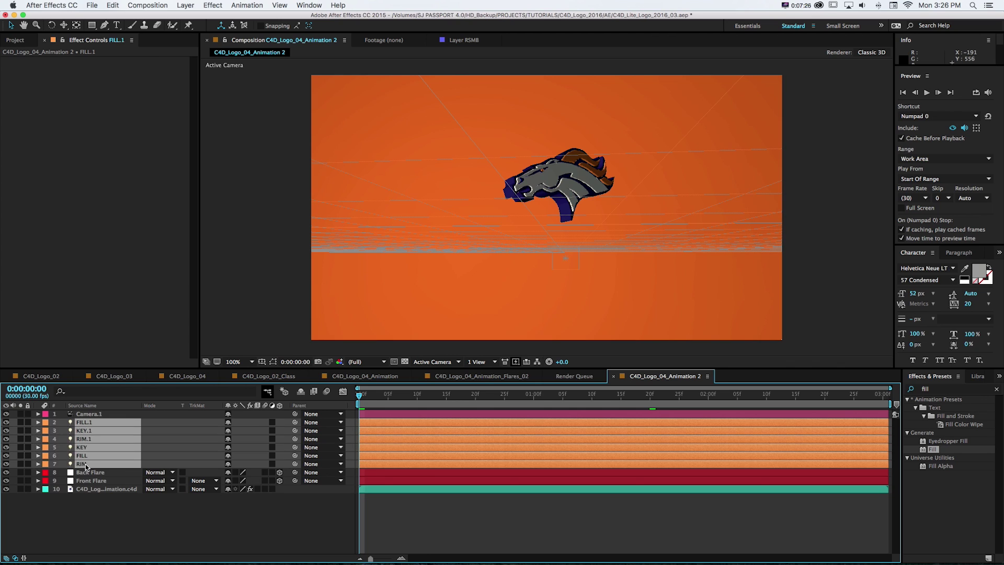
pyautogui.press('Delete')
# Show the keyframed properties of the camera and flare null layers and scrub to 0:00:01:06 to examine the extracted motion
pyautogui.click(100, 422)
pyautogui.keyDown('shift'); pyautogui.click(104, 432); pyautogui.keyUp('shift')
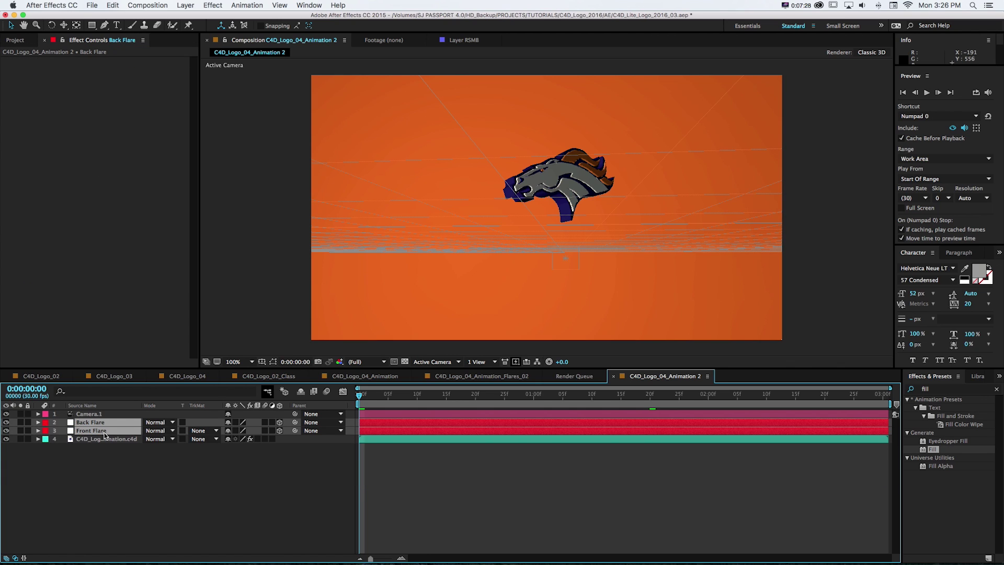
pyautogui.click(137, 478)
pyautogui.press('u')
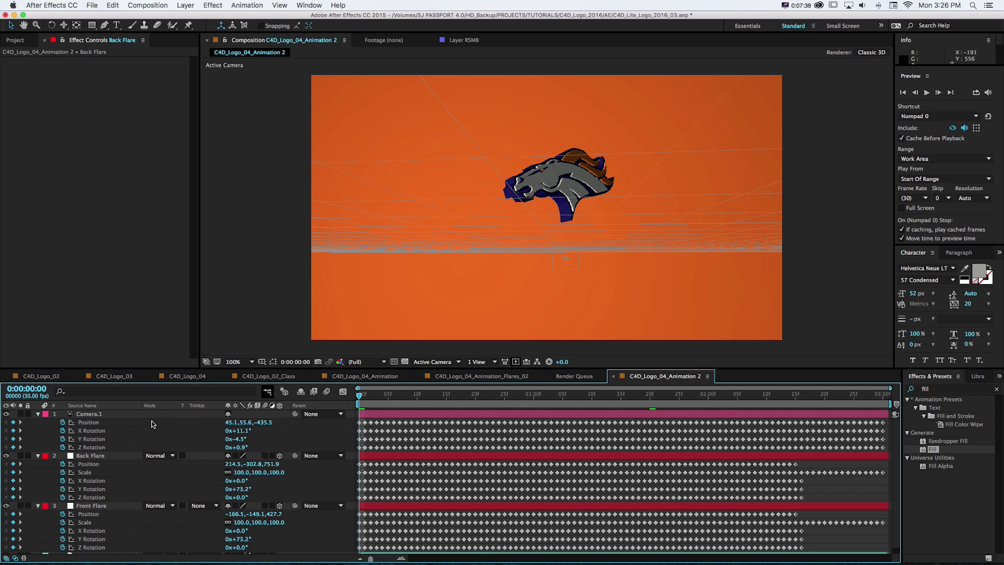
pyautogui.moveTo(362, 396); pyautogui.dragTo(570, 396)
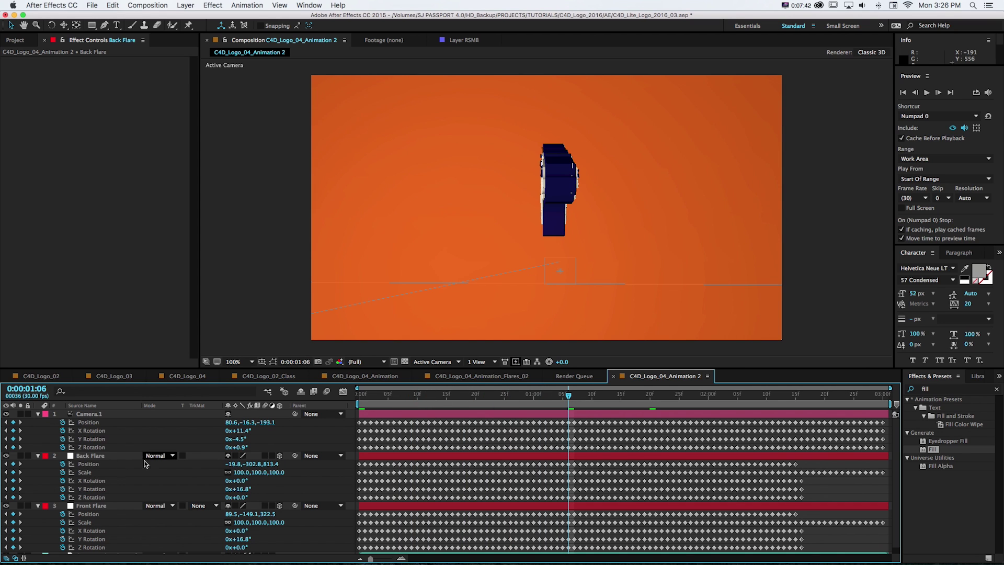
# Inspect the Back Flare and Front Flare nulls' motion at 0:00:01:15, and collapse the layers' keyframed properties
pyautogui.click(97, 458)
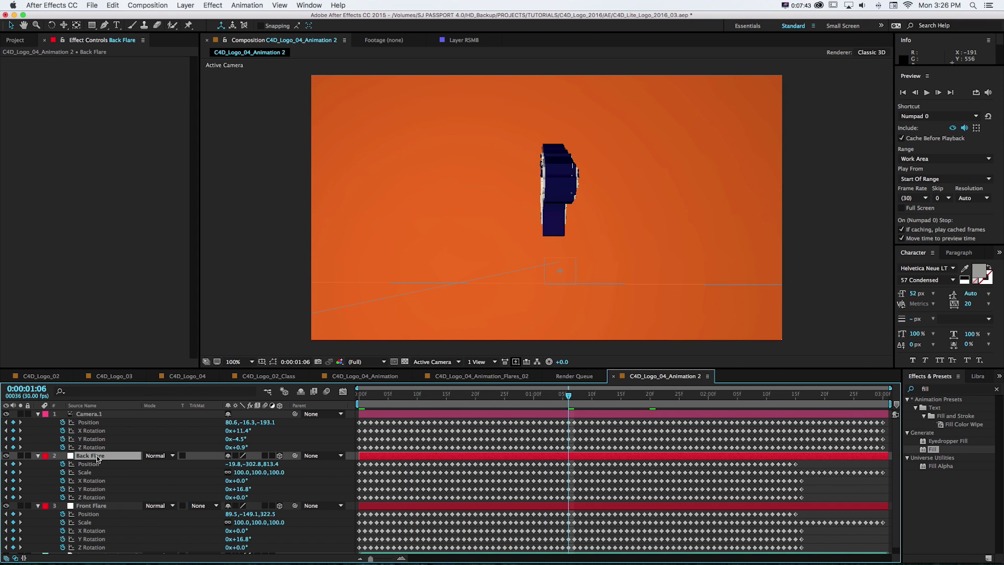
pyautogui.click(93, 507)
pyautogui.moveTo(569, 396); pyautogui.dragTo(621, 393)
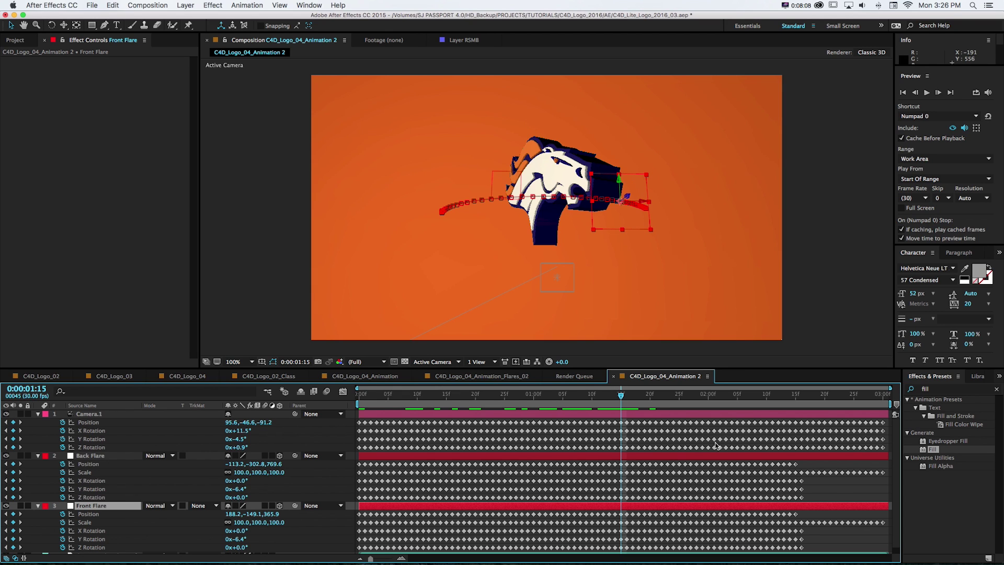
pyautogui.click(811, 465)
pyautogui.press('u')
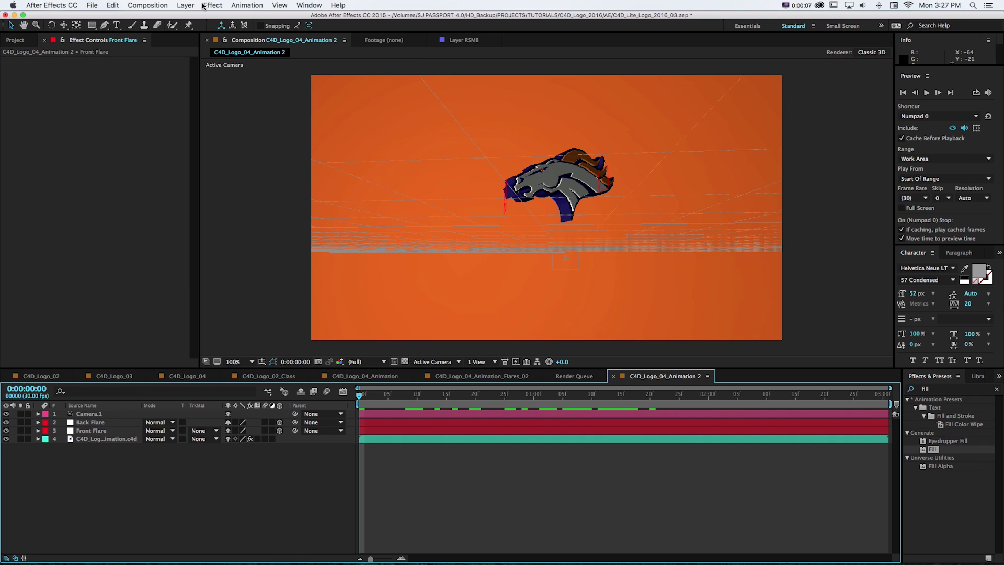
# Create a 960 × 540 px magenta solid layer named Flares above the other layers
pyautogui.click(185, 6)
pyautogui.moveTo(209, 17)
pyautogui.click(326, 29)
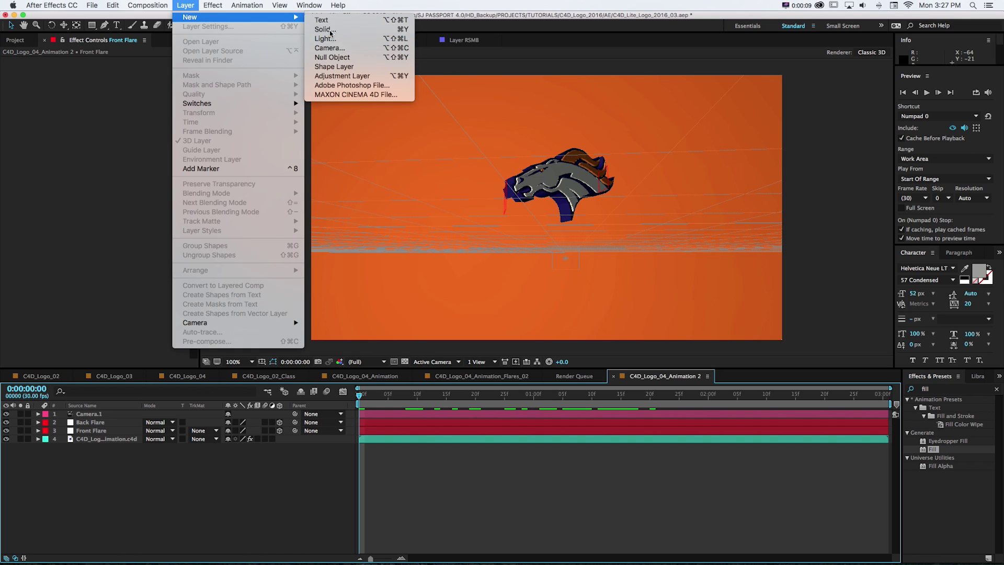
pyautogui.write('Flares')
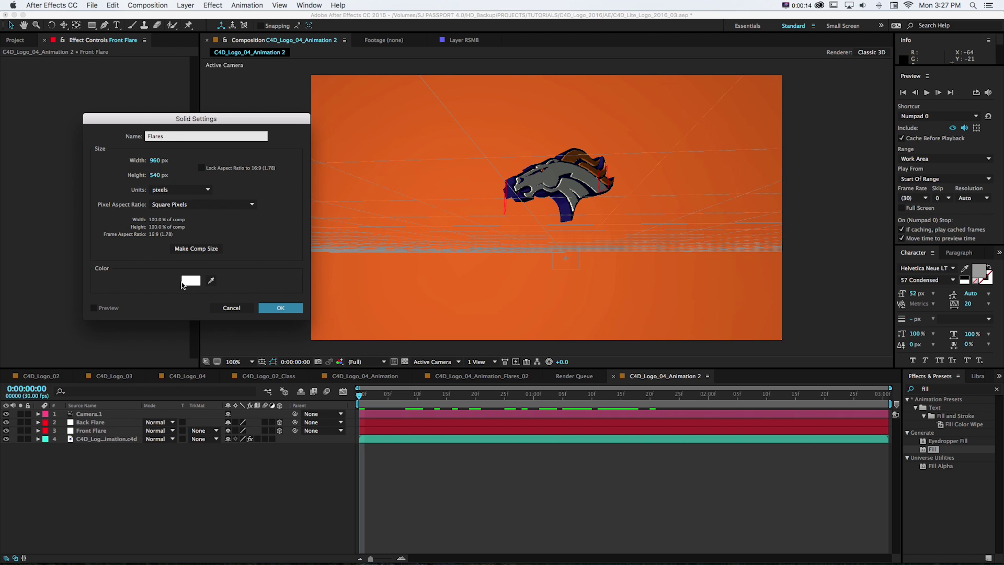
pyautogui.click(182, 285)
pyautogui.click(269, 123)
pyautogui.click(288, 137)
pyautogui.click(362, 124)
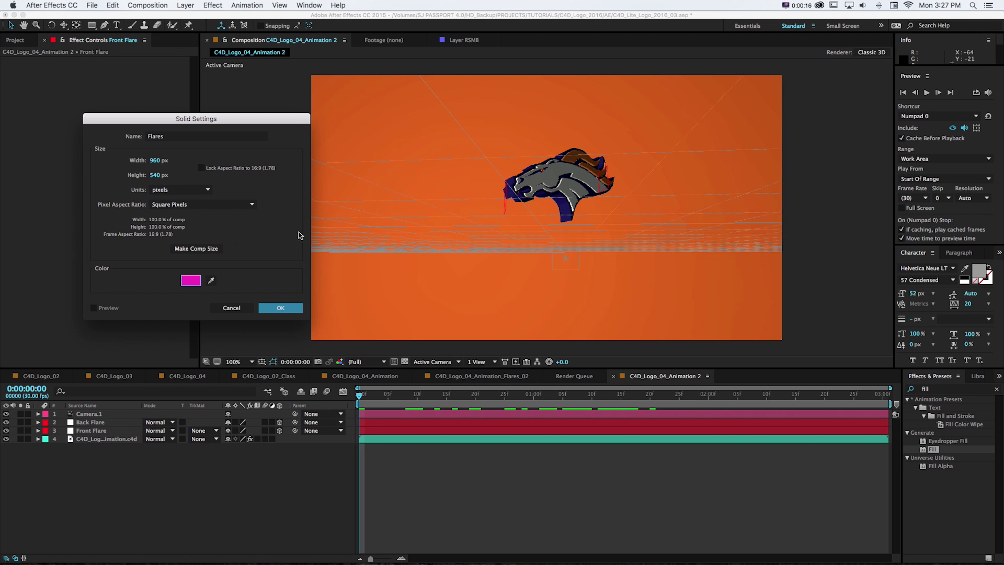
pyautogui.click(275, 307)
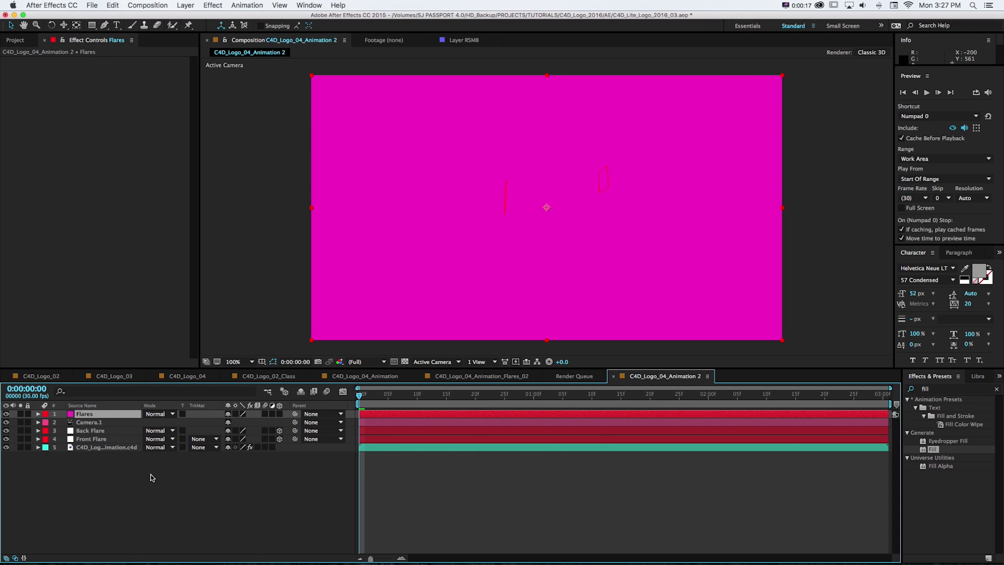
# Apply the Optical Flares effect to the Flares solid and set its render mode to On Transparent
pyautogui.click(947, 391)
pyautogui.write('optical flares')
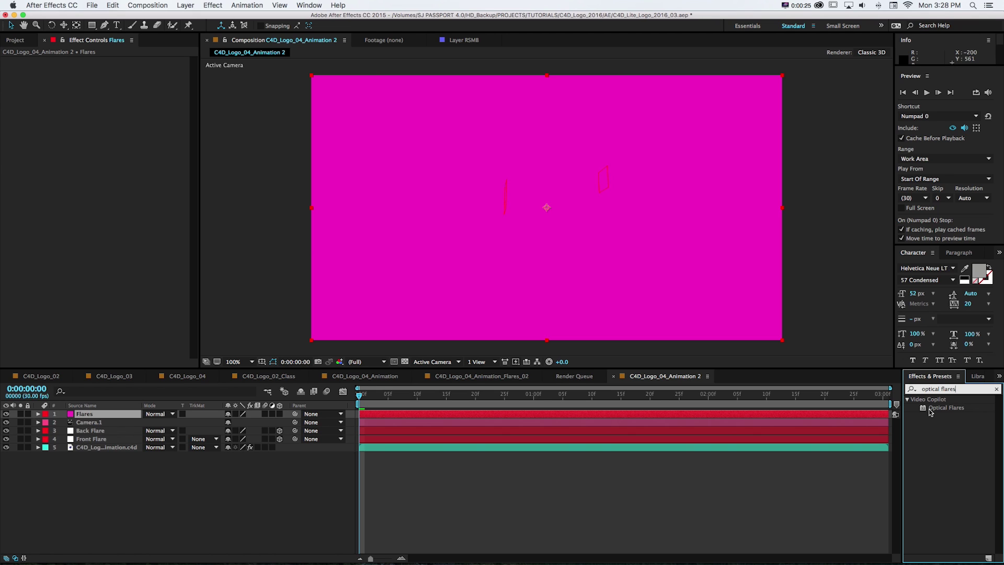
pyautogui.moveTo(930, 410); pyautogui.dragTo(604, 214)
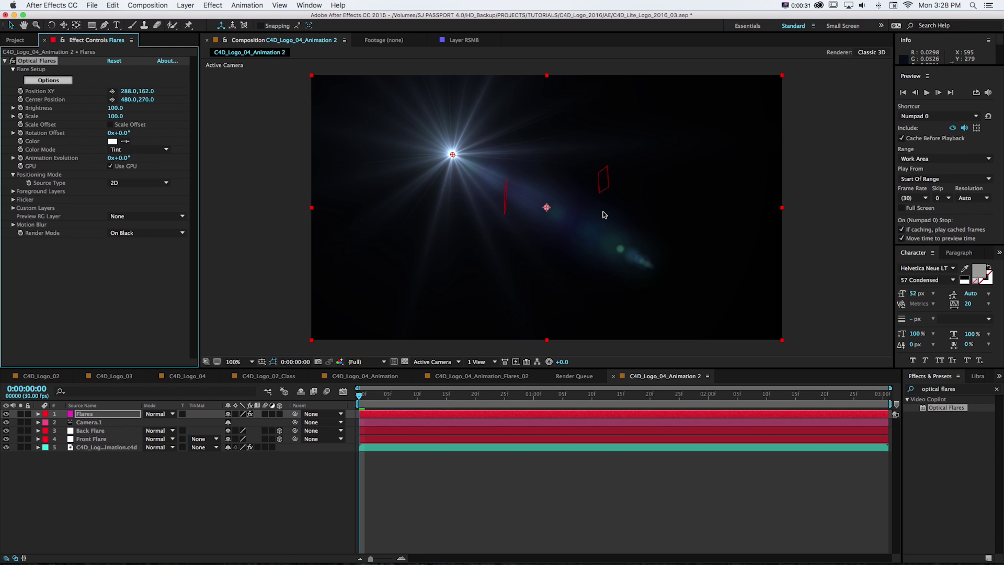
pyautogui.click(126, 236)
pyautogui.click(128, 255)
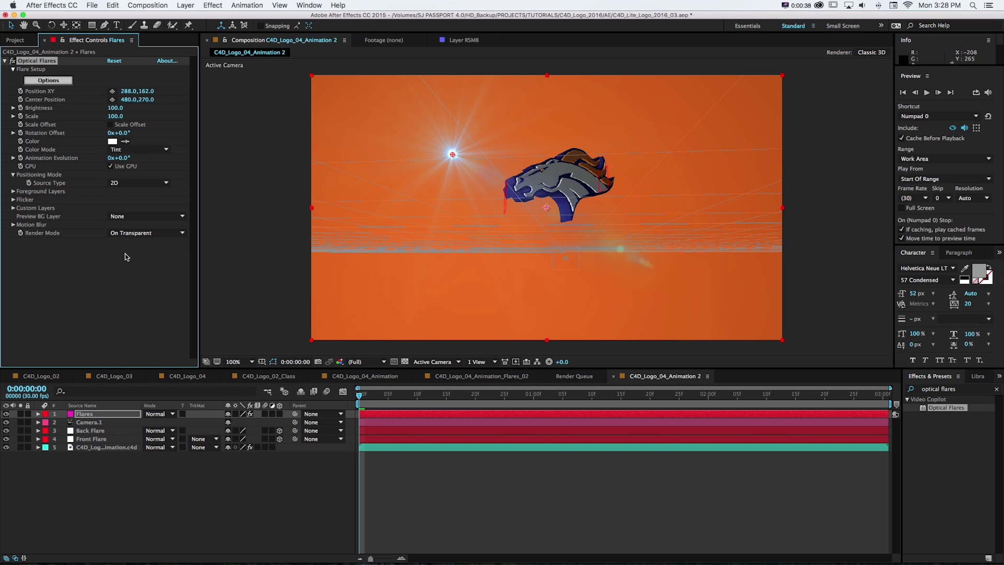
# Load the Cool Flare preset from the Motion Graphics lens flares into the Optical Flares effect
pyautogui.click(53, 80)
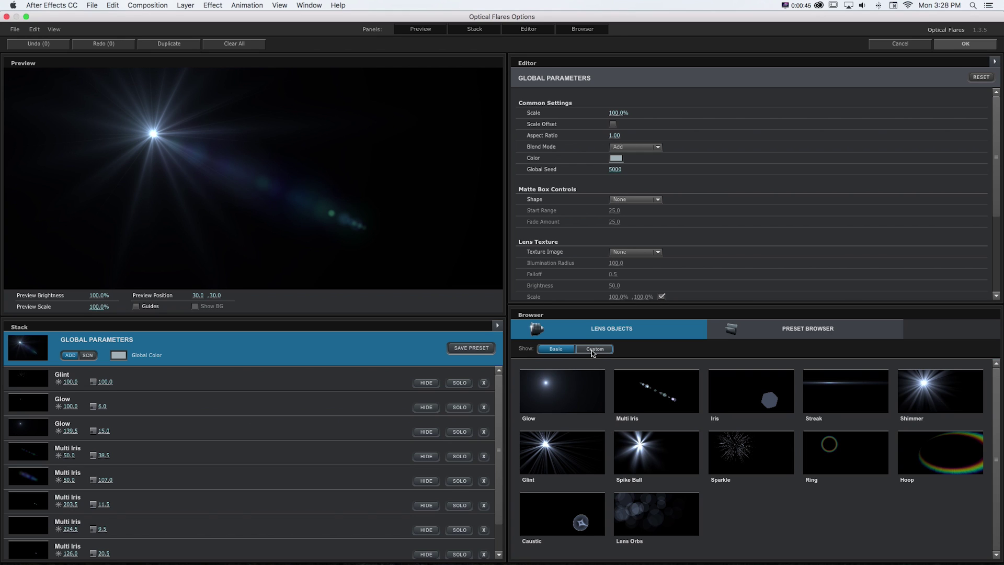
pyautogui.click(763, 335)
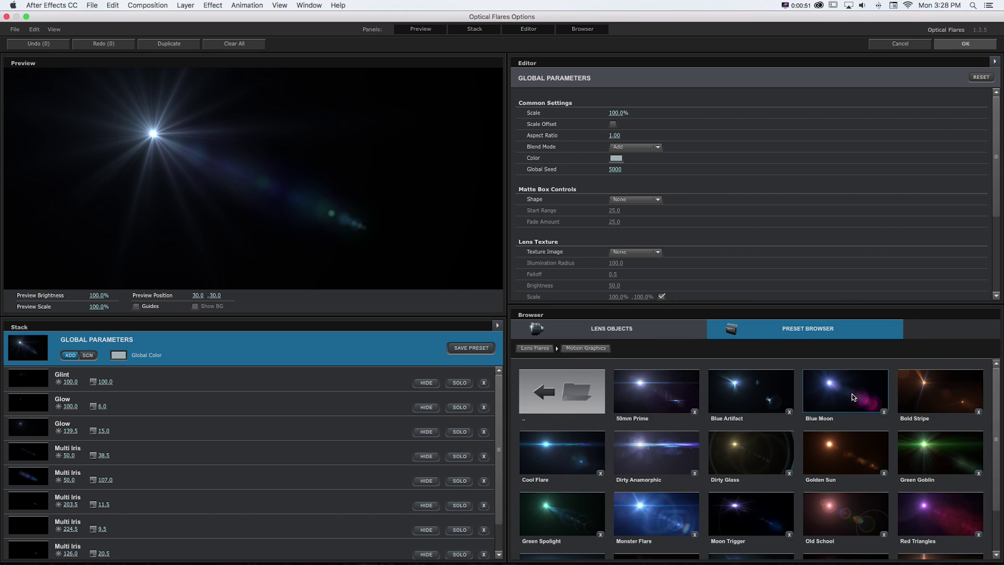
pyautogui.click(554, 448)
pyautogui.click(965, 44)
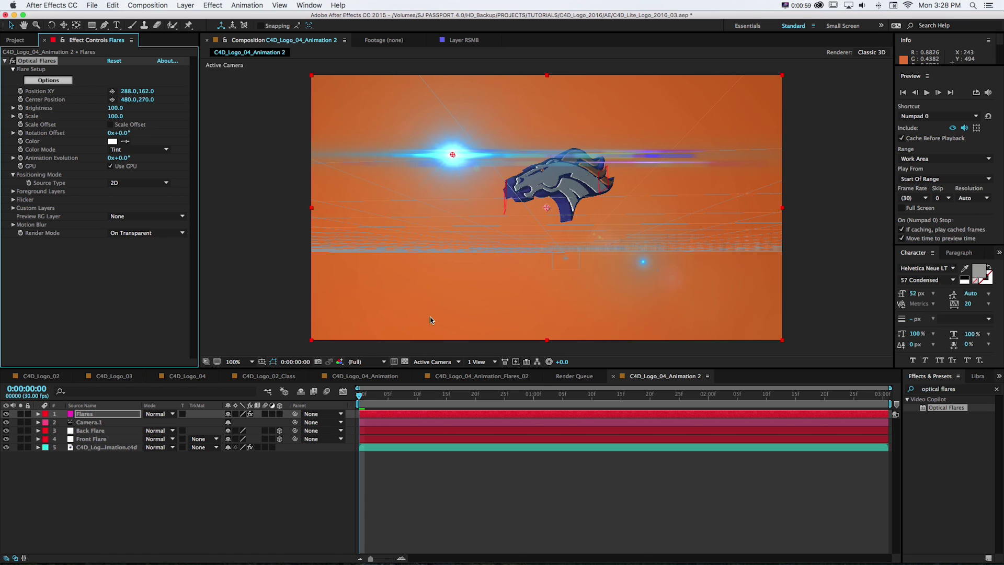
# Set the Optical Flares positioning source type to Track Lights and collapse the Flares layer's properties
pyautogui.moveTo(404, 397); pyautogui.dragTo(313, 395)
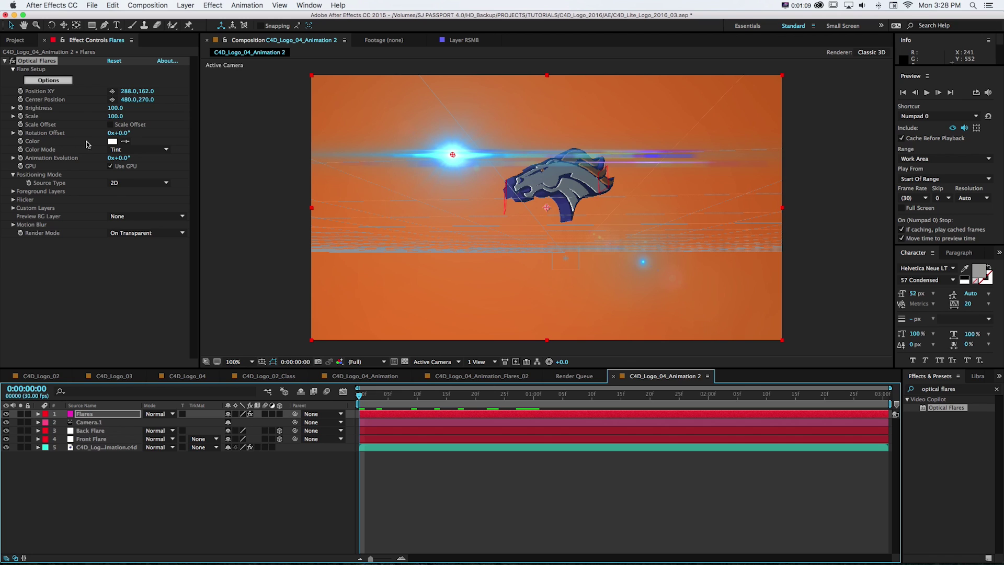
pyautogui.click(123, 183)
pyautogui.click(130, 212)
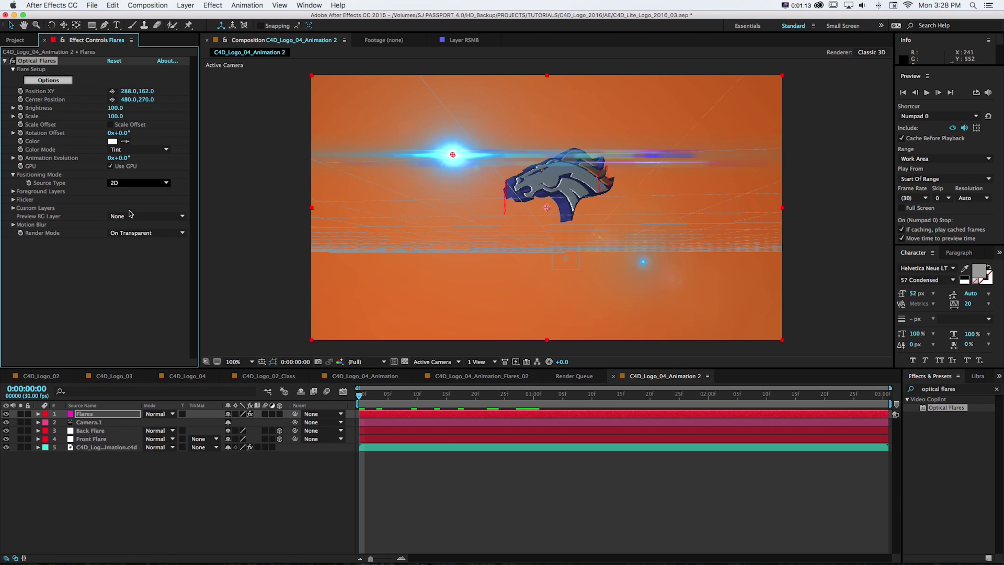
pyautogui.click(37, 413)
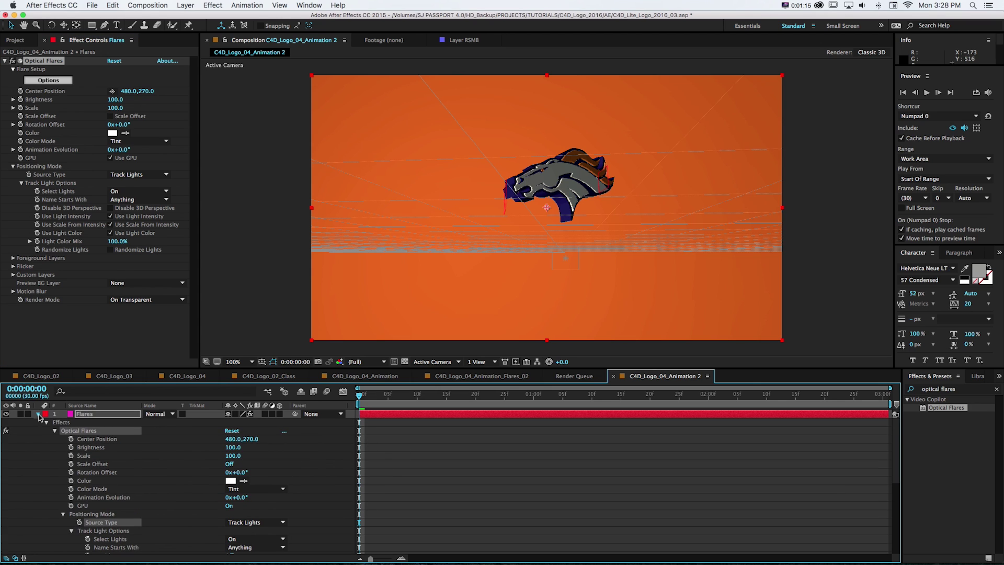
# Add a point light named Light 1 with 100% intensity to the composition
pyautogui.click(186, 6)
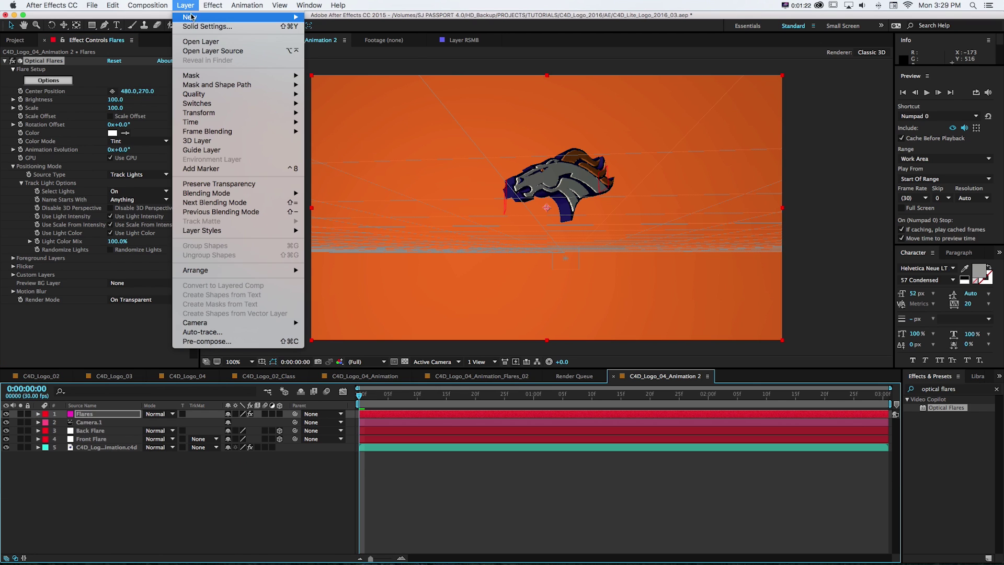
pyautogui.moveTo(201, 17)
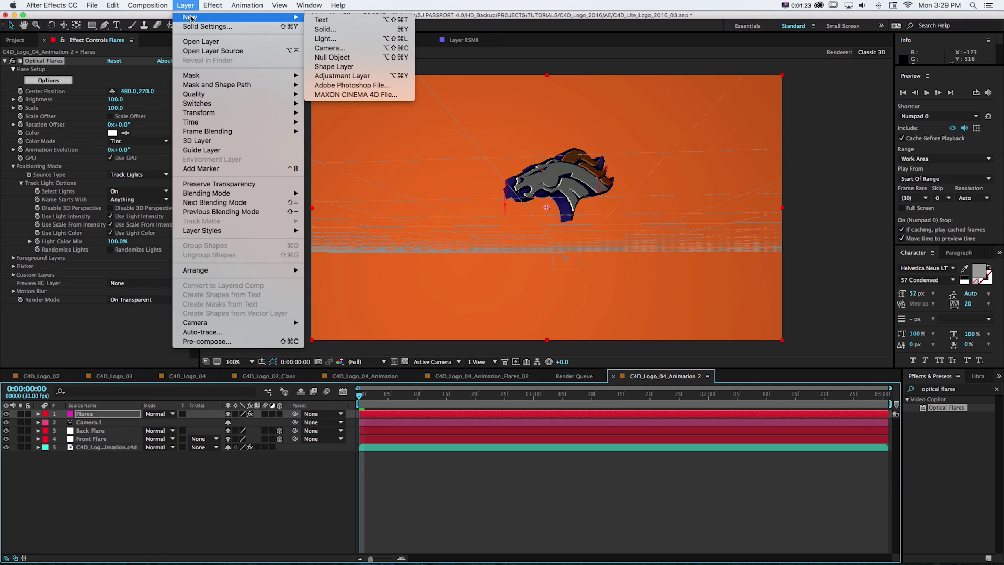
pyautogui.click(325, 39)
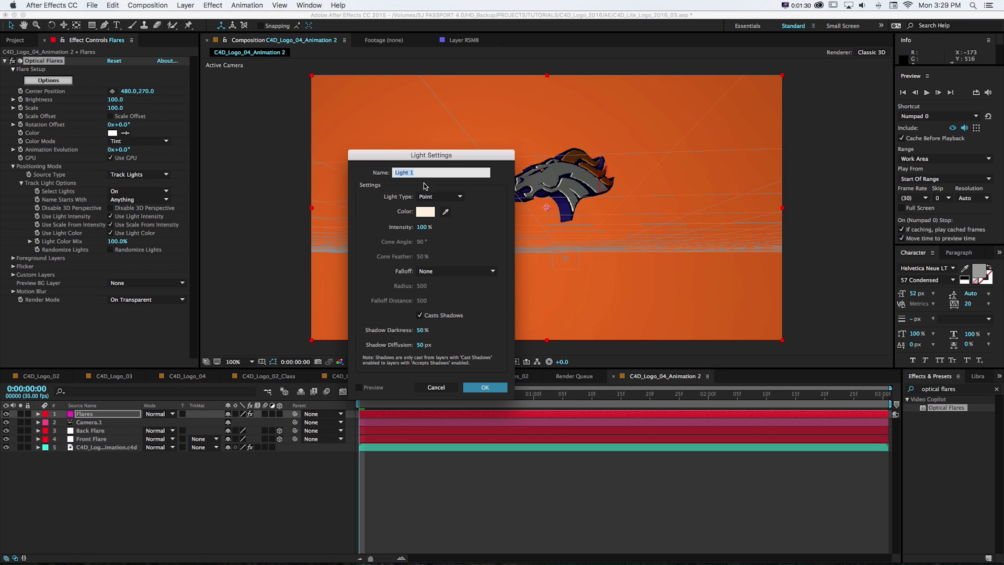
pyautogui.click(481, 390)
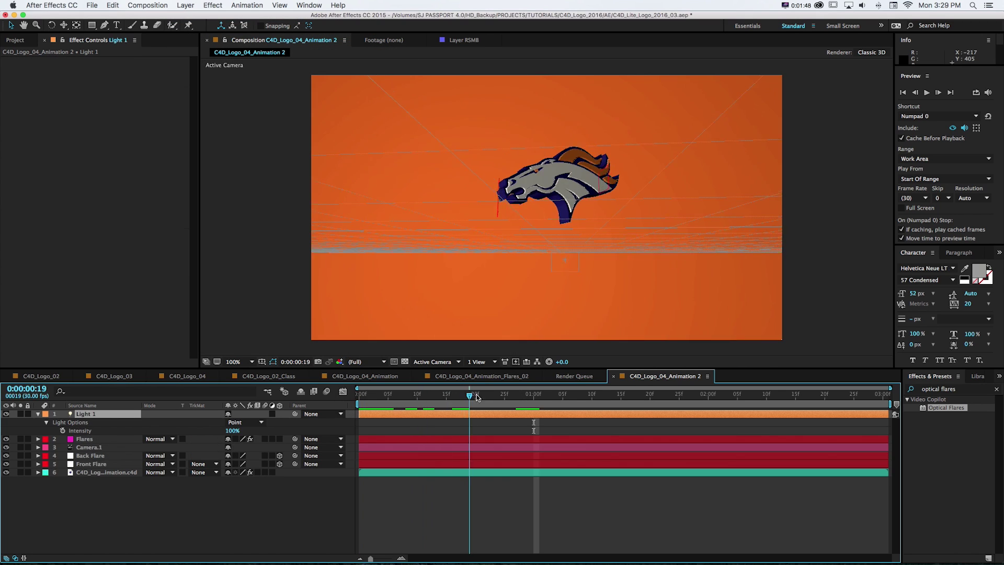
# Locate the new light far outside the composition frame, and return to the logo at 100% magnification
pyautogui.press('space')
pyautogui.press(',')
pyautogui.press(',')
pyautogui.press(',')
pyautogui.press(',')
pyautogui.press(',')
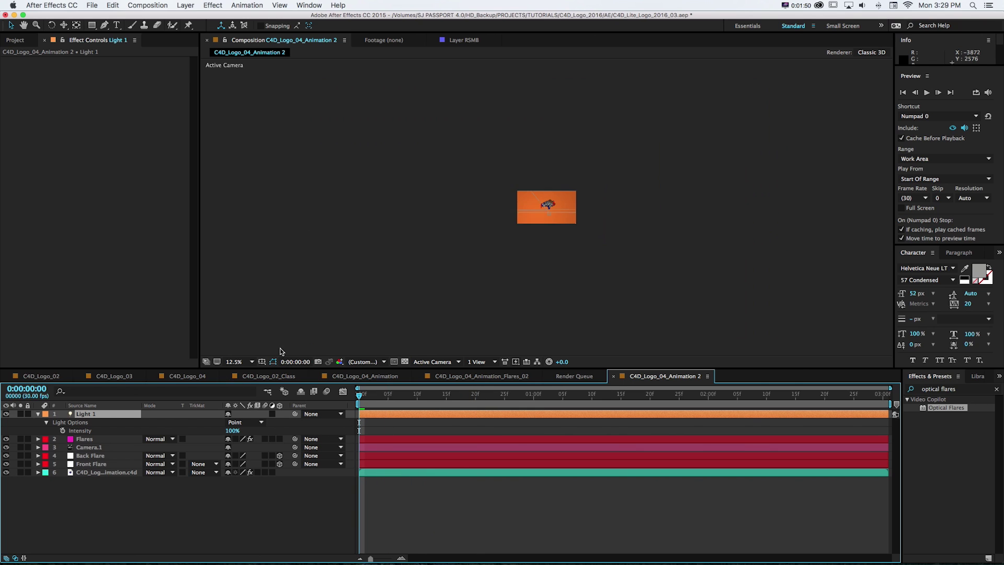
pyautogui.moveTo(709, 309); pyautogui.dragTo(628, 295)
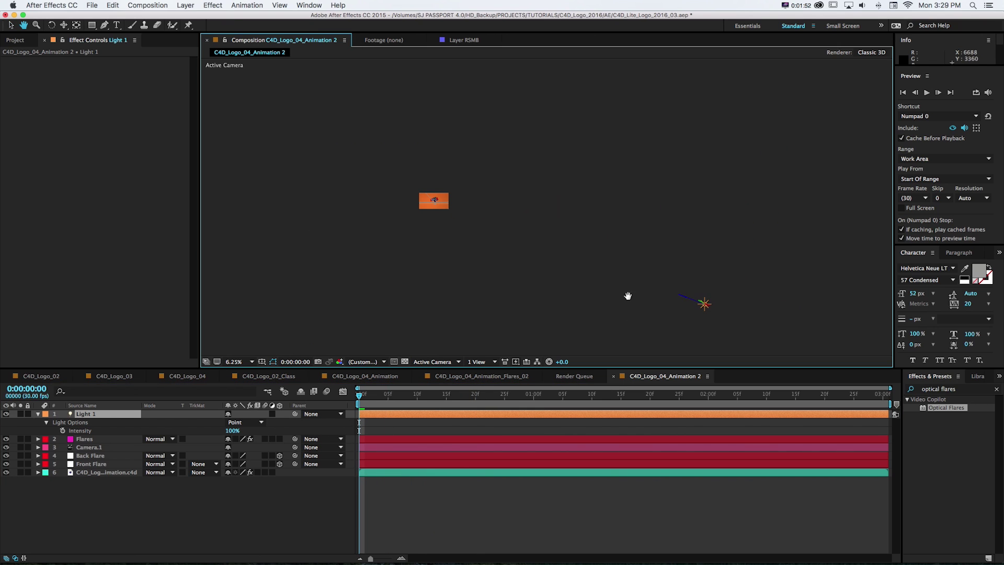
pyautogui.moveTo(414, 181); pyautogui.dragTo(459, 223)
pyautogui.press('.')
pyautogui.press('.')
pyautogui.press('.')
pyautogui.press('.')
pyautogui.press('.')
pyautogui.press('.')
pyautogui.press('.')
pyautogui.press('.')
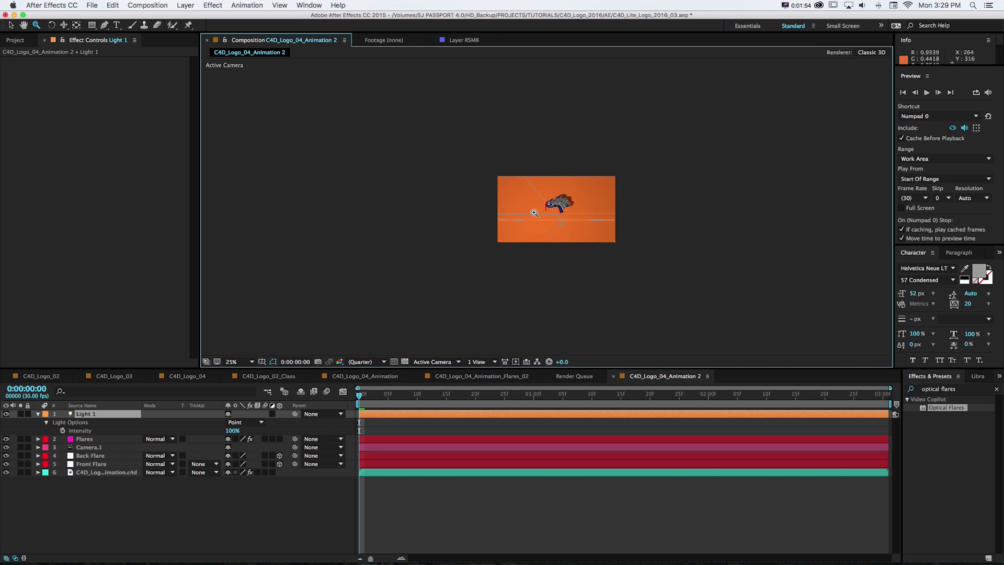
pyautogui.press('v')
# Parent Light 1 to Front Flare, moving it to the null's location, and set its intensity to 70%
pyautogui.click(104, 417)
pyautogui.moveTo(296, 414); pyautogui.dragTo(96, 466)
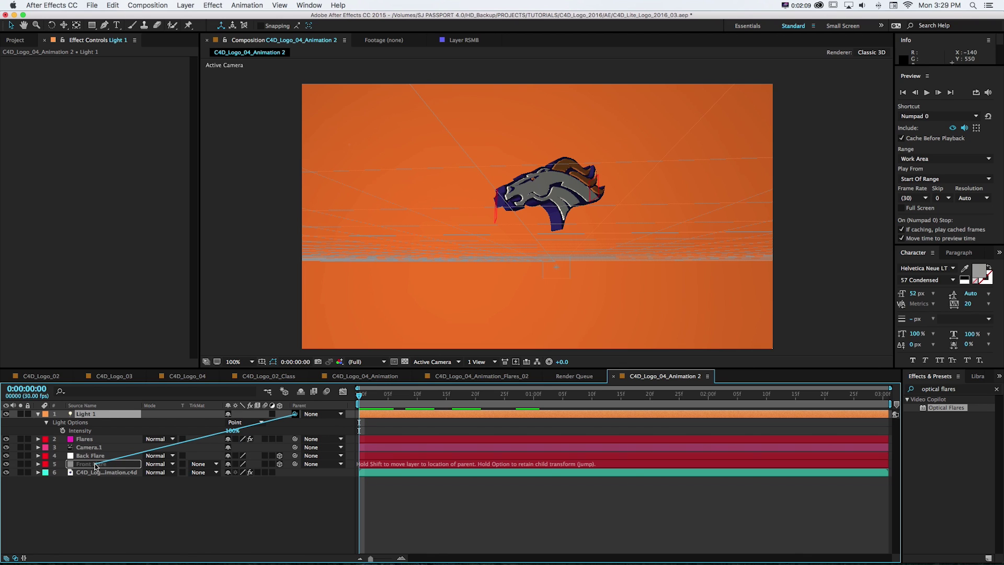
pyautogui.moveTo(96, 467); pyautogui.dragTo(96, 466)
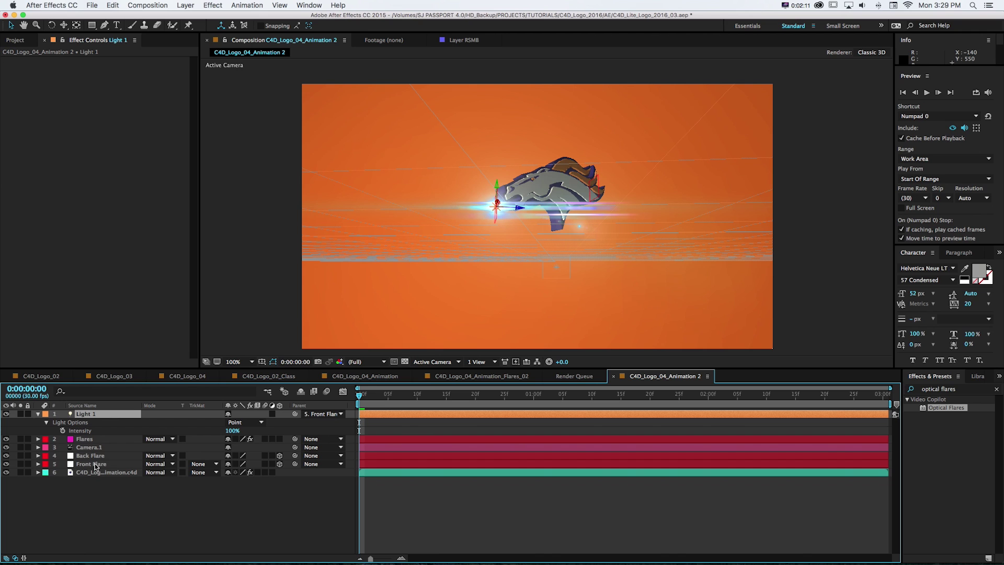
pyautogui.moveTo(366, 399); pyautogui.dragTo(634, 398)
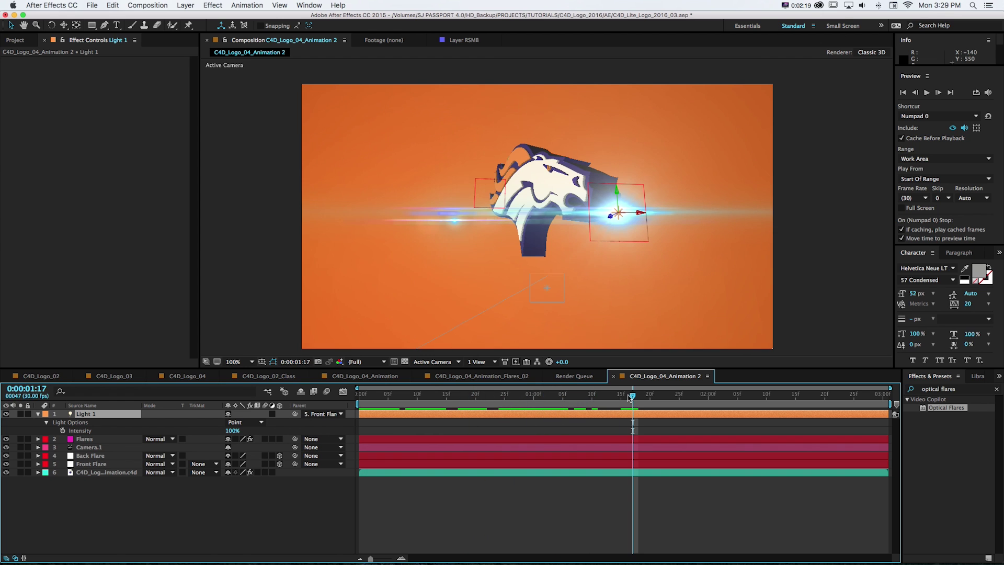
pyautogui.moveTo(233, 430); pyautogui.dragTo(216, 431)
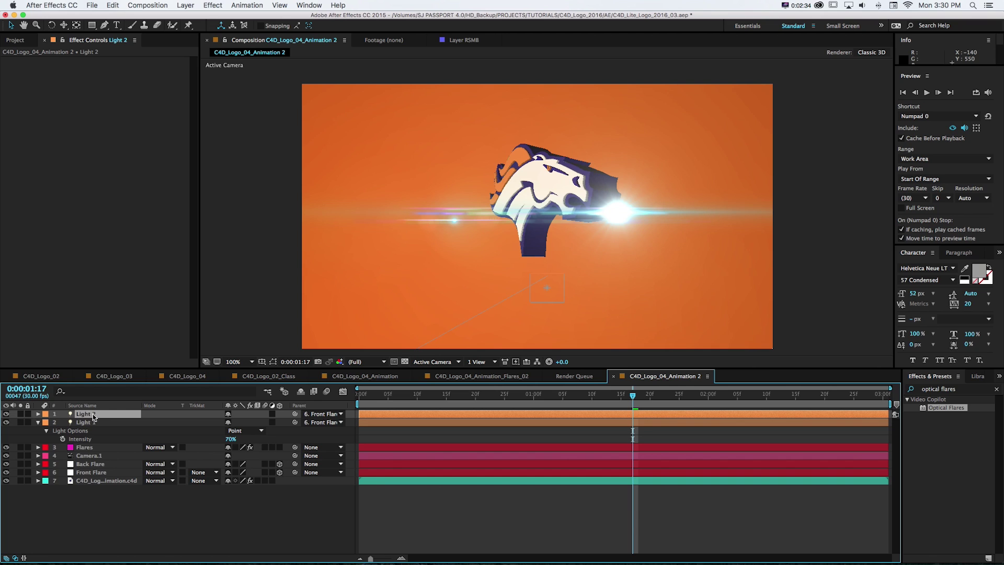
# Duplicate Light 1, parent the copy to Back Flare at that null's location, and check the flares at 0:00:01:13
pyautogui.press('super+d')
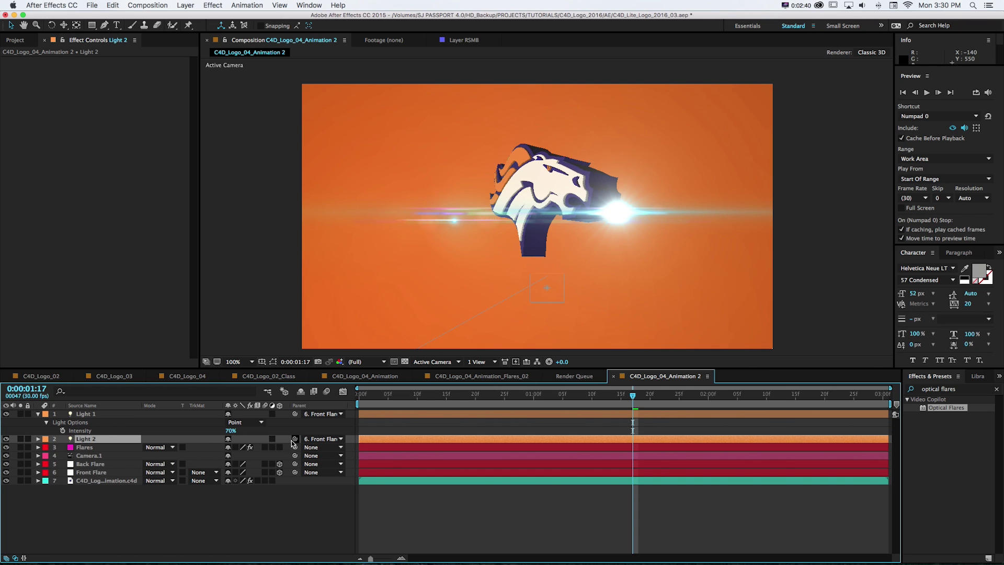
pyautogui.moveTo(295, 439); pyautogui.dragTo(80, 465)
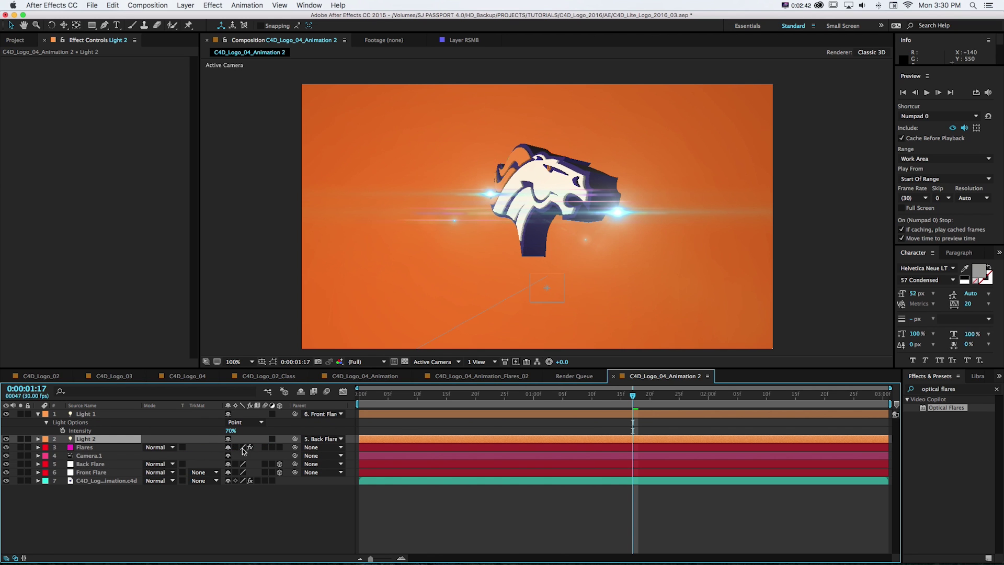
pyautogui.moveTo(564, 402); pyautogui.dragTo(610, 400)
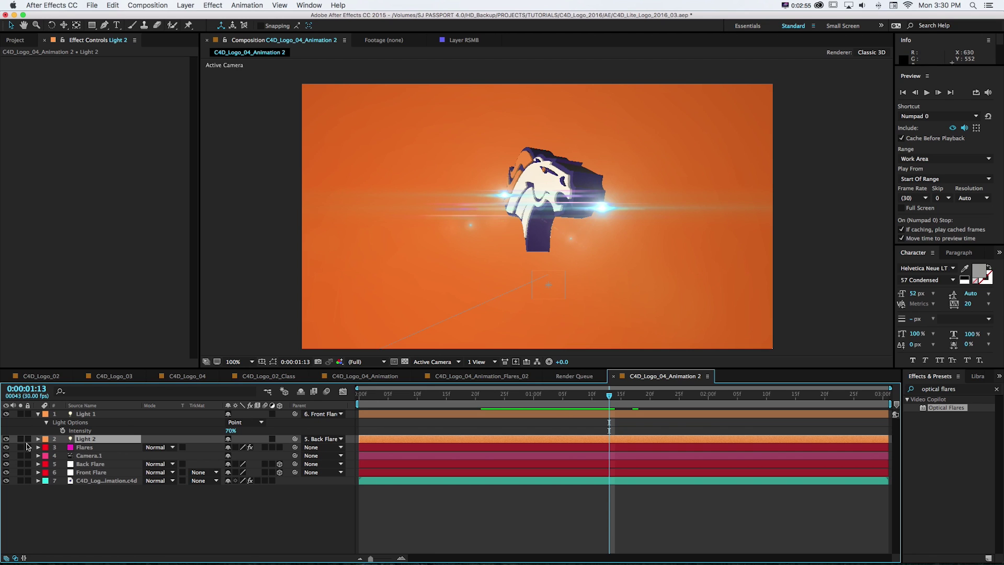
# Toggle the Flares layer's visibility off and on, and delete the duplicate light attached to Back Flare
pyautogui.click(7, 448)
pyautogui.click(7, 447)
pyautogui.press('Delete')
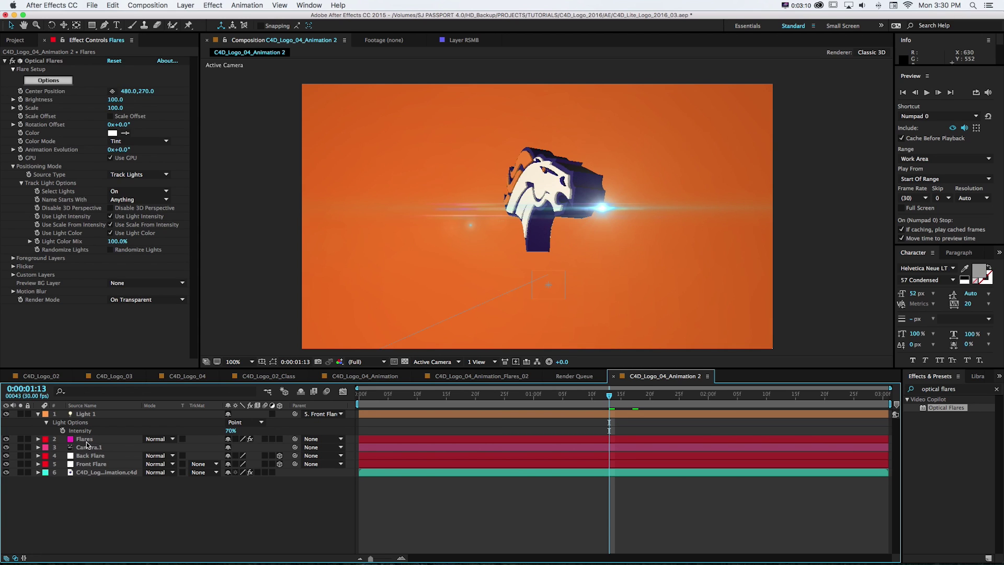
# Rename the Flares layer to Top Flares and duplicate it
pyautogui.click(87, 441)
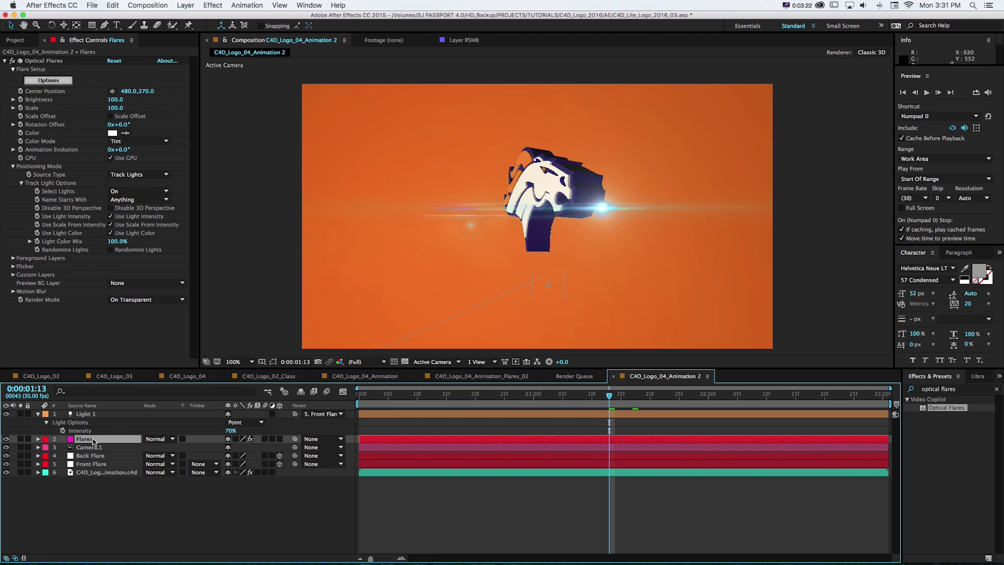
pyautogui.press('Return')
pyautogui.write('Top Flares')
pyautogui.press('Return')
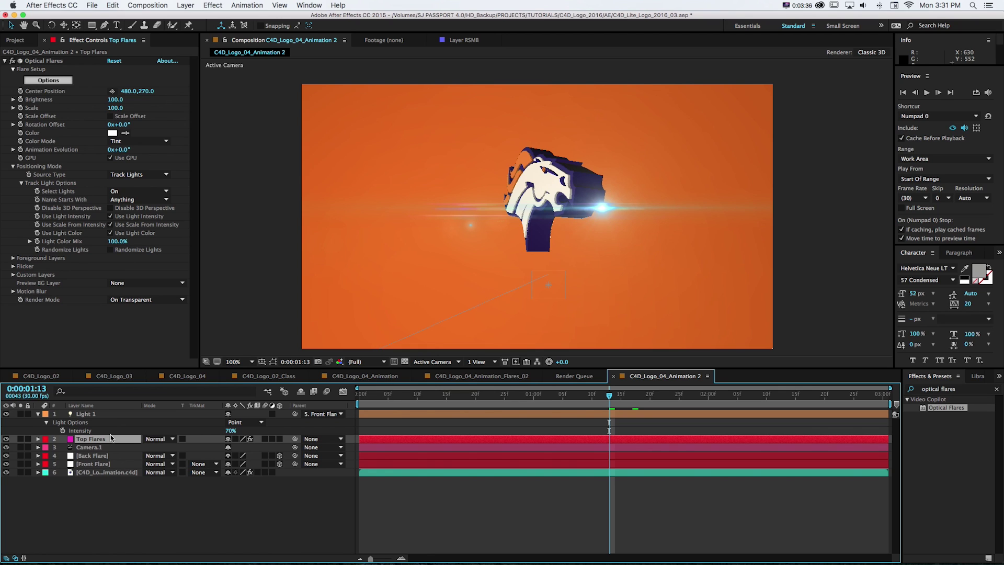
pyautogui.press('super+d')
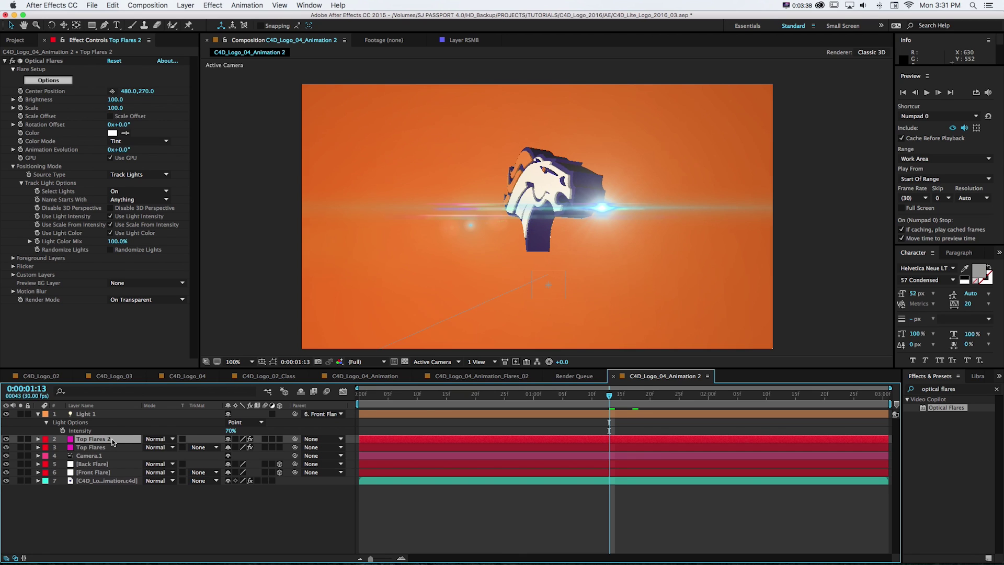
pyautogui.press('a')
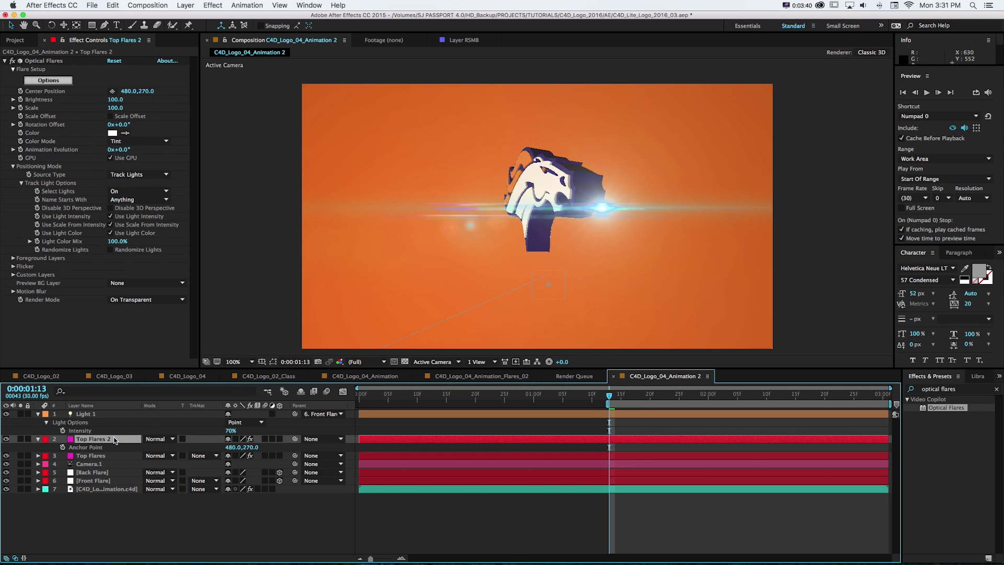
# Rename the duplicated flare layer to Back Flares and hide it
pyautogui.press('Return')
pyautogui.write('Back')
pyautogui.press('Return')
pyautogui.click(199, 456)
pyautogui.click(191, 439)
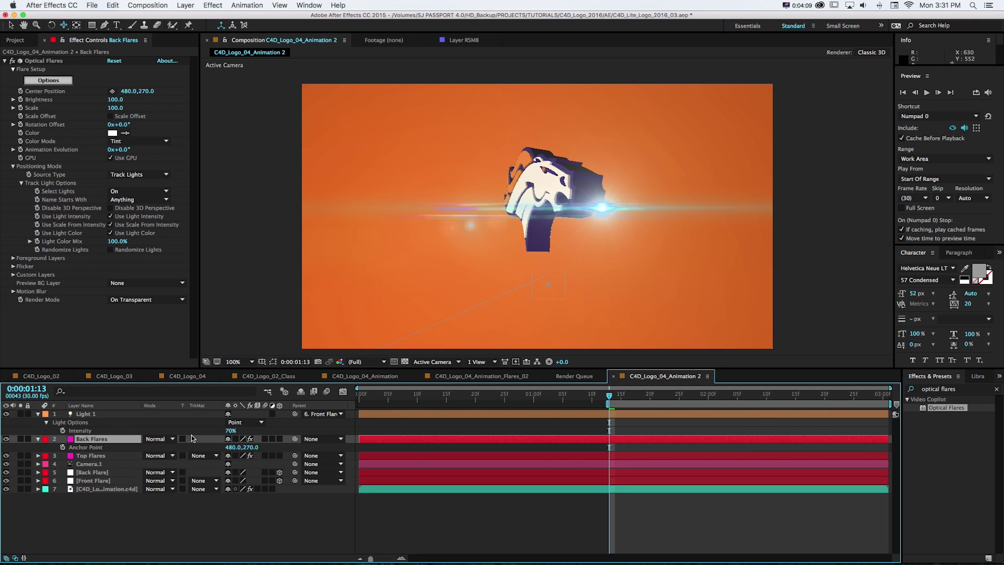
pyautogui.click(6, 439)
# Limit the Top Flares layer's Optical Flares tracking to lights whose names start with A
pyautogui.click(88, 457)
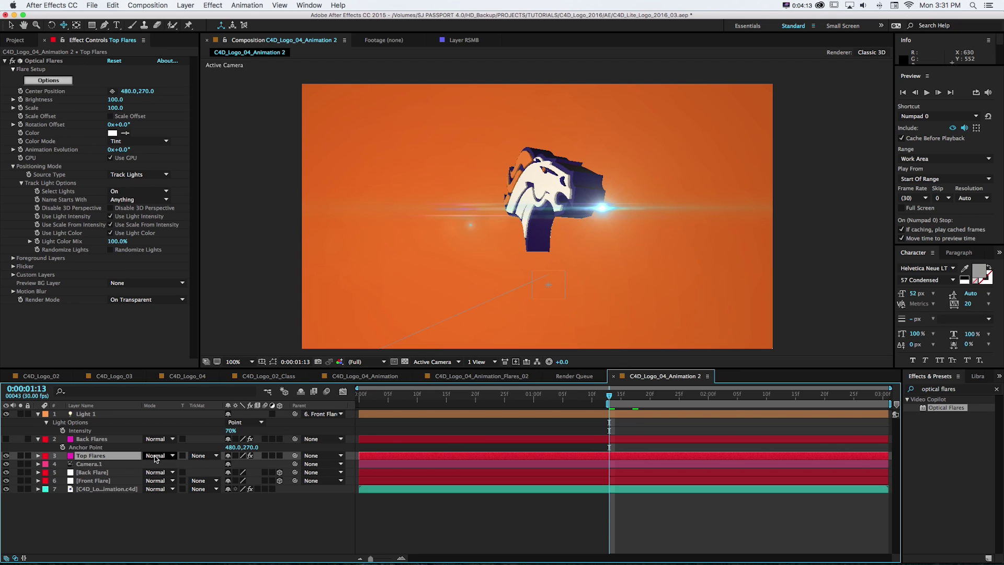
pyautogui.click(92, 415)
pyautogui.click(96, 457)
pyautogui.click(125, 200)
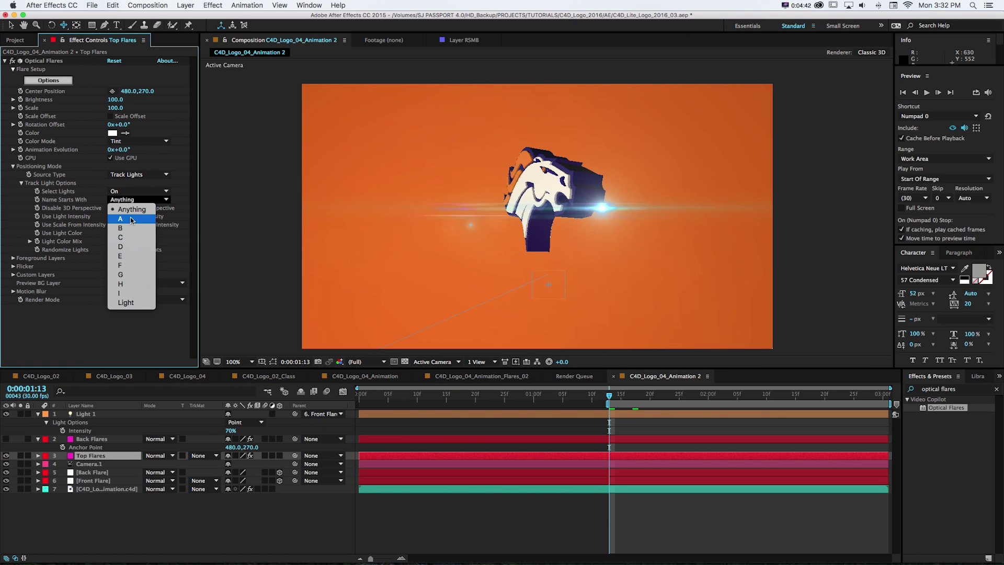
pyautogui.click(130, 219)
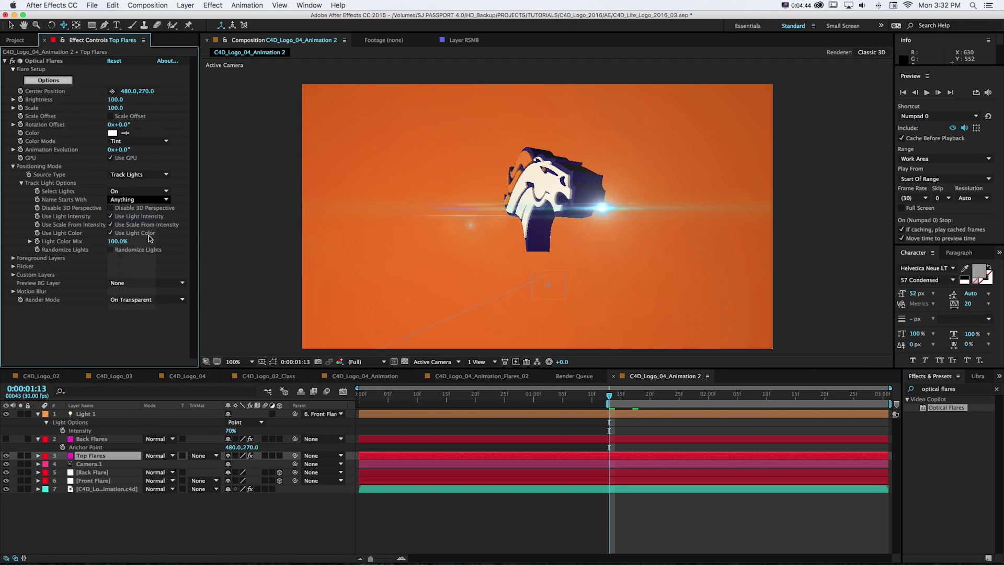
# Rename Light 1 to A Light 1 and move it directly above the Top Flares layer
pyautogui.click(84, 415)
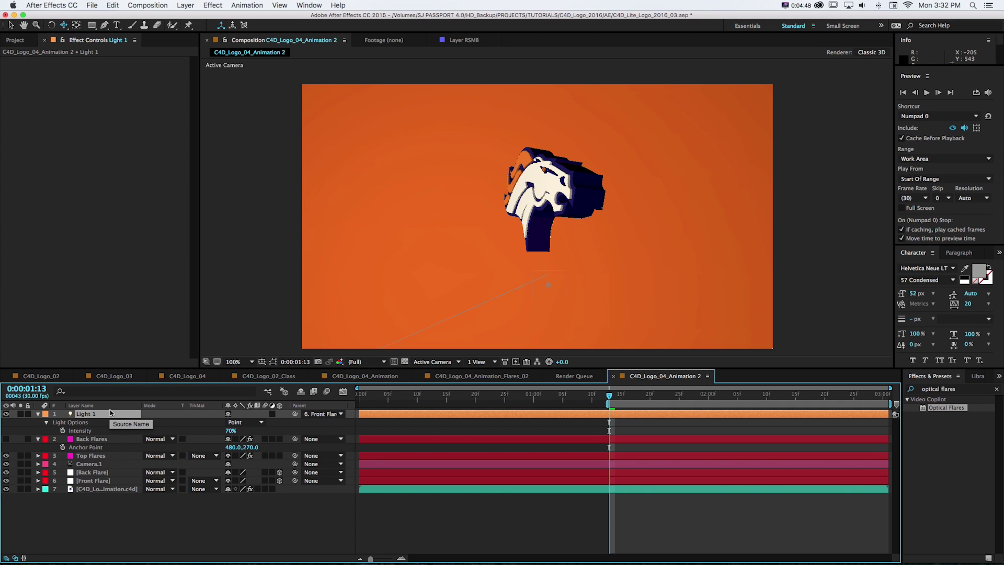
pyautogui.press('Home')
pyautogui.write('A')
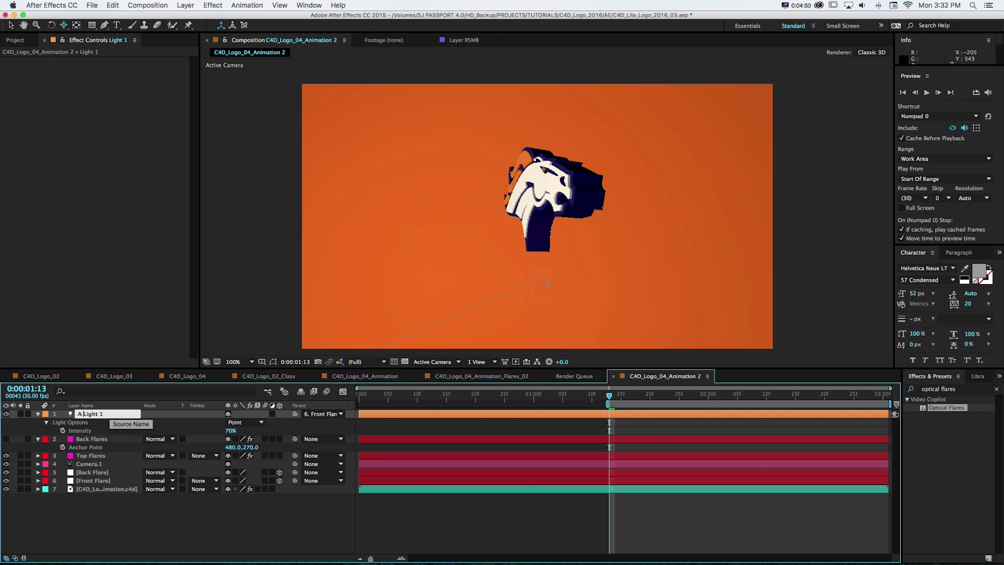
pyautogui.press('Return')
pyautogui.moveTo(89, 414); pyautogui.dragTo(92, 459)
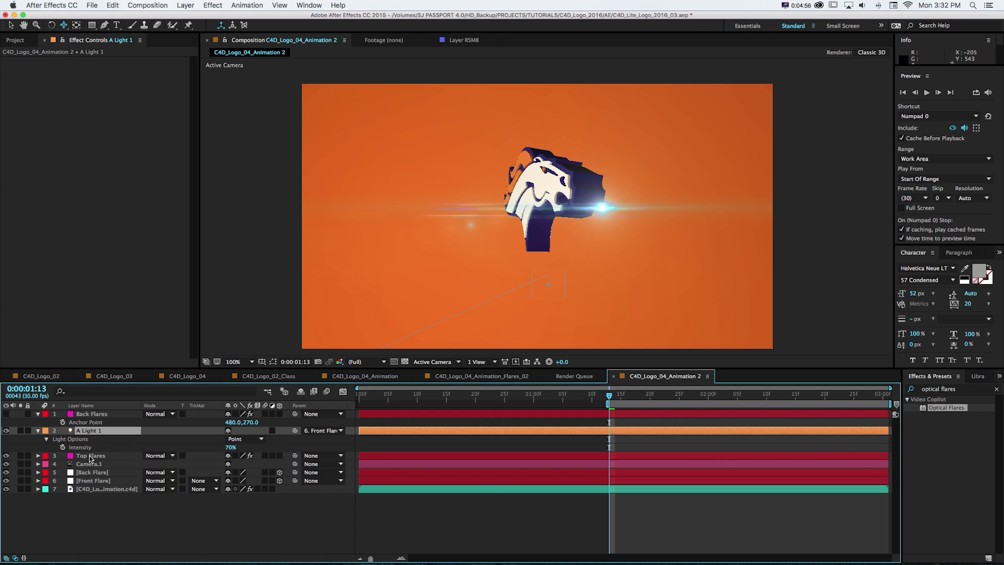
# Show the Back Flares layer and limit its Optical Flares tracking to lights whose names start with B
pyautogui.click(88, 414)
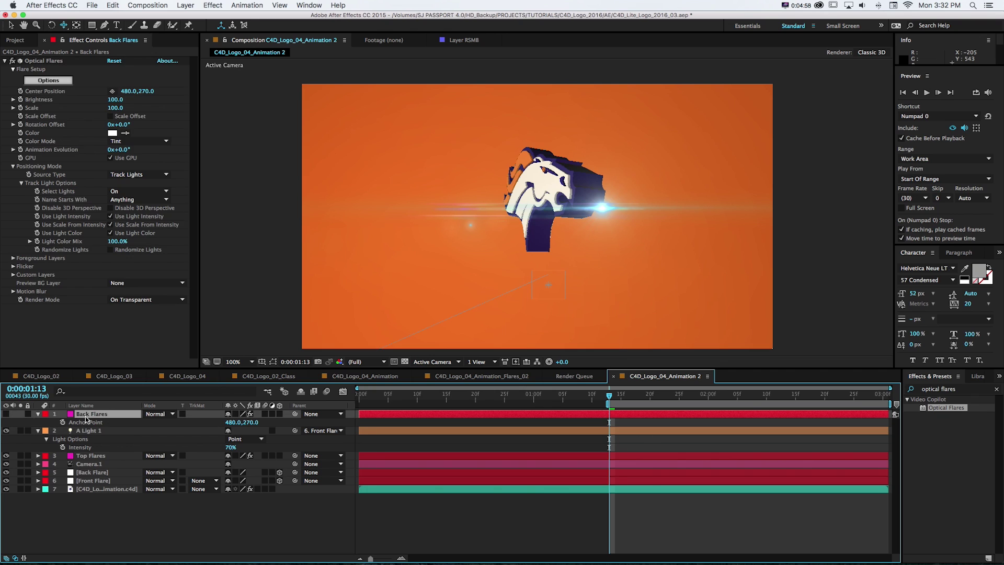
pyautogui.click(6, 414)
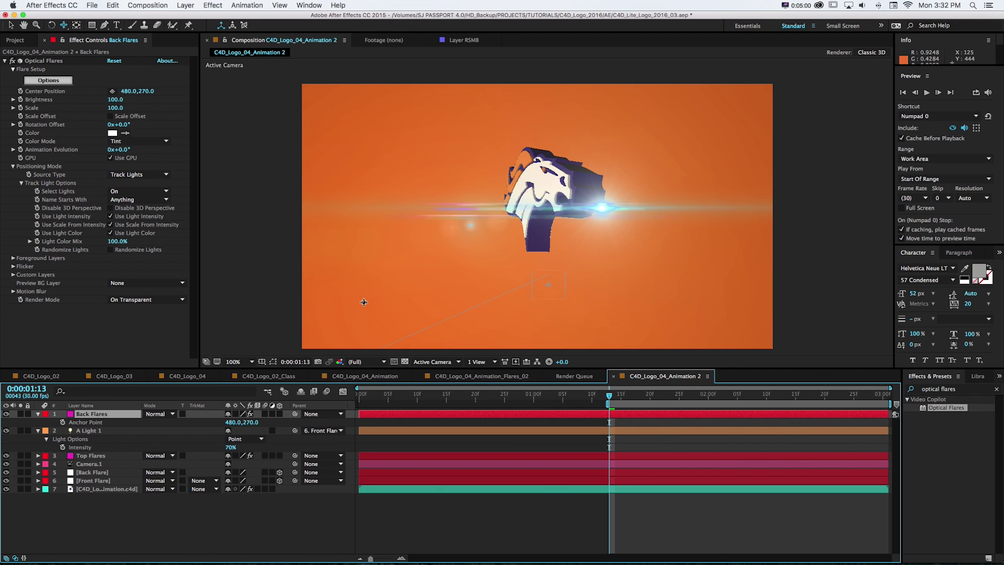
pyautogui.click(121, 201)
pyautogui.click(117, 225)
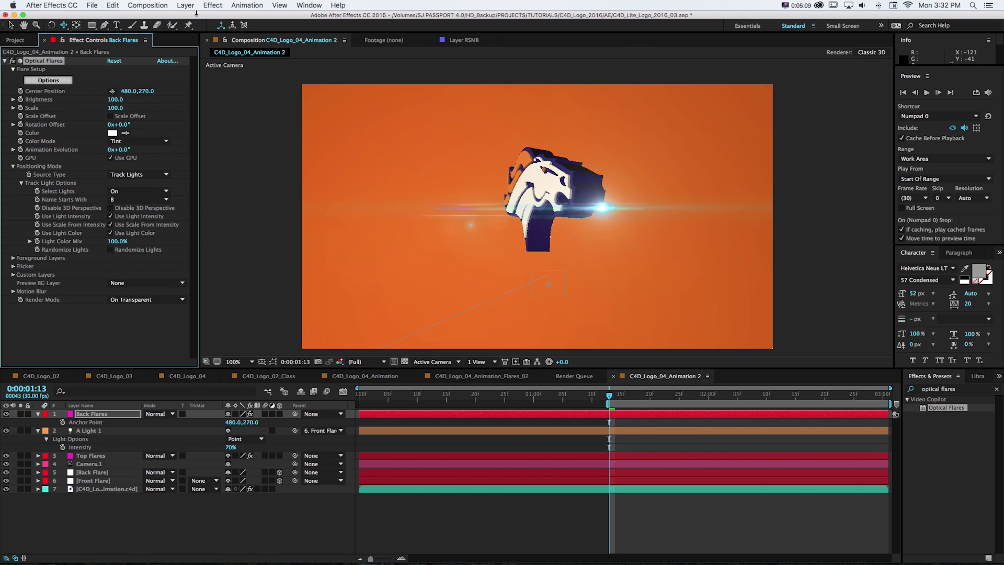
# Create a point light named B Light with an orange colour and 100% intensity
pyautogui.click(192, 5)
pyautogui.moveTo(196, 17)
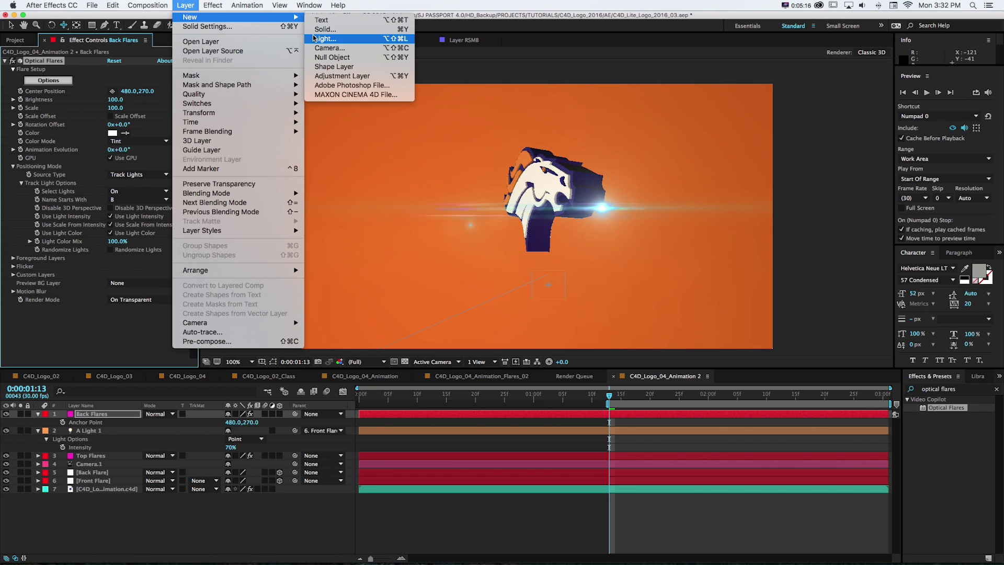
pyautogui.click(325, 39)
pyautogui.write('B Light')
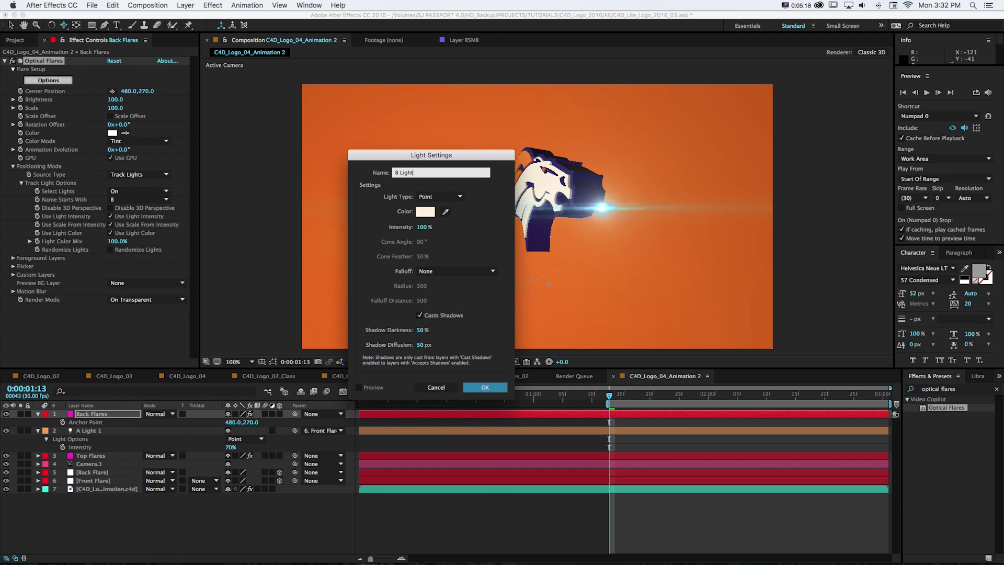
pyautogui.click(425, 211)
pyautogui.click(267, 119)
pyautogui.moveTo(250, 106); pyautogui.dragTo(299, 97)
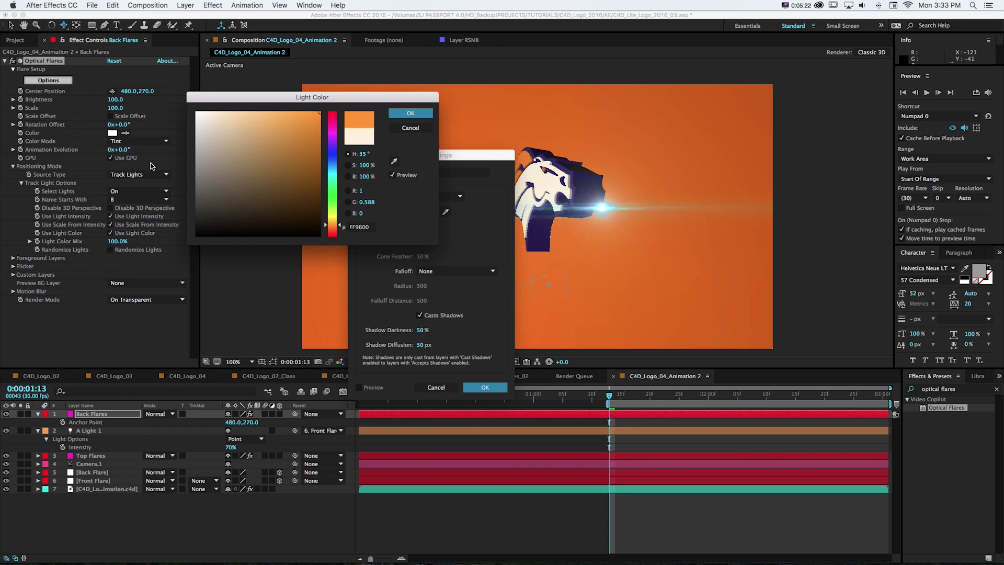
pyautogui.click(110, 233)
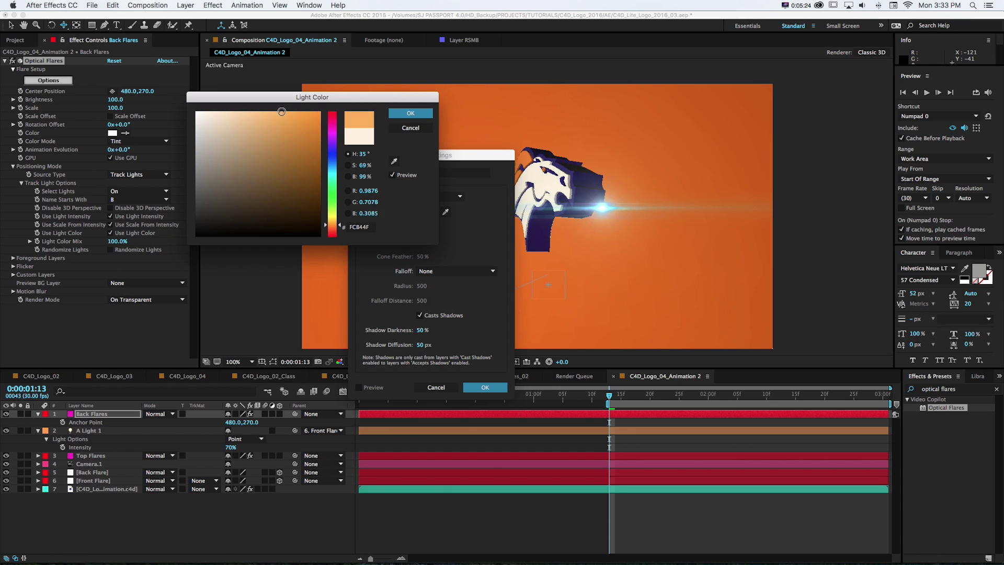
pyautogui.click(409, 113)
pyautogui.click(484, 387)
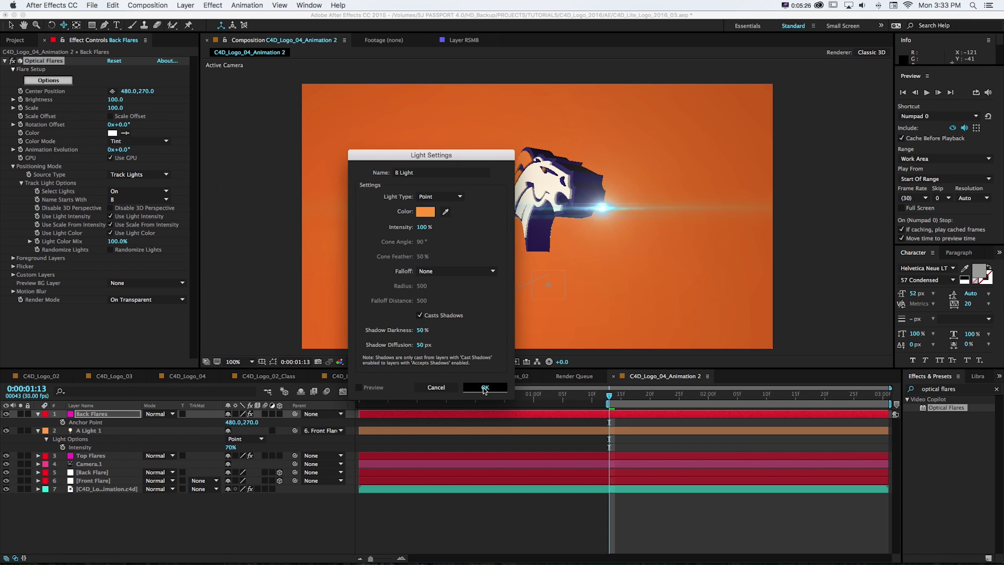
pyautogui.click(119, 204)
pyautogui.click(152, 414)
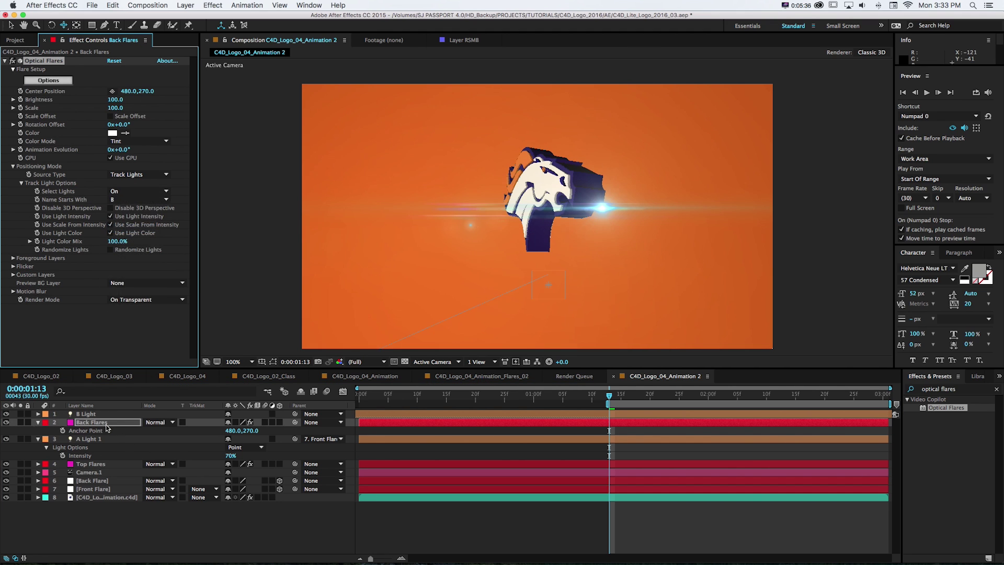
# Parent B Light to the Back Flare null at that null's location and set its intensity to 64%
pyautogui.click(92, 414)
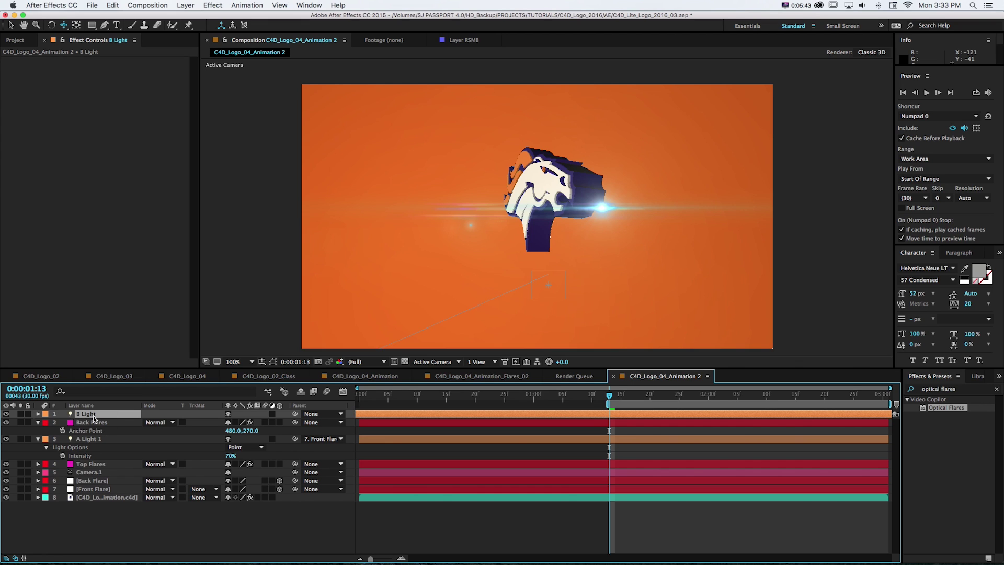
pyautogui.moveTo(295, 414); pyautogui.dragTo(110, 483)
pyautogui.press('t')
pyautogui.moveTo(231, 431); pyautogui.dragTo(215, 434)
# Check both flares up close around the edge-on logo at 0:00:01:05, and return to 0:00:01:12
pyautogui.moveTo(607, 398); pyautogui.dragTo(563, 398)
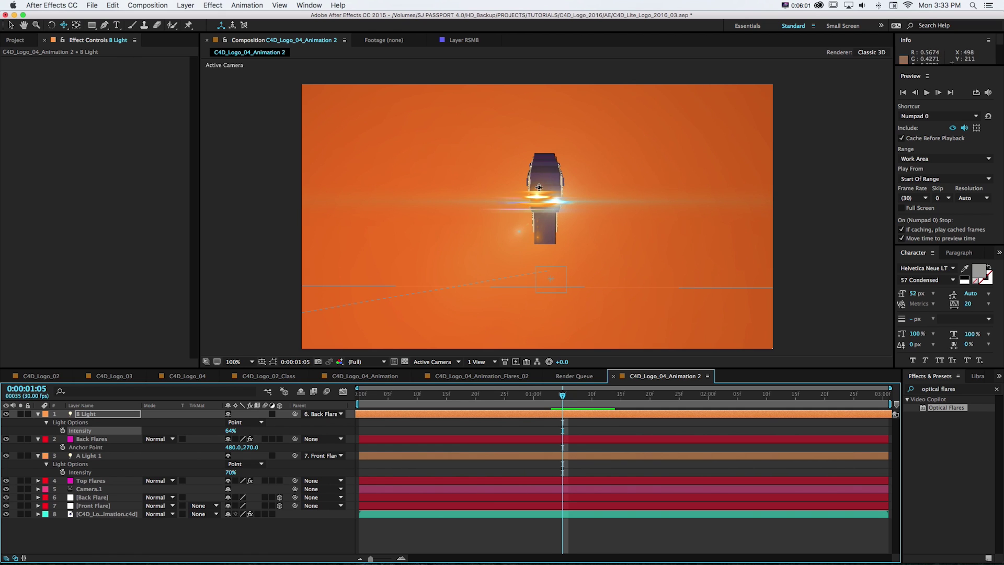
pyautogui.click(529, 191)
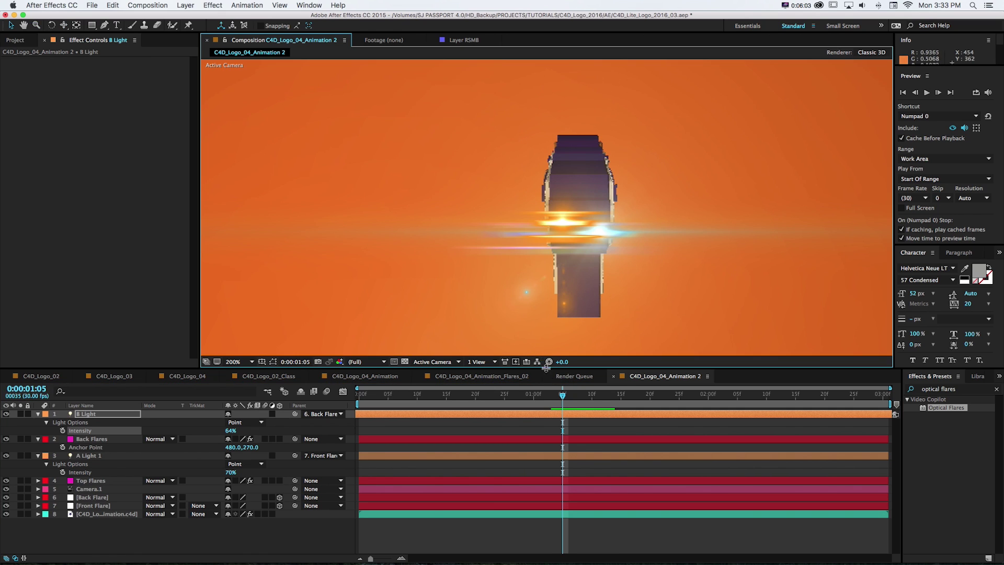
pyautogui.press(',')
pyautogui.moveTo(559, 401); pyautogui.dragTo(602, 393)
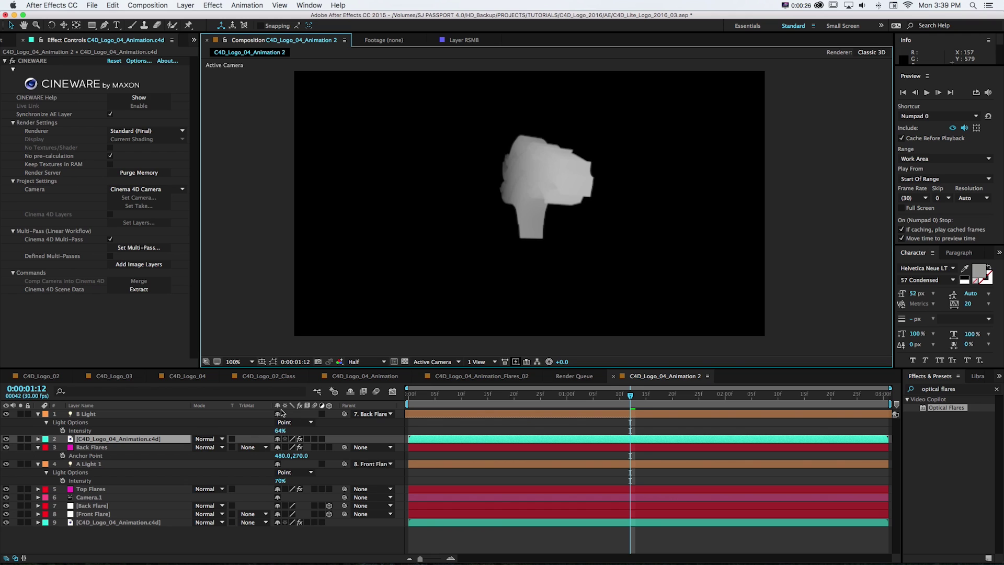
# Open the track matte options of the Back Flares layer beneath the upper C4D_Logo_04_Animation.c4d layer
pyautogui.click(103, 441)
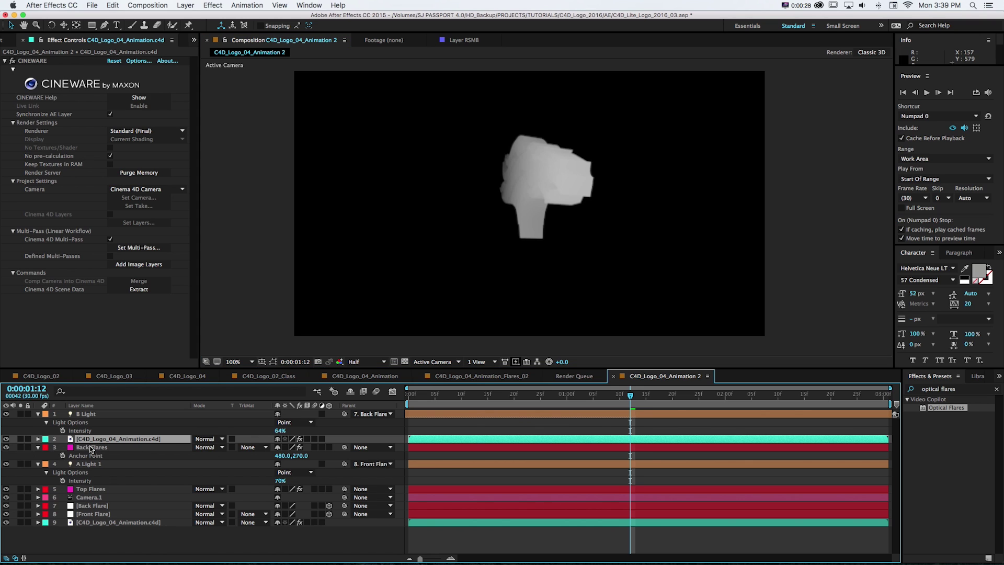
pyautogui.click(99, 448)
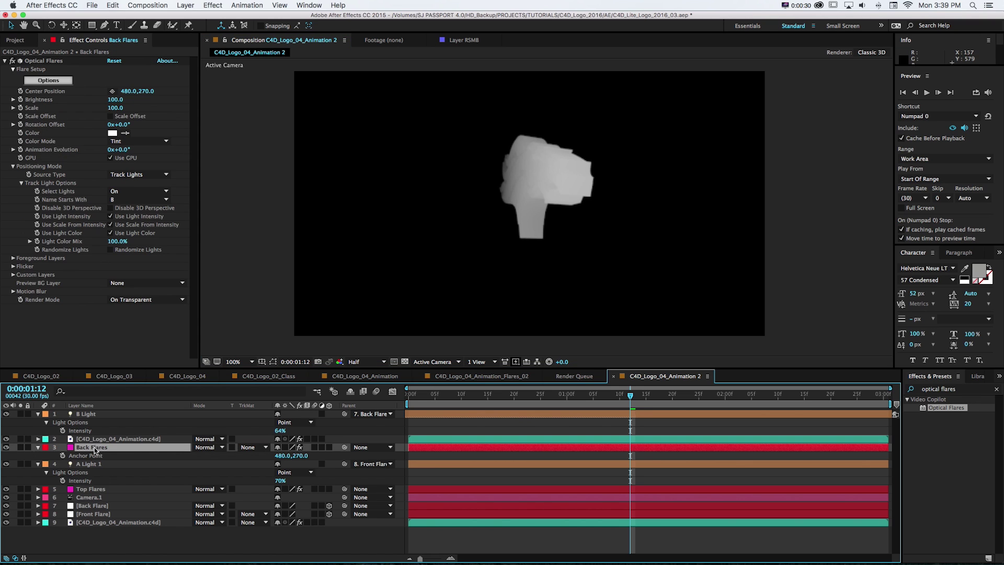
pyautogui.click(251, 447)
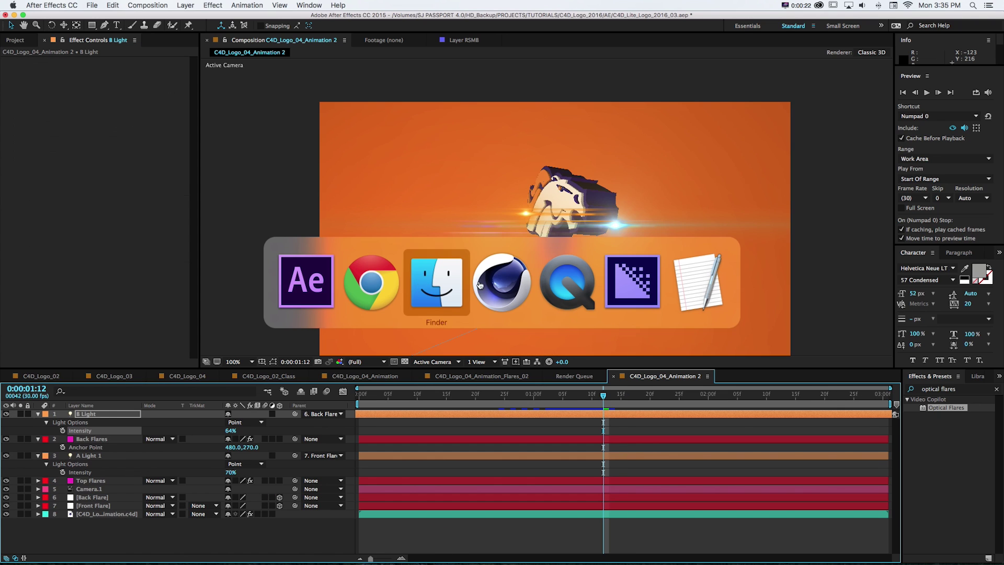
# Switch to Cinema 4D Lite, maximize the Perspective view, and enable Multi-Pass with a Depth pass in the render settings
pyautogui.press('super+Tab')
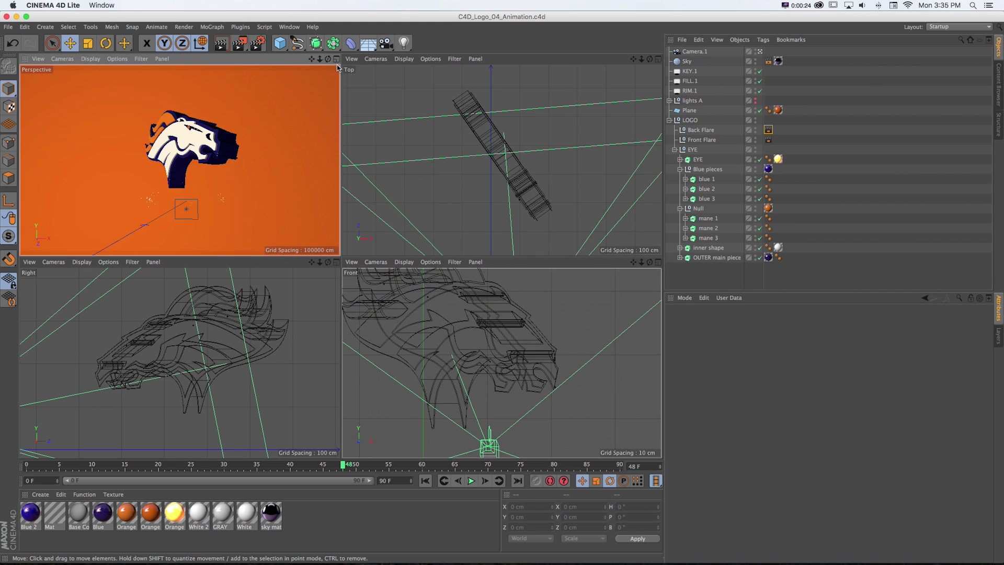
pyautogui.click(337, 60)
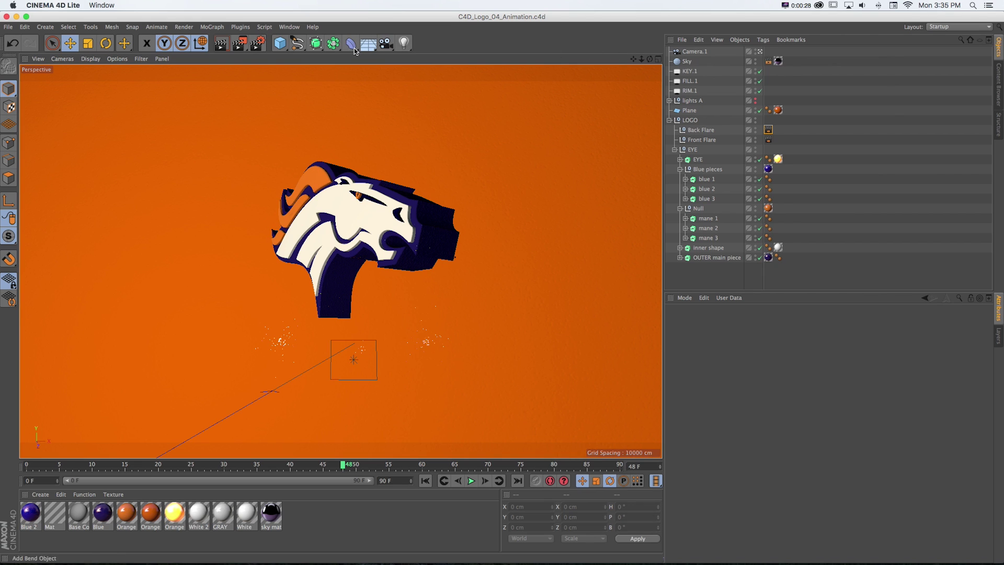
pyautogui.click(258, 43)
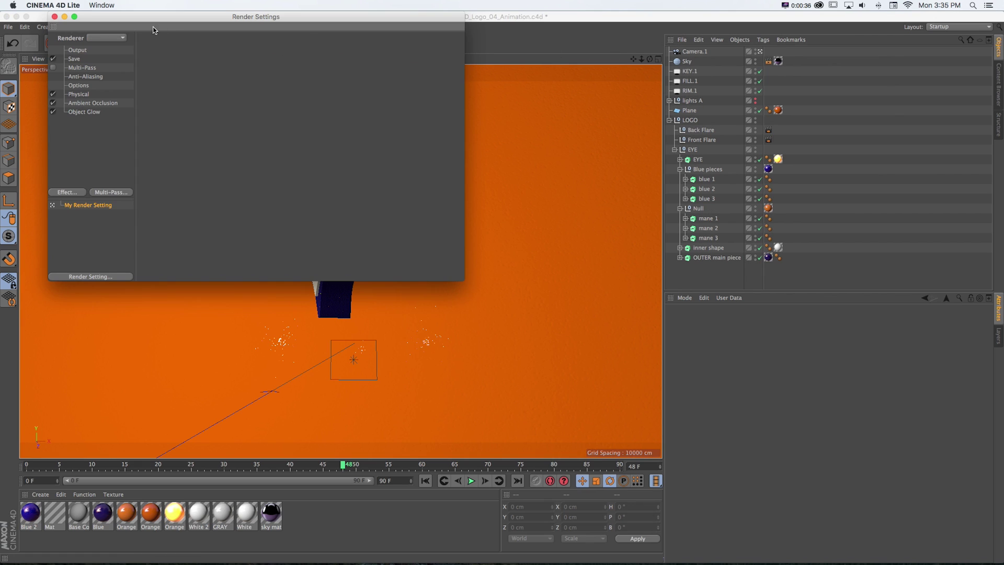
pyautogui.moveTo(137, 20); pyautogui.dragTo(312, 101)
pyautogui.click(228, 150)
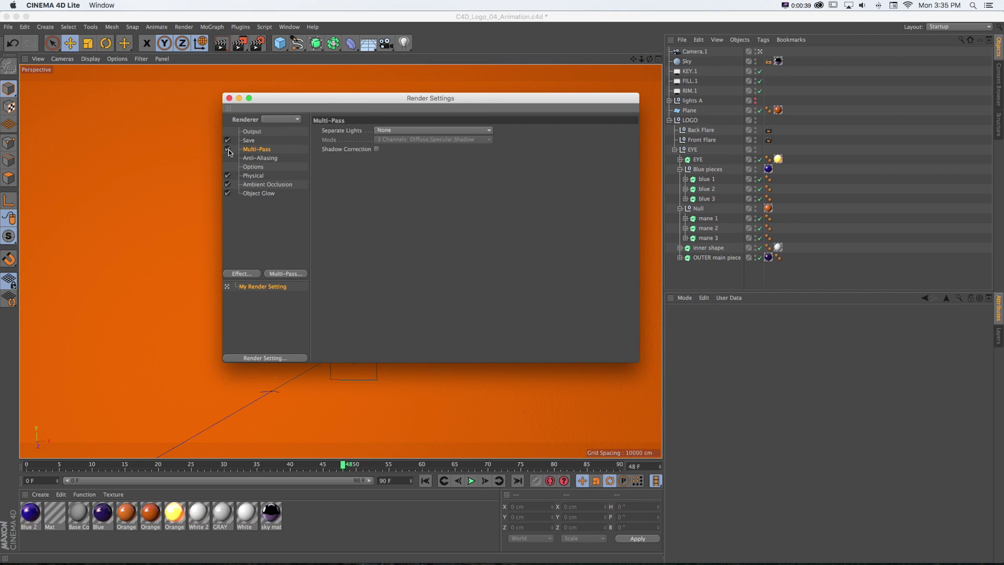
pyautogui.rightClick(254, 153)
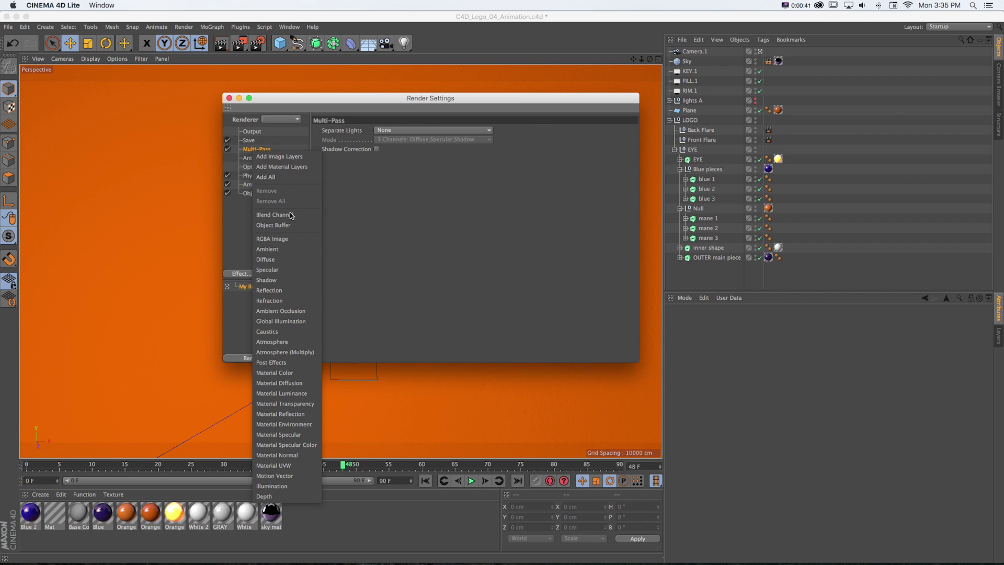
pyautogui.click(271, 497)
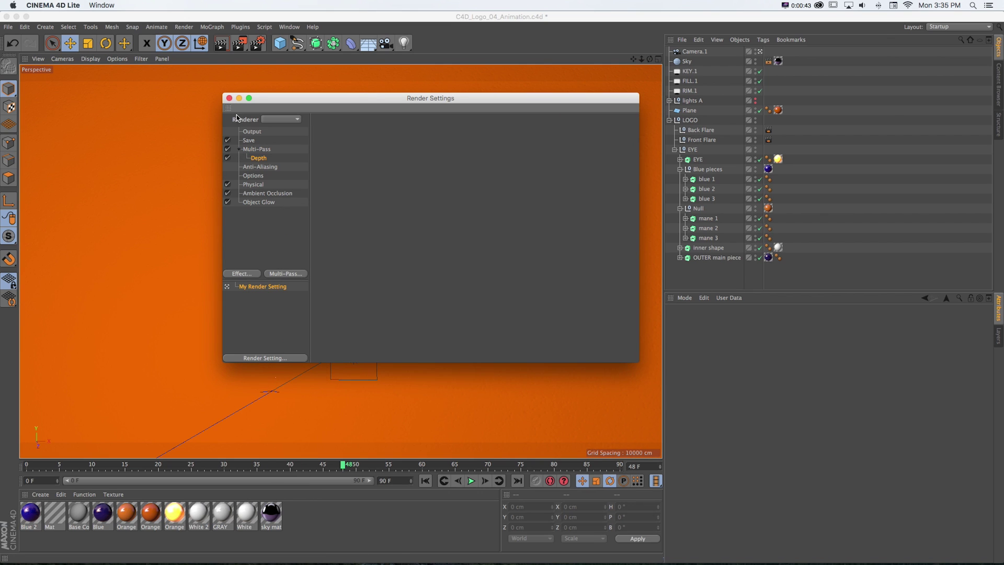
pyautogui.moveTo(269, 102); pyautogui.dragTo(241, 92)
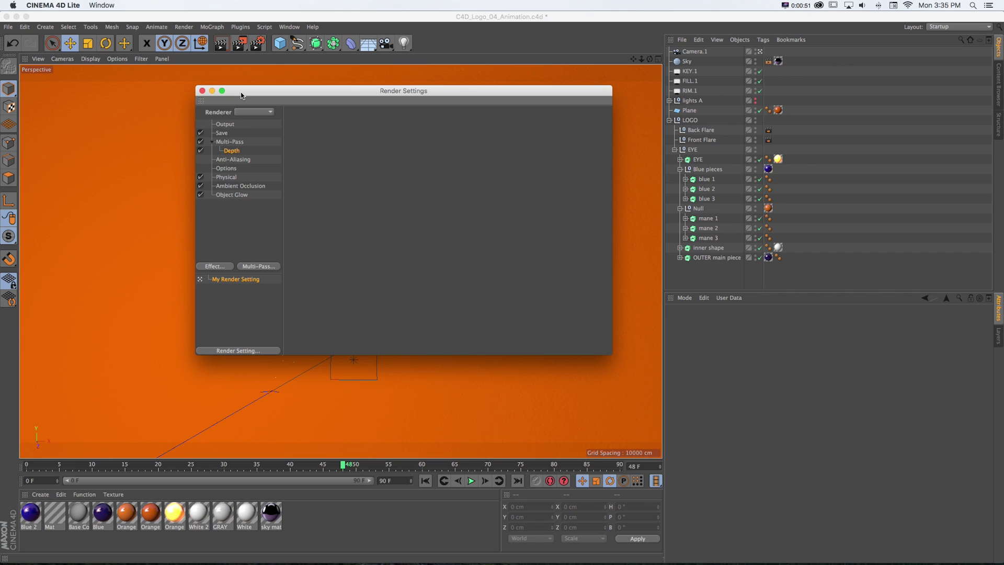
pyautogui.moveTo(240, 92); pyautogui.dragTo(264, 90)
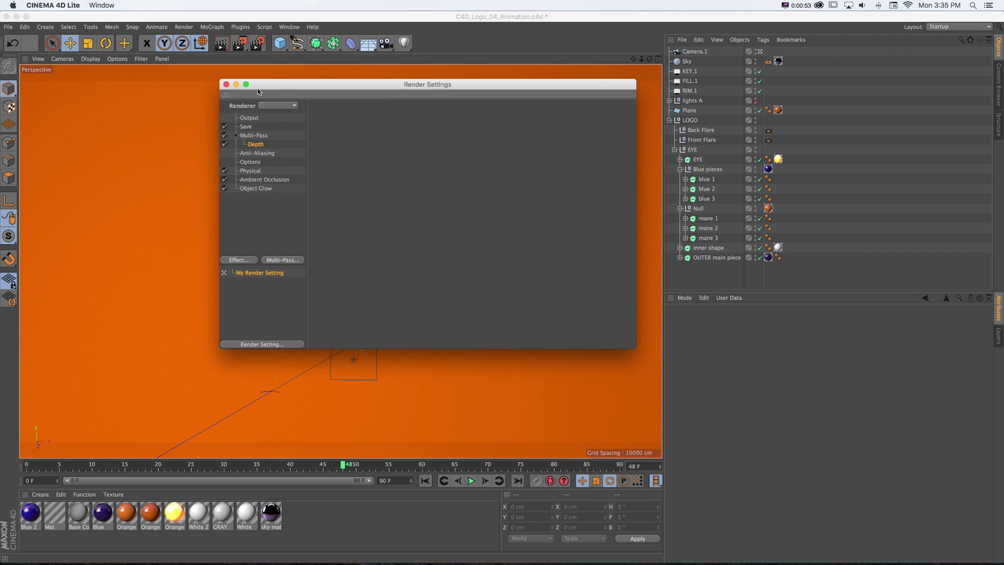
pyautogui.click(226, 84)
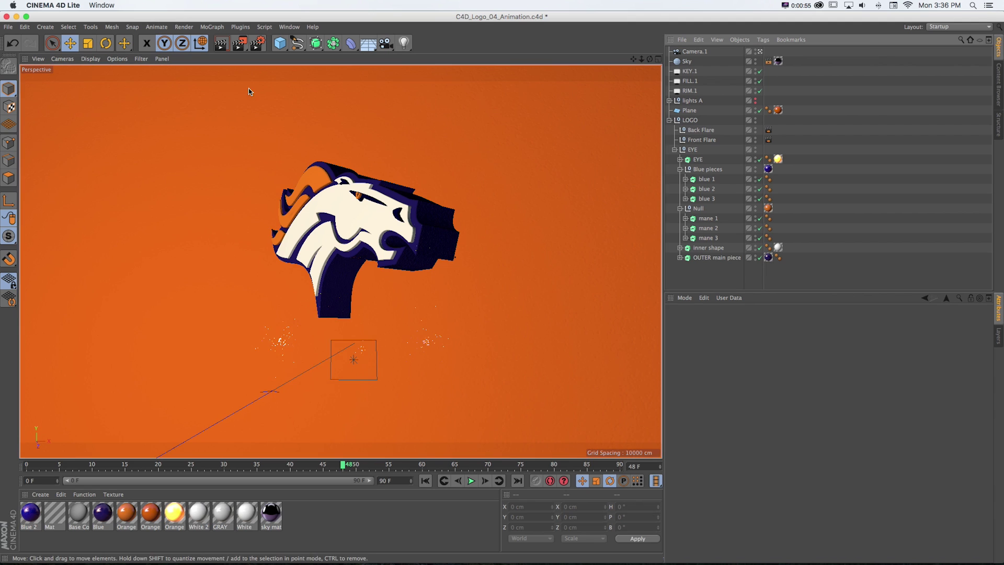
# Assign the Back Flare null as the Focus Object of Camera.1
pyautogui.click(692, 53)
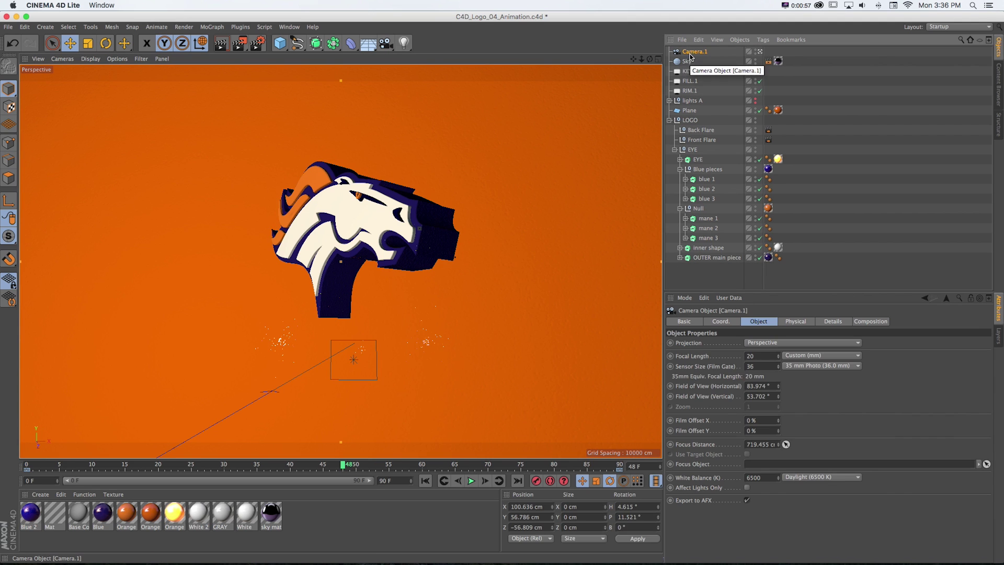
pyautogui.keyDown('ctrl'); pyautogui.click(691, 52); pyautogui.keyUp('ctrl')
pyautogui.click(692, 52)
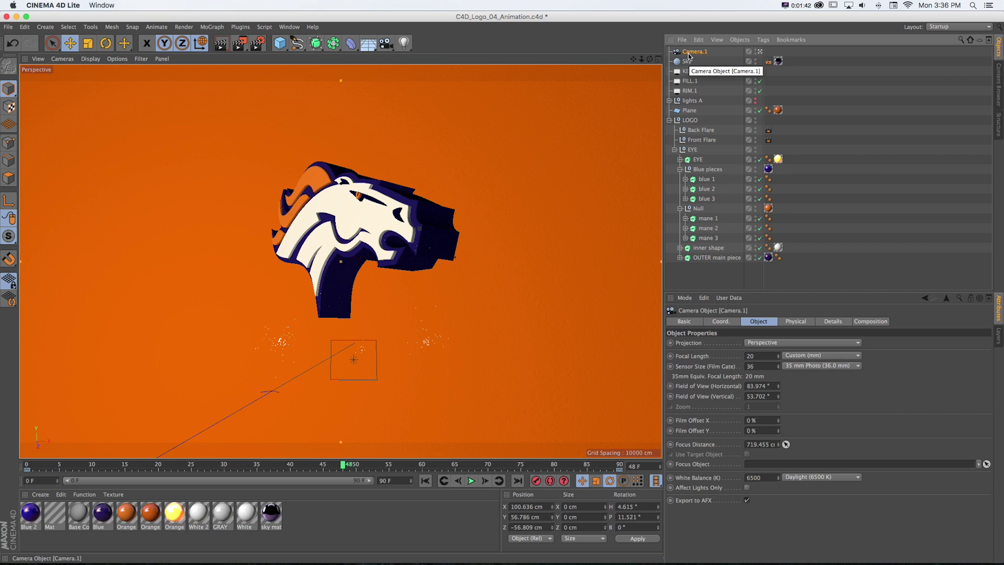
pyautogui.moveTo(696, 133); pyautogui.dragTo(771, 469)
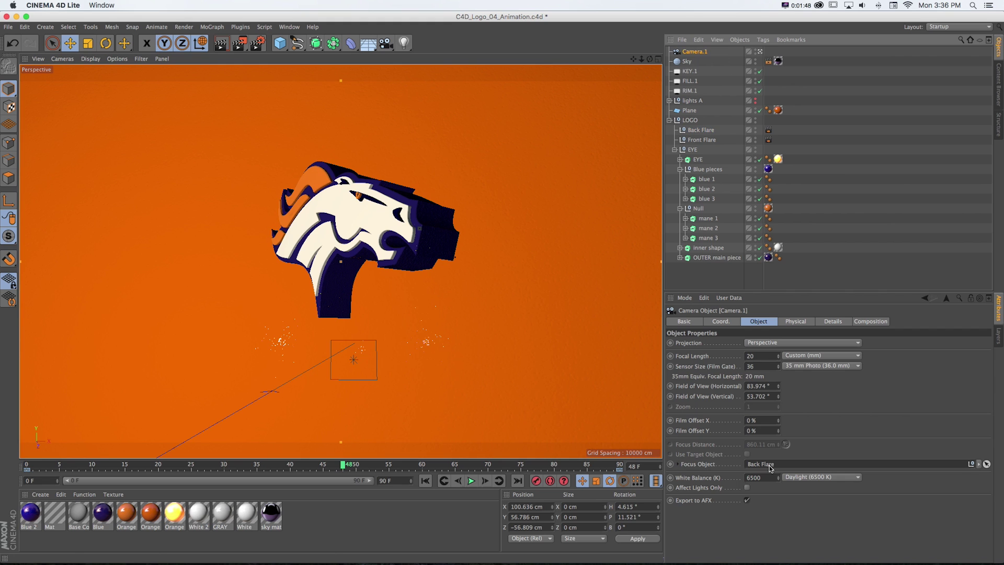
# Save the scene, return to After Effects, and place a duplicate of the C4D_Logo_04_Animation.c4d layer directly above Back Flares
pyautogui.press('super+s')
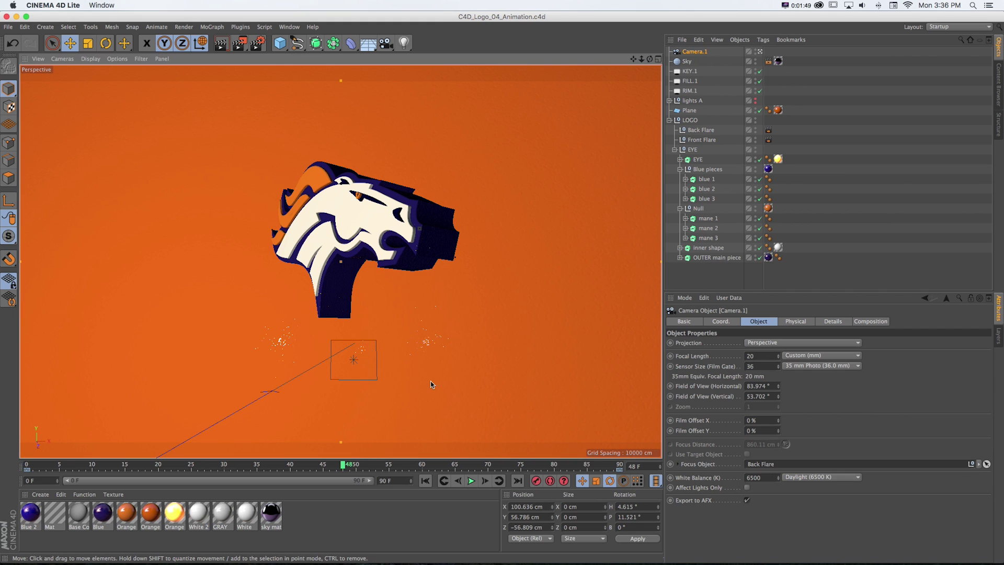
pyautogui.press('super+Tab')
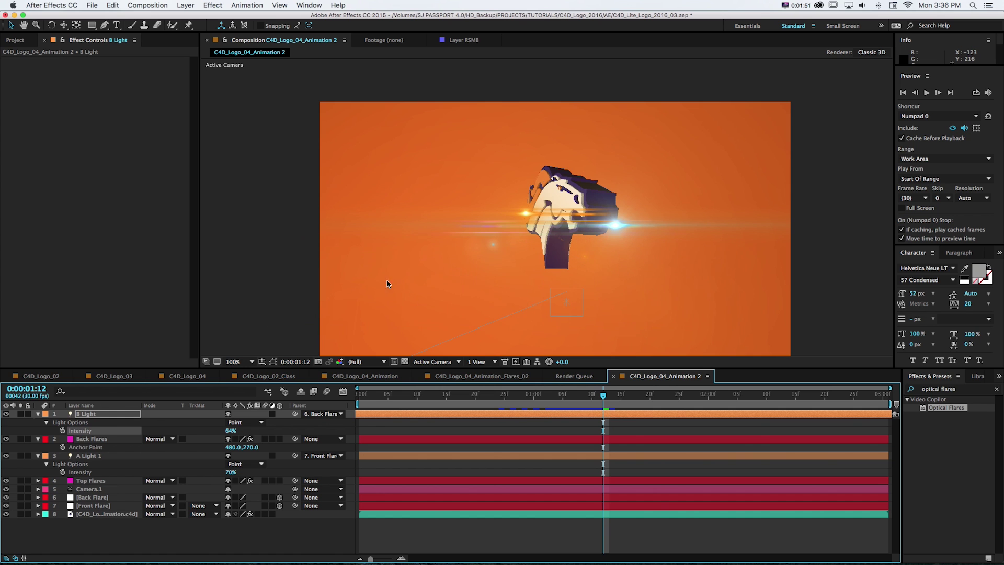
pyautogui.click(114, 514)
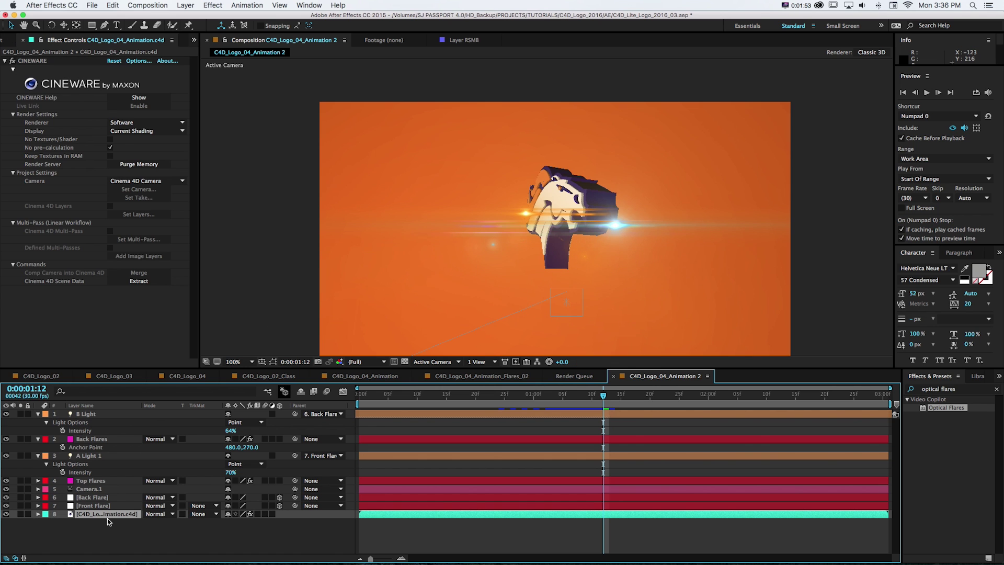
pyautogui.moveTo(142, 405); pyautogui.dragTo(187, 406)
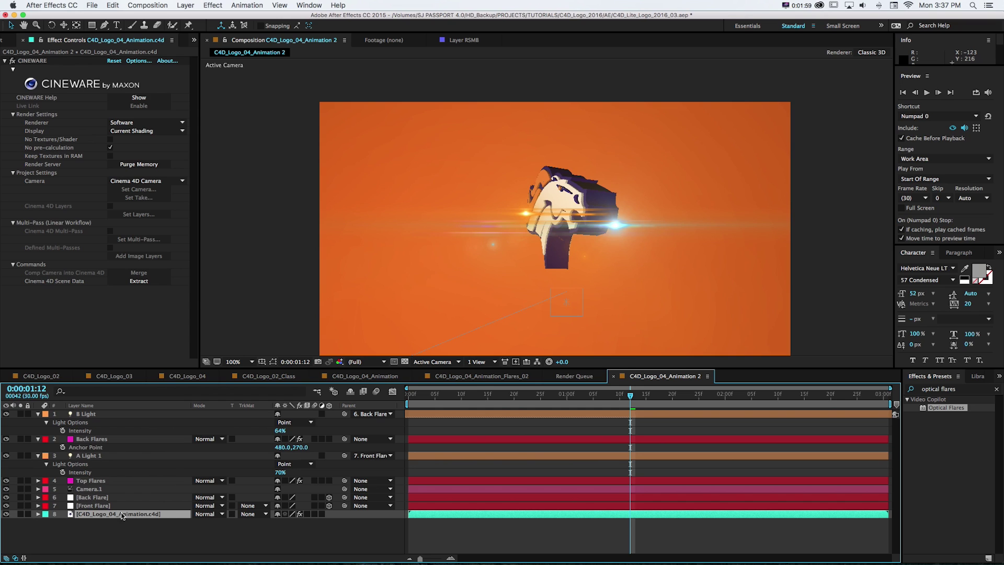
pyautogui.press('super+d')
pyautogui.moveTo(104, 515); pyautogui.dragTo(75, 443)
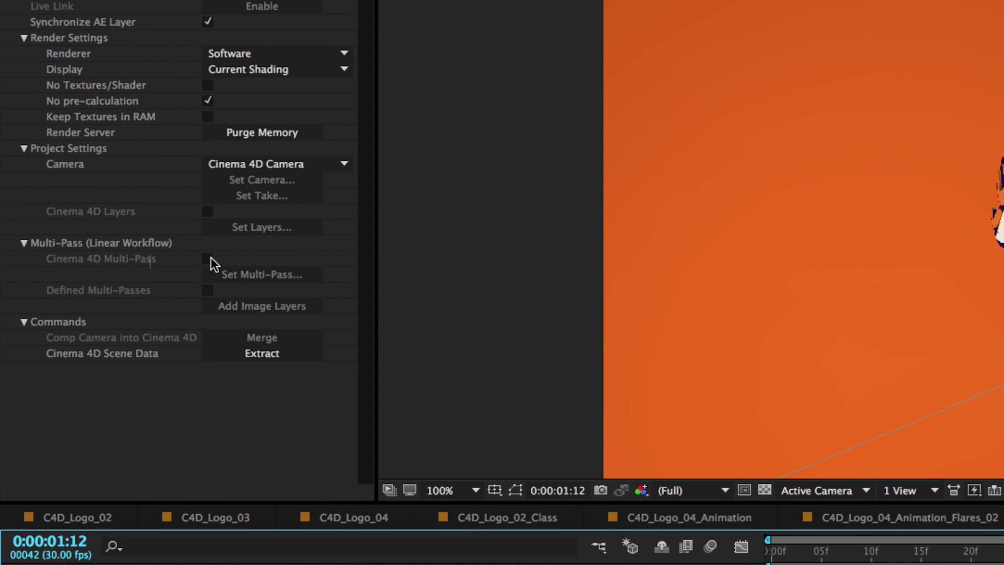
# Set the duplicated layer's Cineware renderer to Standard (Final) and enable Cinema 4D Multi-Pass
pyautogui.click(206, 258)
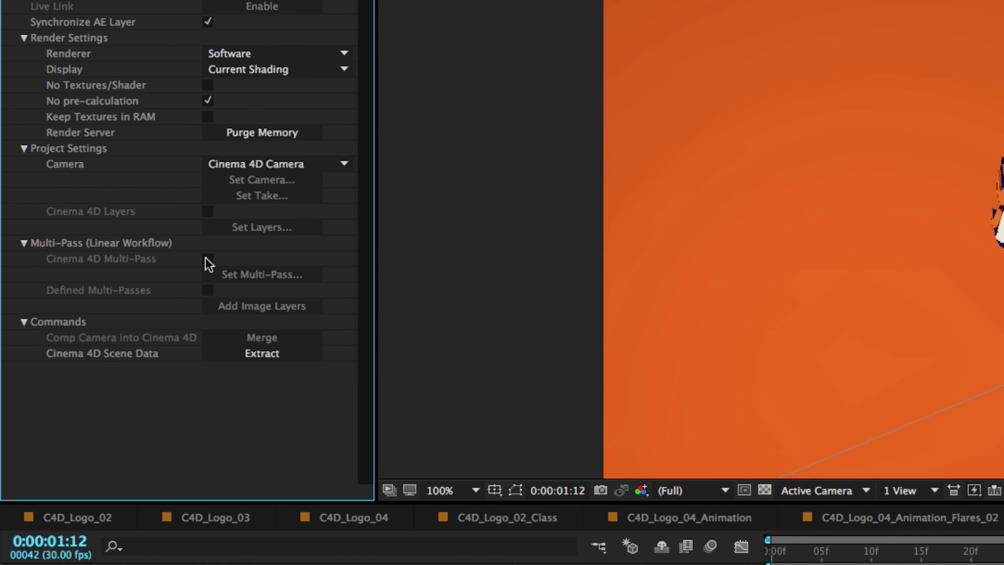
pyautogui.click(235, 53)
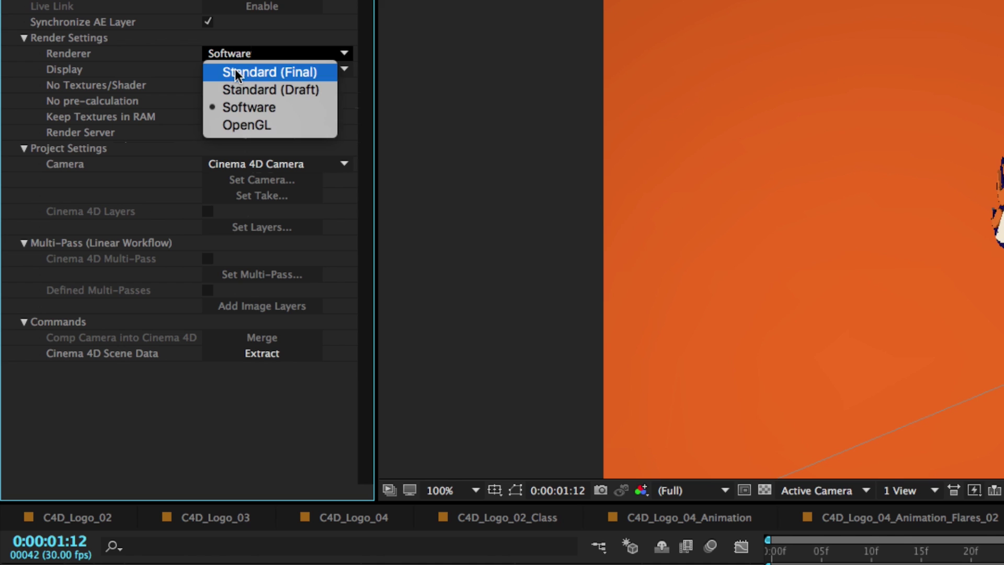
pyautogui.click(234, 73)
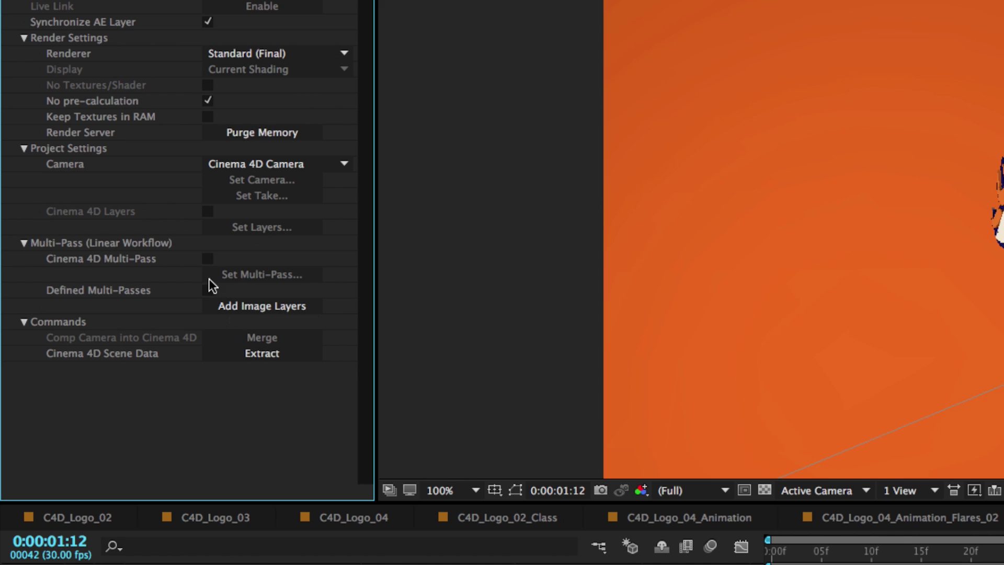
pyautogui.click(208, 258)
# Choose Depth as the multi-pass output of the duplicated C4D_Logo_04_Animation.c4d layer
pyautogui.click(221, 267)
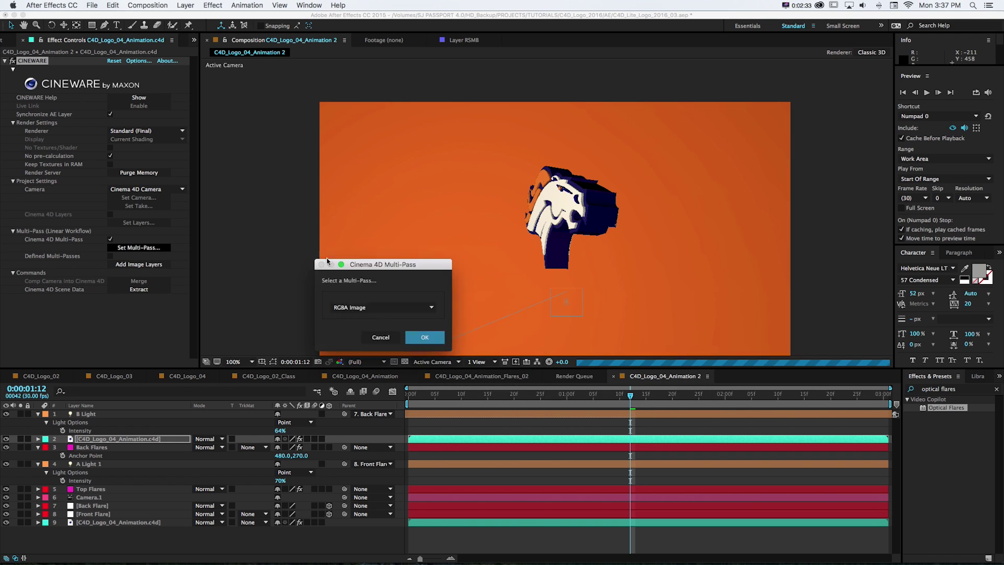
pyautogui.moveTo(684, 295); pyautogui.dragTo(545, 279)
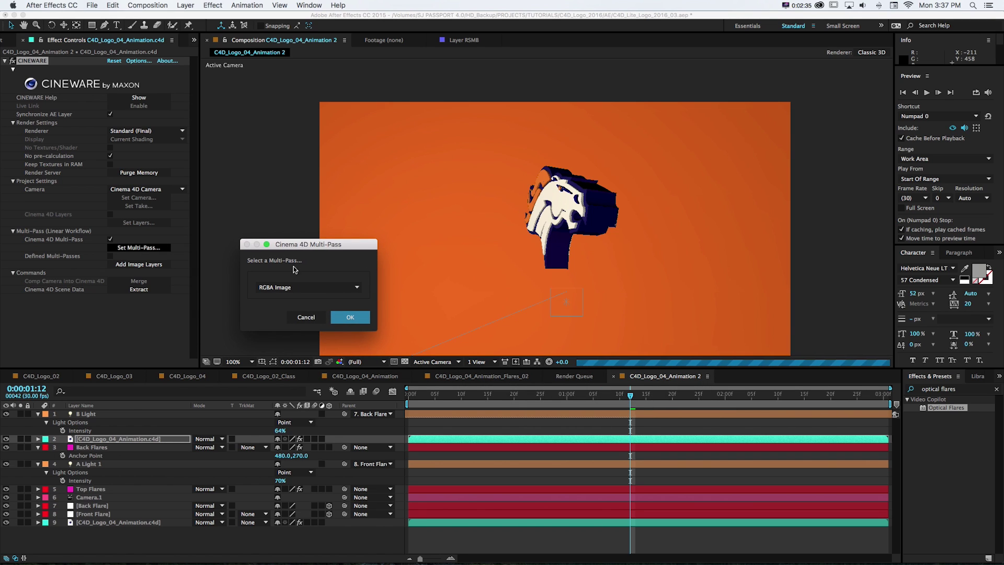
pyautogui.click(286, 288)
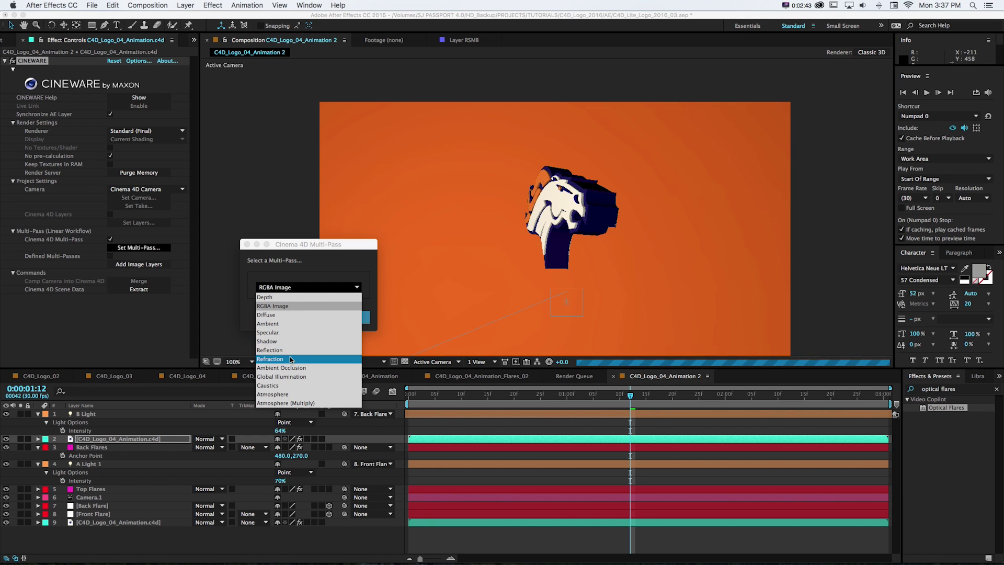
pyautogui.click(277, 298)
pyautogui.click(345, 317)
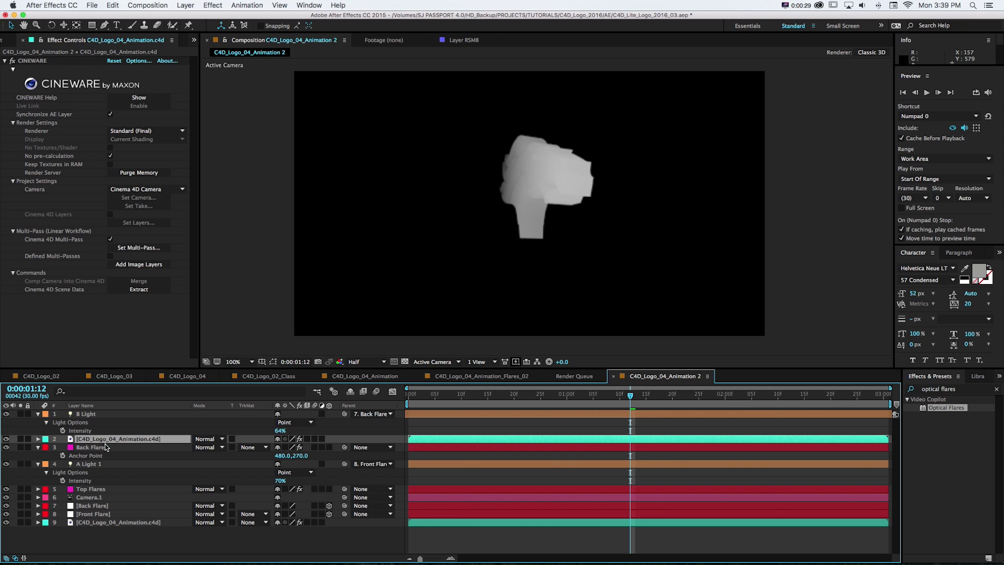
# Set the Back Flares track matte to Luma Inverted Matte, solo the layer, and move to 0:00:01:19
pyautogui.click(100, 449)
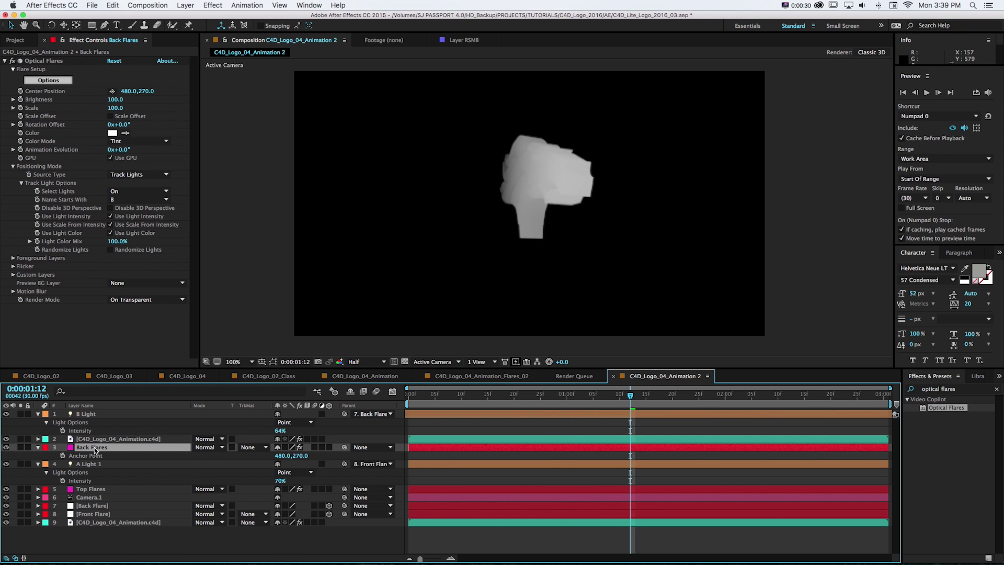
pyautogui.click(251, 447)
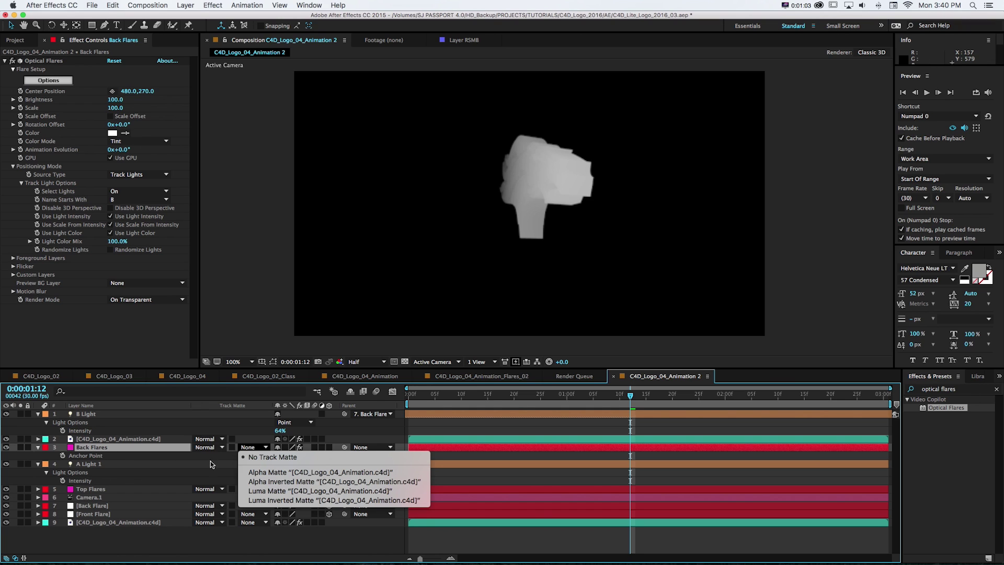
pyautogui.click(298, 501)
pyautogui.click(21, 448)
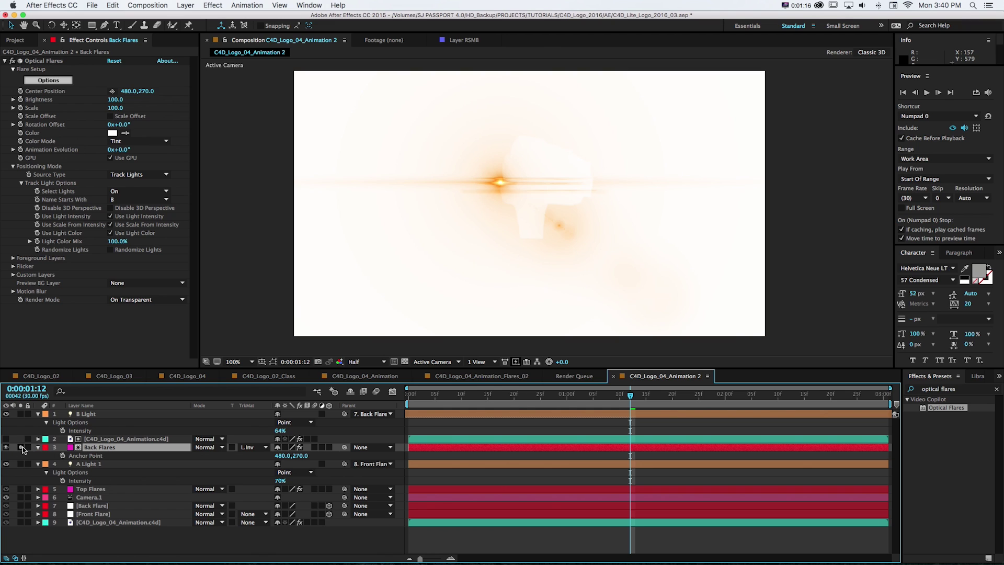
pyautogui.moveTo(631, 396); pyautogui.dragTo(649, 397)
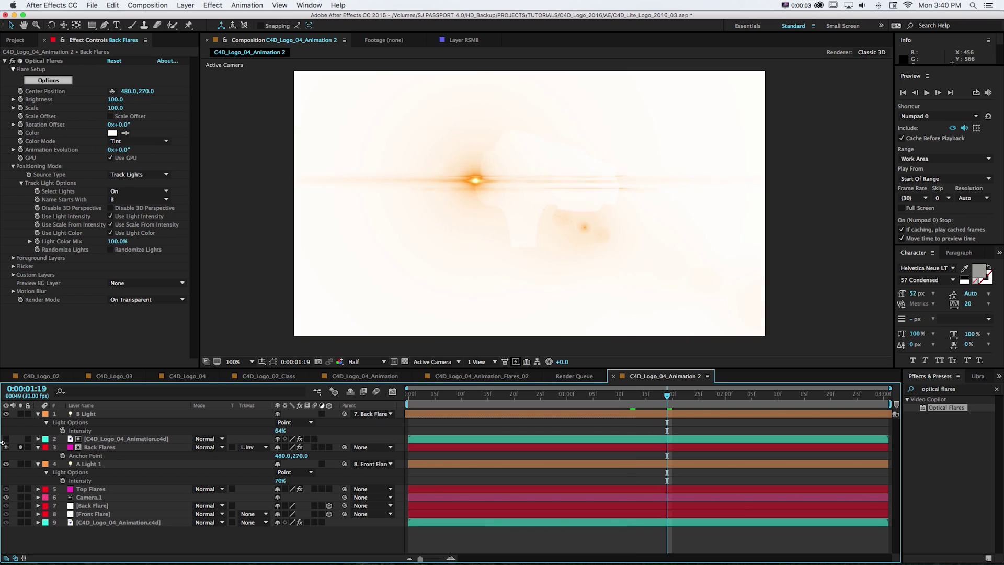
# Compare the soloed depth pass layer with the matted Back Flares at 0:00:01:19
pyautogui.click(20, 439)
pyautogui.click(20, 439)
pyautogui.click(20, 439)
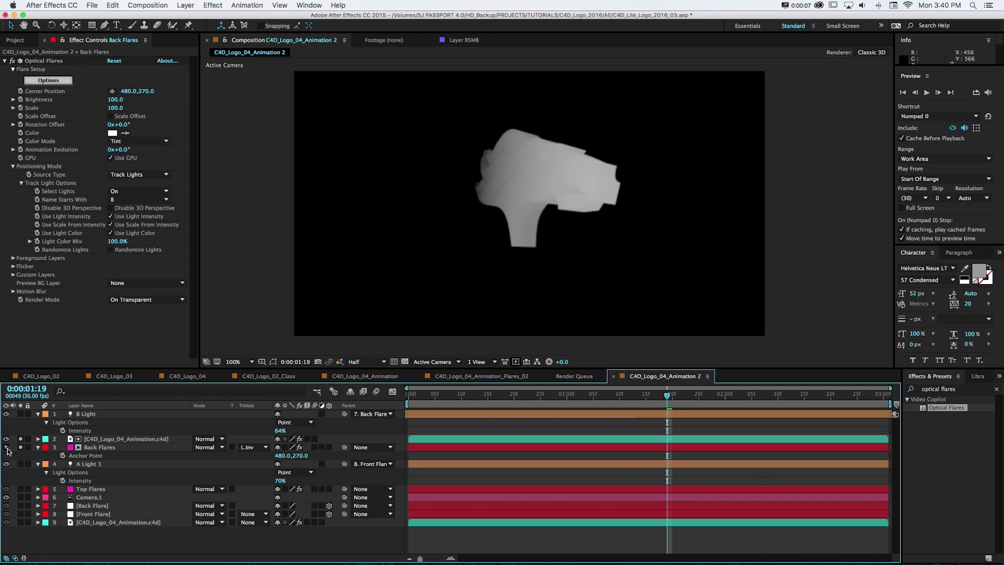
pyautogui.click(20, 439)
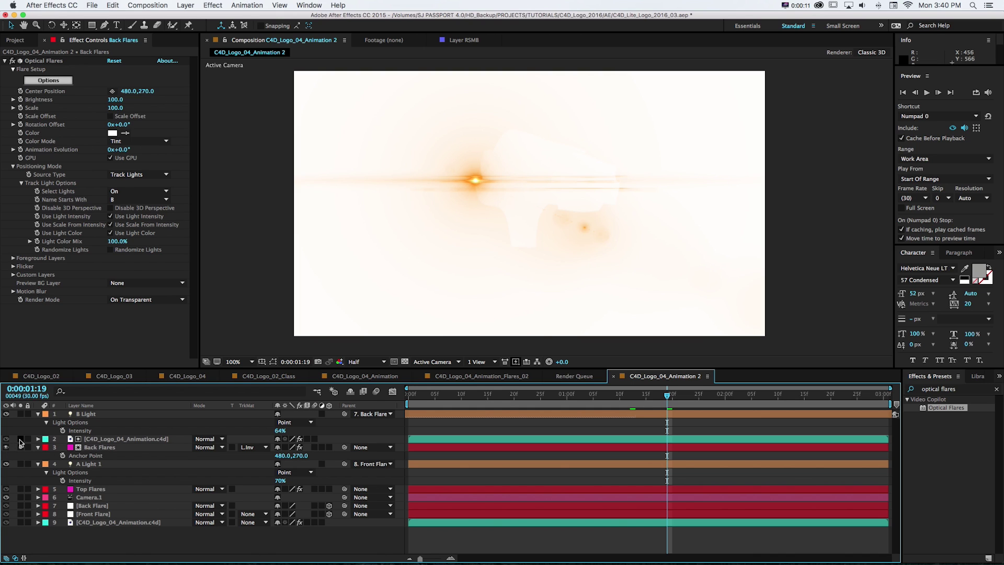
pyautogui.click(20, 439)
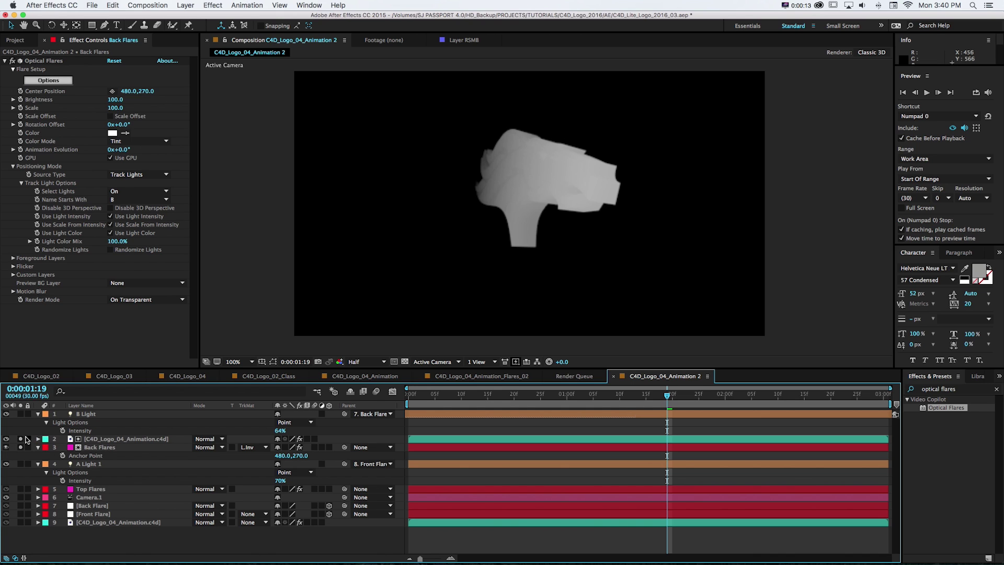
# Apply the Brightness & Contrast effect to the upper C4D_Logo_04_Animation.c4d depth layer
pyautogui.click(111, 439)
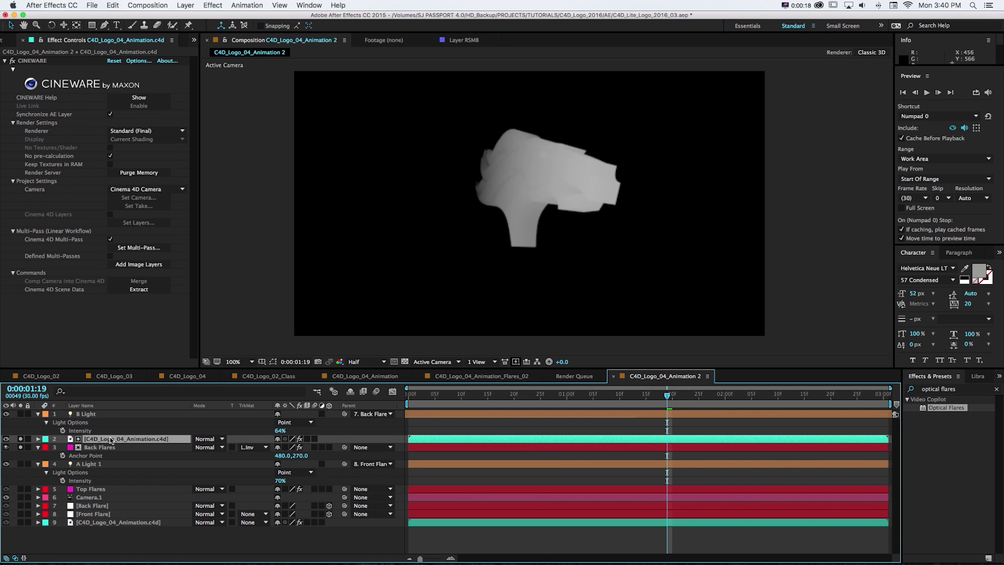
pyautogui.click(966, 389)
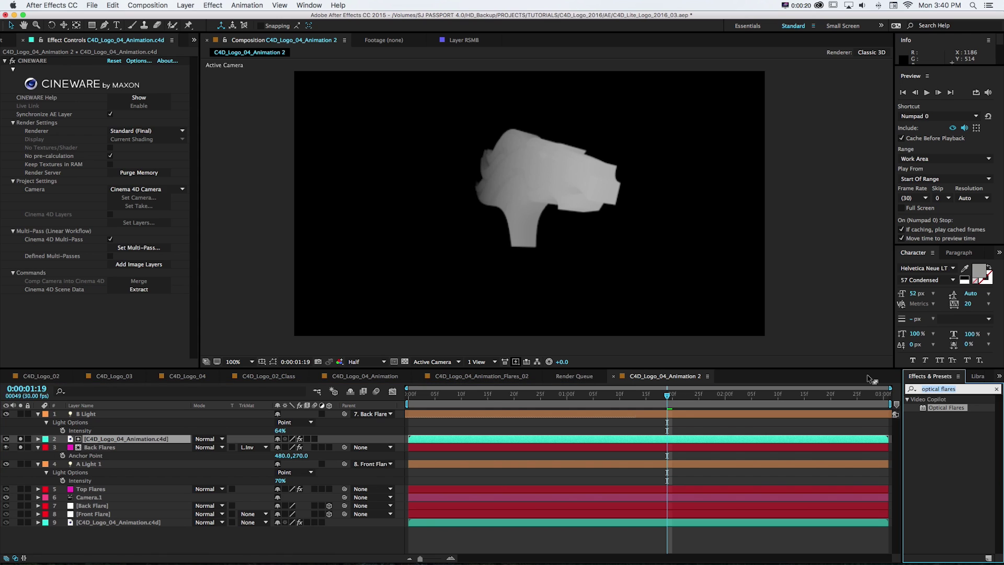
pyautogui.write('brig')
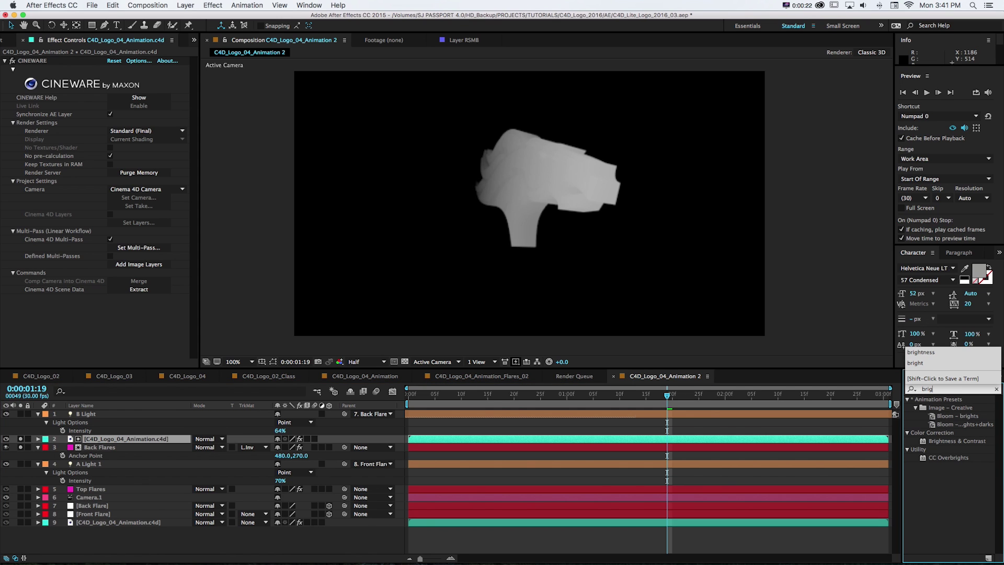
pyautogui.write('htness')
pyautogui.moveTo(939, 408); pyautogui.dragTo(53, 332)
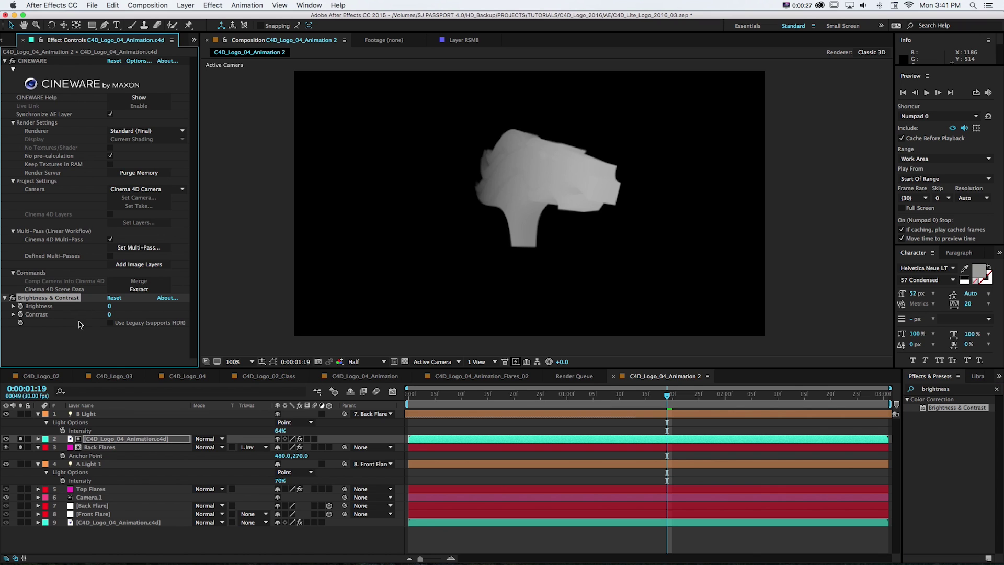
# Set the depth layer's contrast to 100 and brightness to 150, checking the matte on the soloed Back Flares
pyautogui.moveTo(109, 315); pyautogui.dragTo(121, 315)
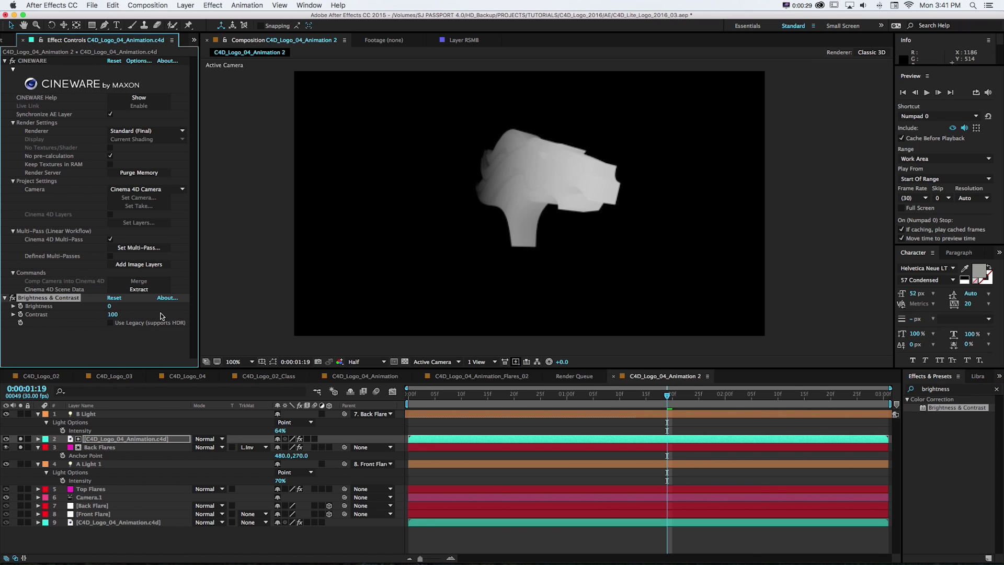
pyautogui.moveTo(109, 307); pyautogui.dragTo(155, 306)
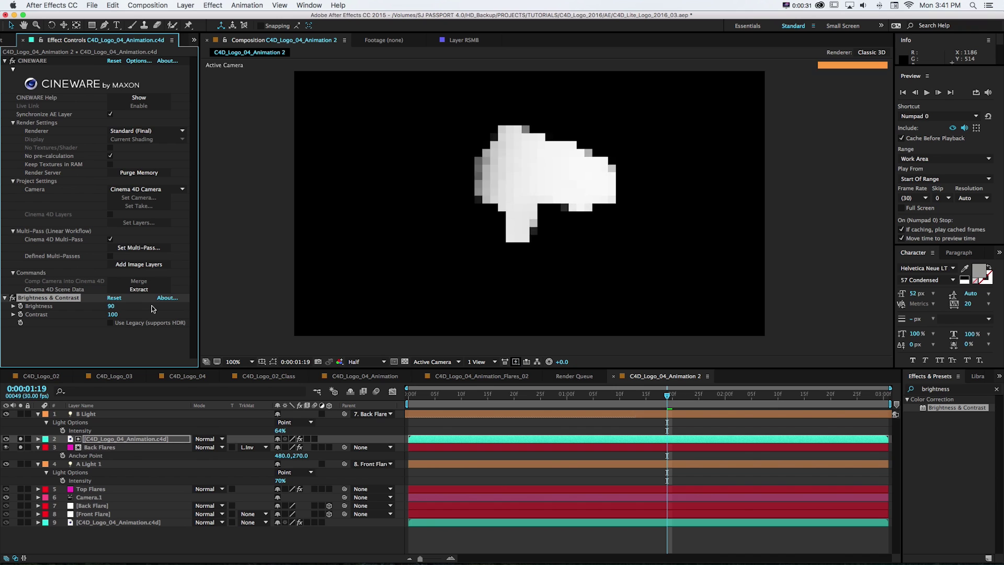
pyautogui.click(21, 439)
pyautogui.moveTo(111, 306); pyautogui.dragTo(169, 305)
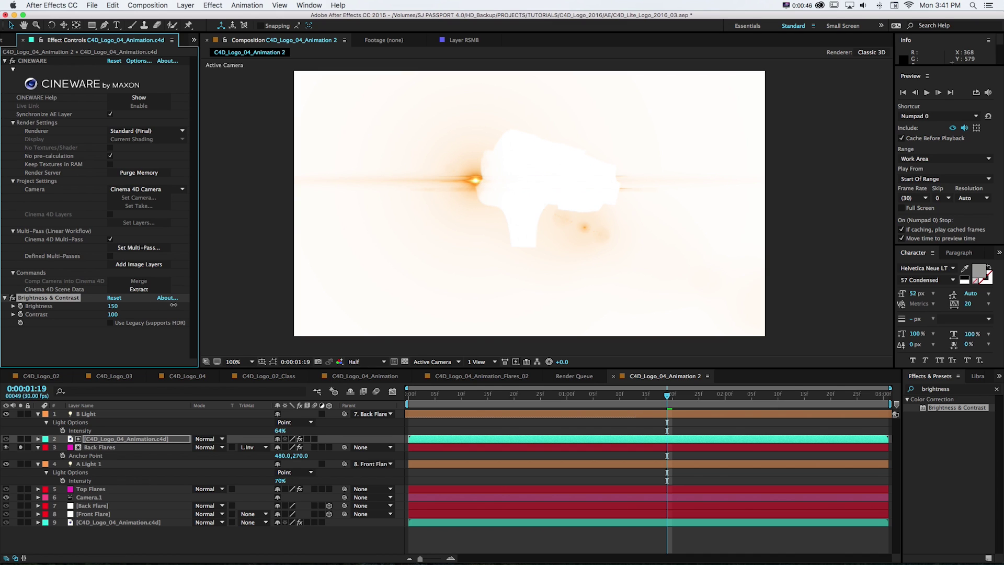
# Alternate between the brightened depth matte and the matted back flare to inspect the masked edge
pyautogui.click(21, 440)
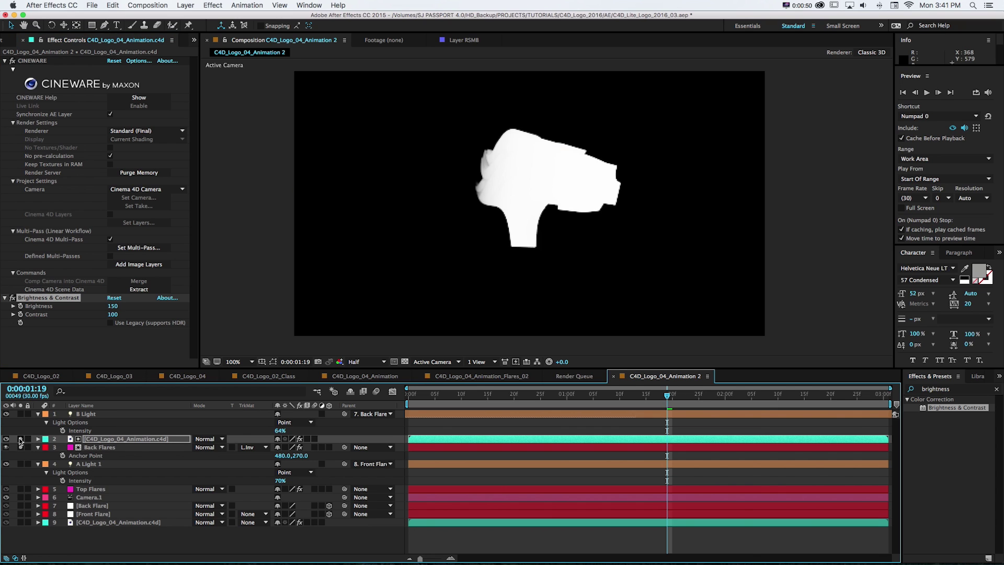
pyautogui.click(20, 439)
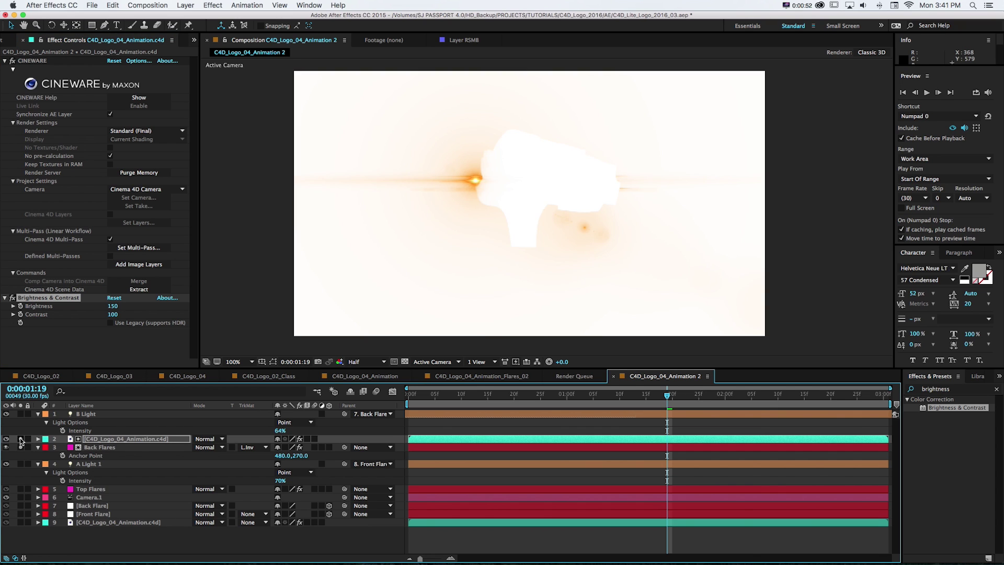
pyautogui.click(21, 440)
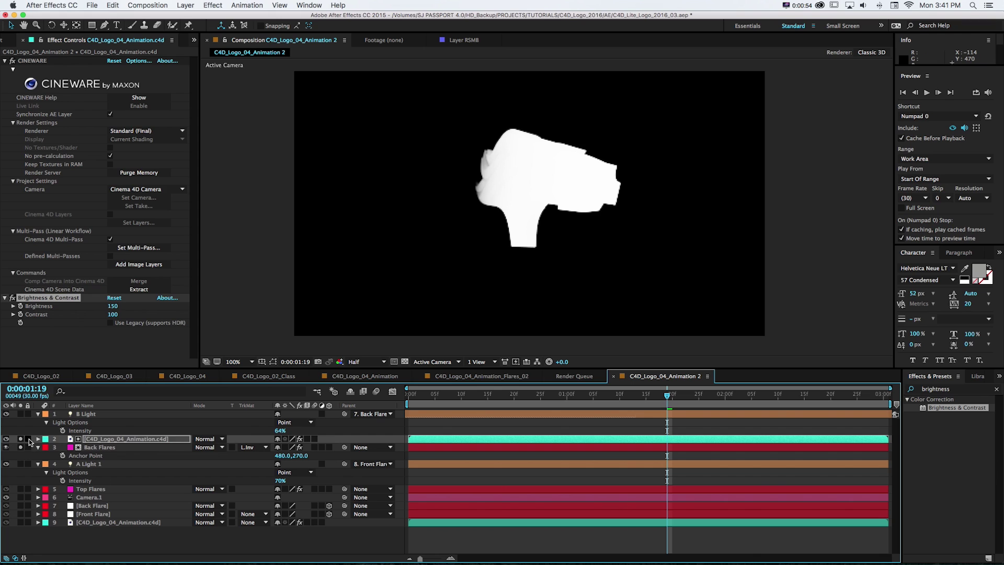
# Turn off soloing on the depth matte and Back Flares layers, and hide the depth matte layer
pyautogui.press('F2')
pyautogui.click(20, 440)
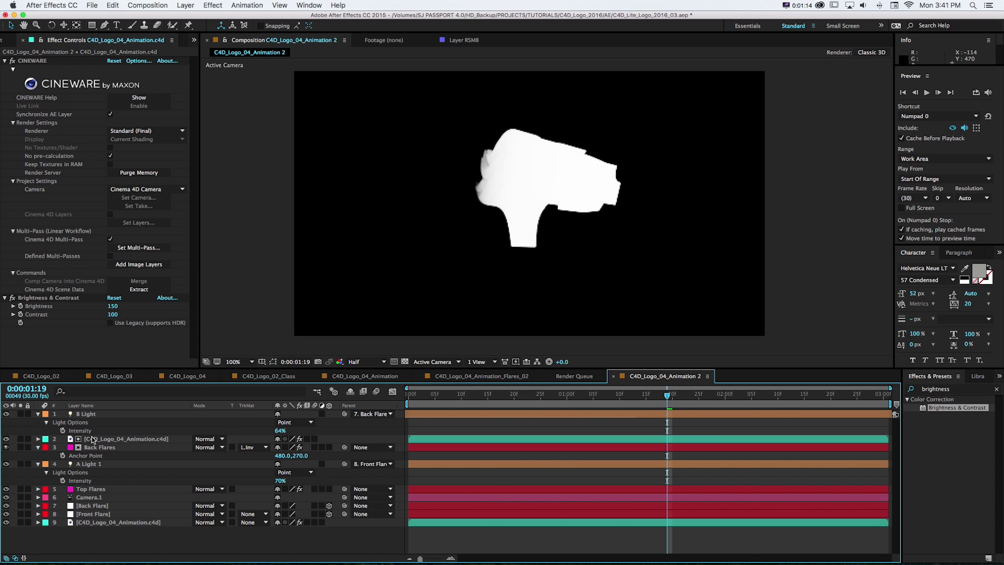
pyautogui.click(94, 440)
pyautogui.click(6, 439)
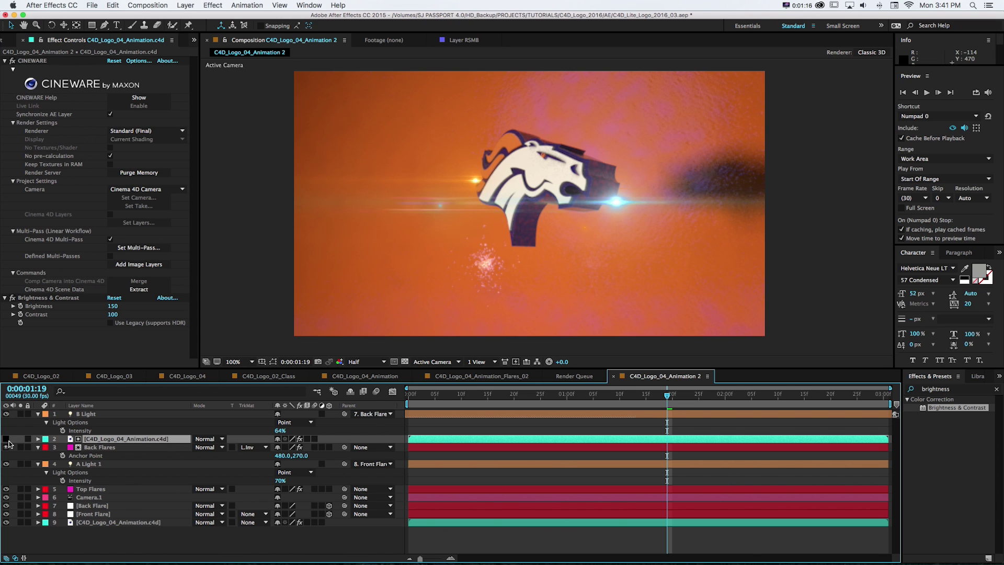
# Solo the bottom C4D_Logo_04_Animation.c4d layer, Top Flares and Back Flares in turn to check how the flares composite
pyautogui.click(95, 522)
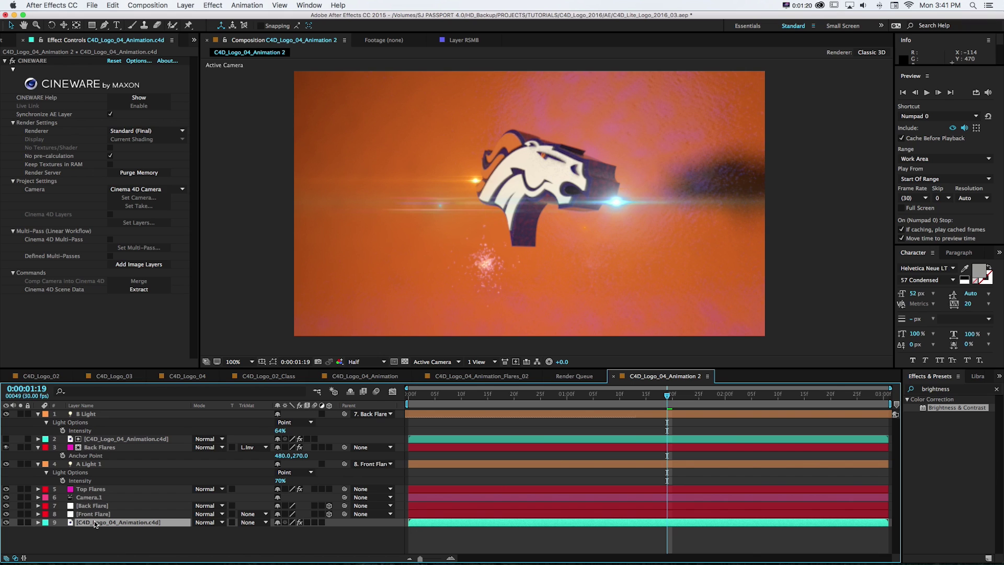
pyautogui.click(21, 523)
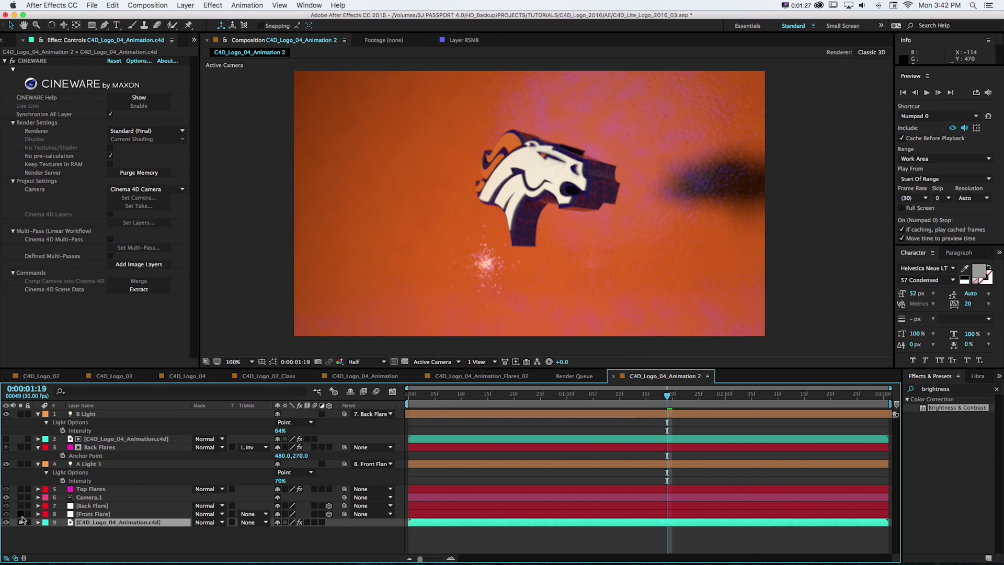
pyautogui.click(21, 489)
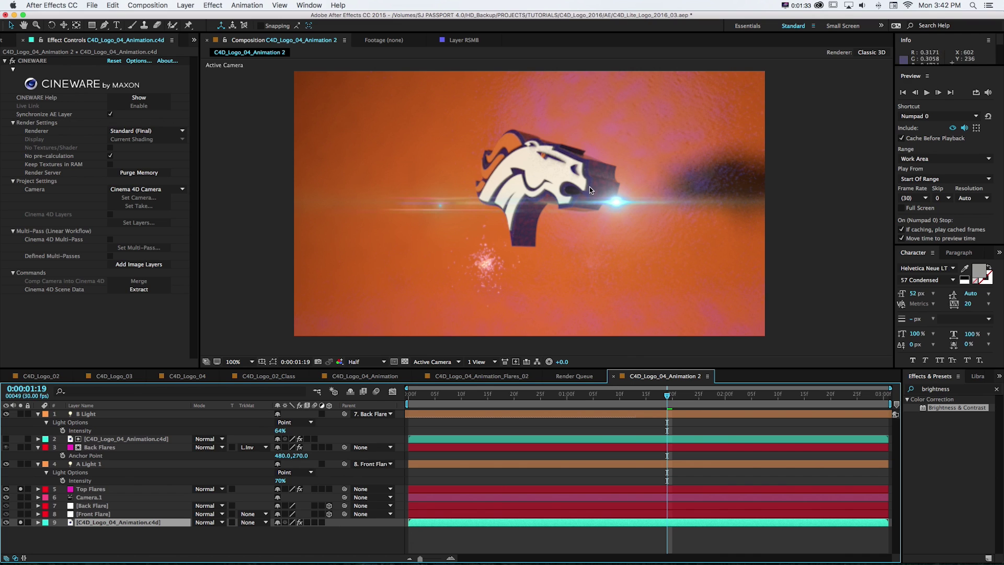
pyautogui.click(21, 447)
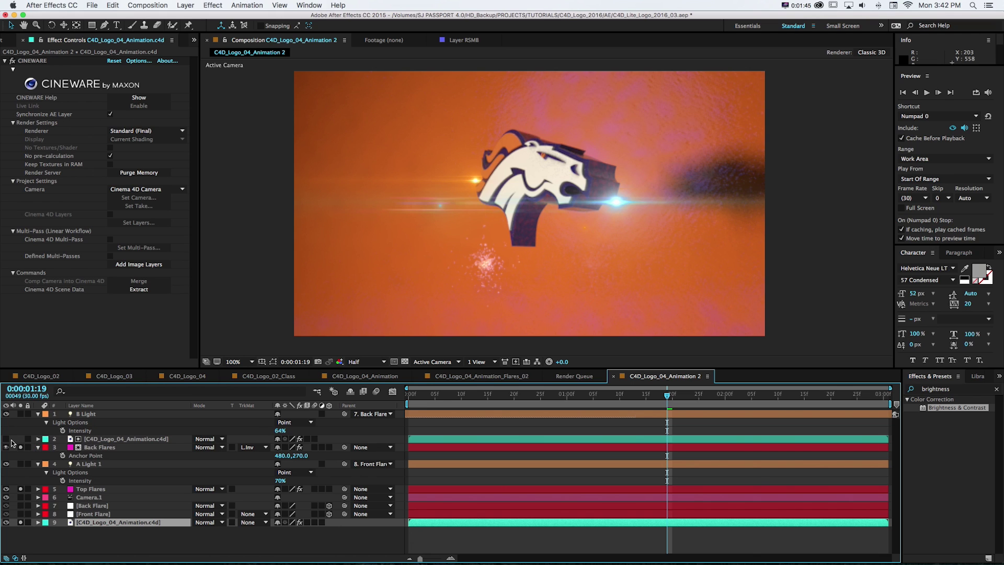
# Compare the Back Flares track matte as Luma Matte against Luma Inverted Matte, ending on Luma Inverted Matte
pyautogui.click(252, 448)
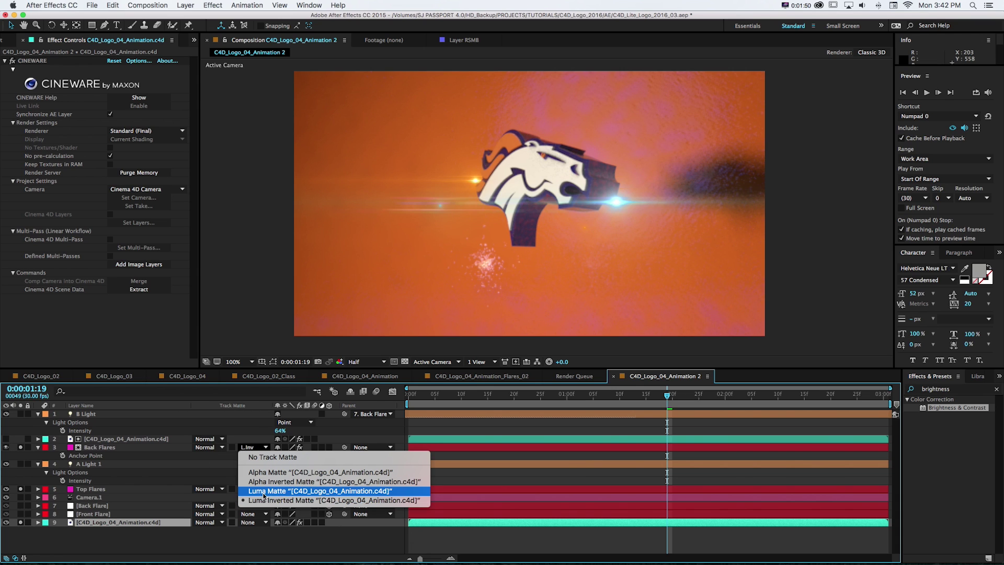
pyautogui.click(281, 492)
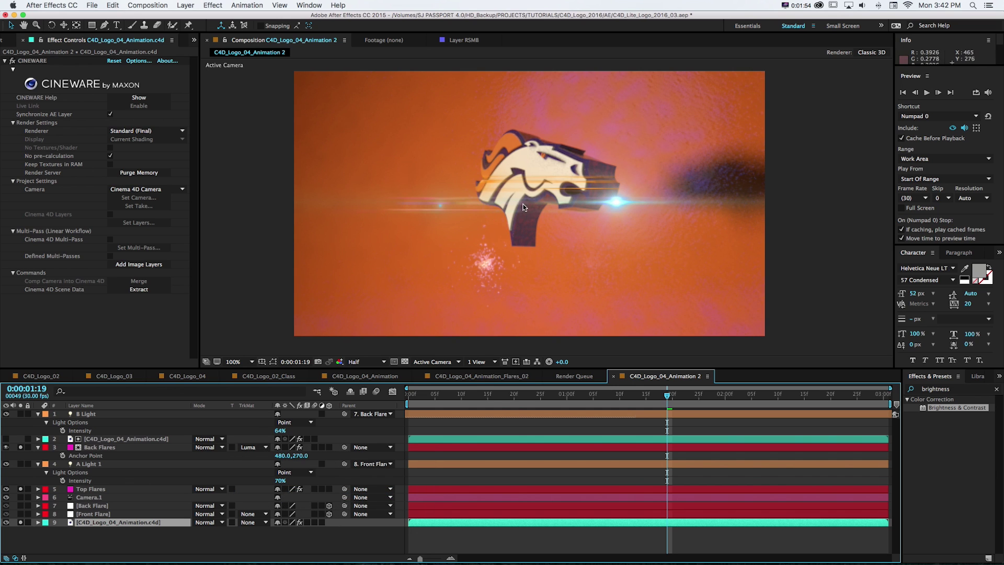
pyautogui.click(249, 448)
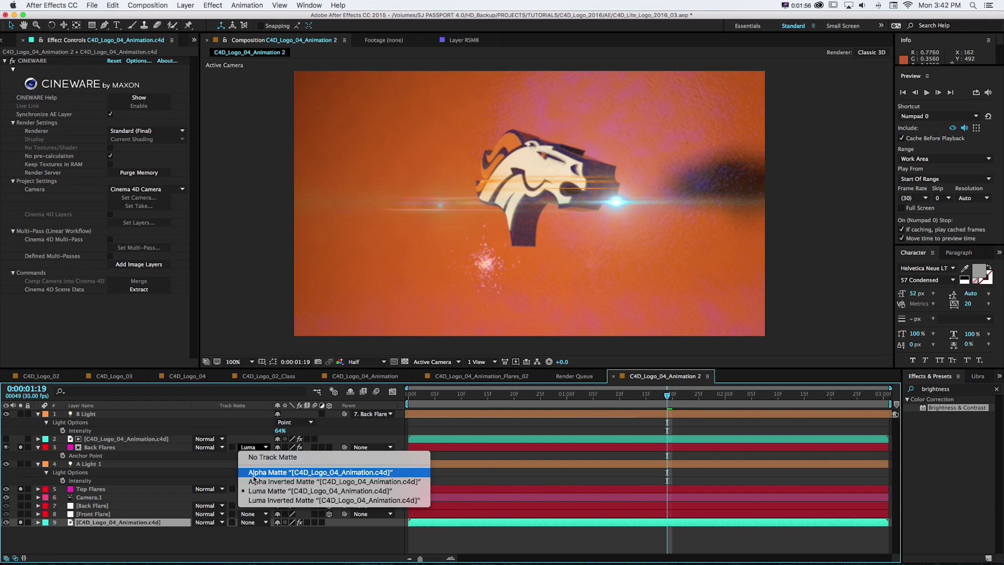
pyautogui.click(254, 502)
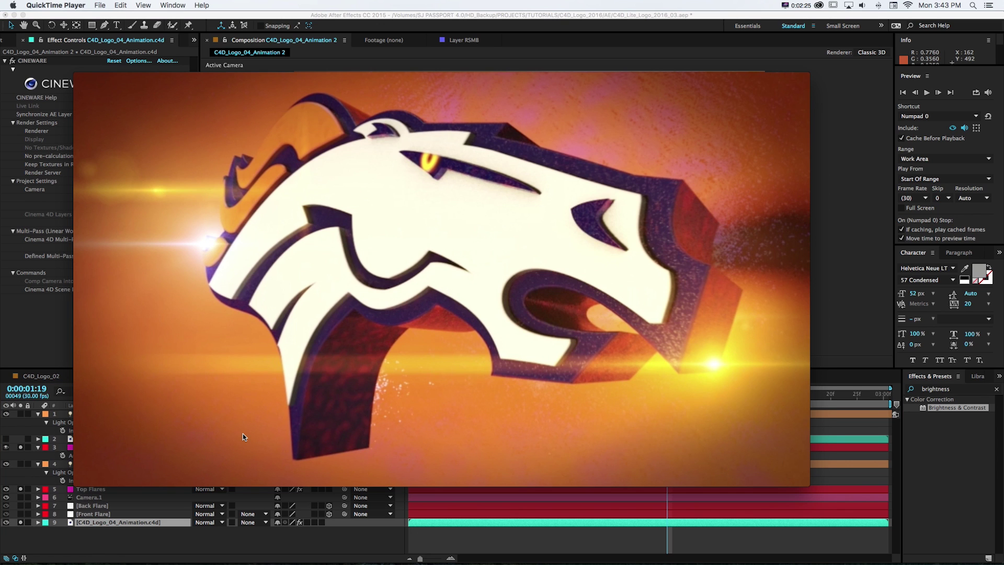
# In QuickTime Player, review C4D_Logo_04_Animation_Flares_03.mp4, pausing playback and scrubbing to about 2 seconds to examine the front and back flares
pyautogui.click(144, 5)
pyautogui.click(565, 89)
pyautogui.moveTo(767, 78); pyautogui.dragTo(796, 78)
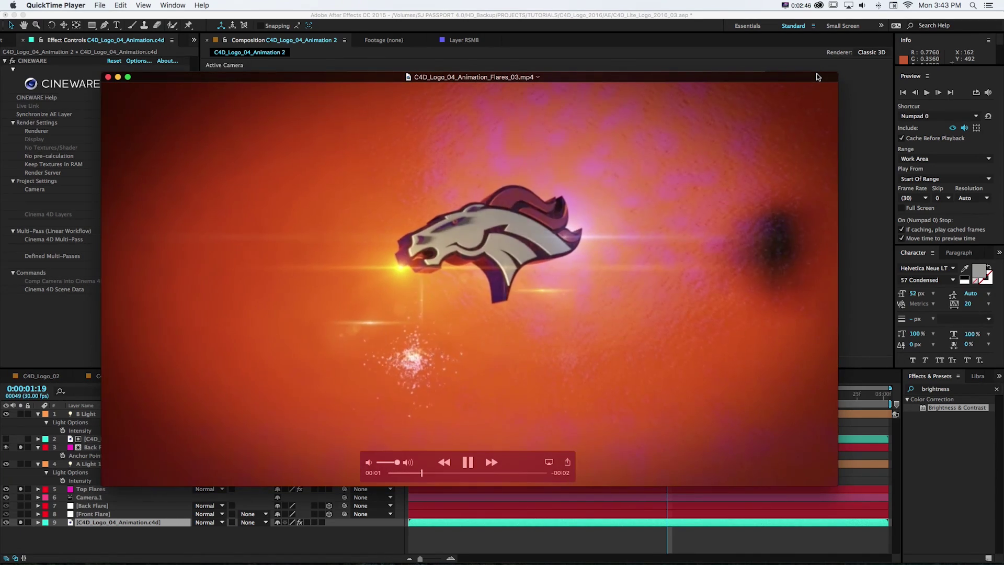
pyautogui.press('space')
pyautogui.moveTo(451, 472); pyautogui.dragTo(472, 472)
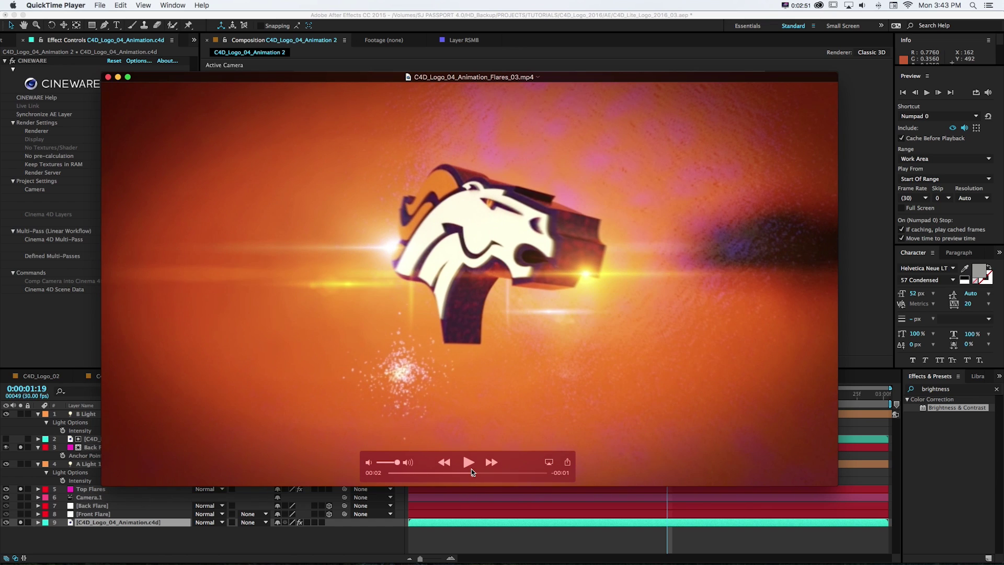